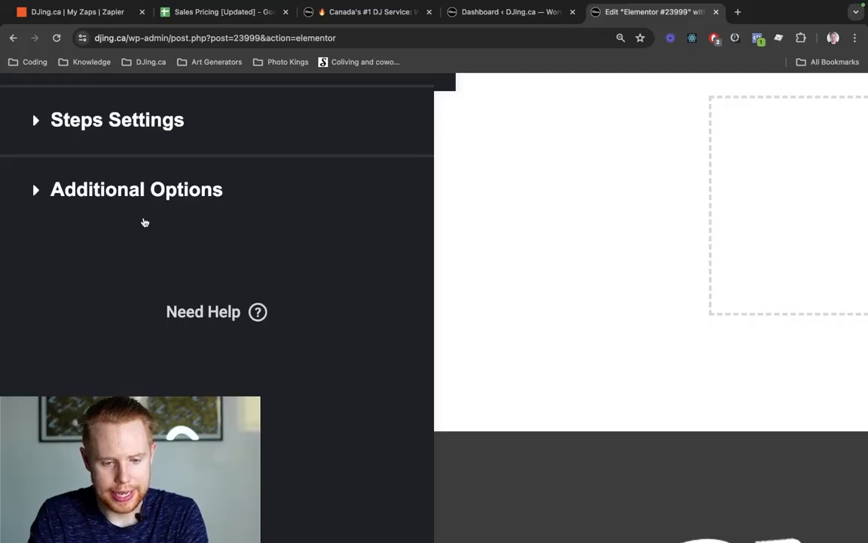
# - Add a Webhook action under Actions After Submit and expand its settings
pyautogui.scroll(-5, 144, 223)
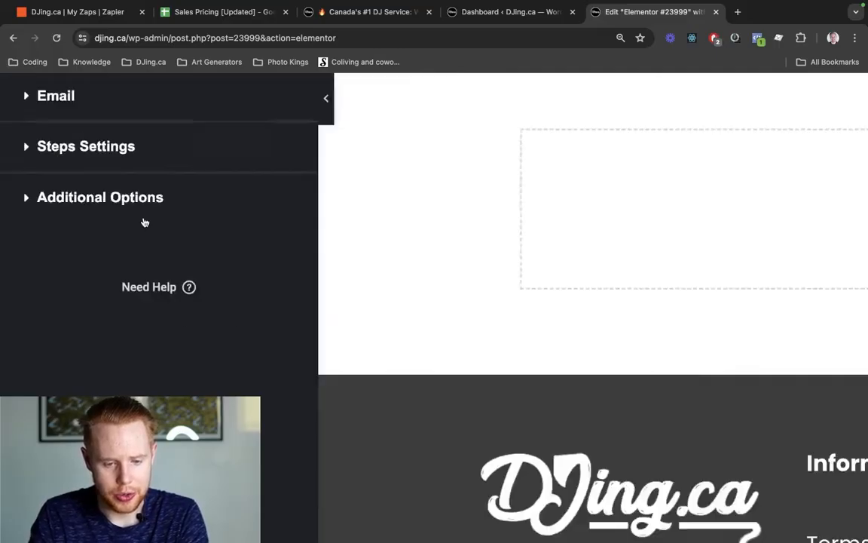
pyautogui.scroll(2, 66, 220)
pyautogui.click(113, 218)
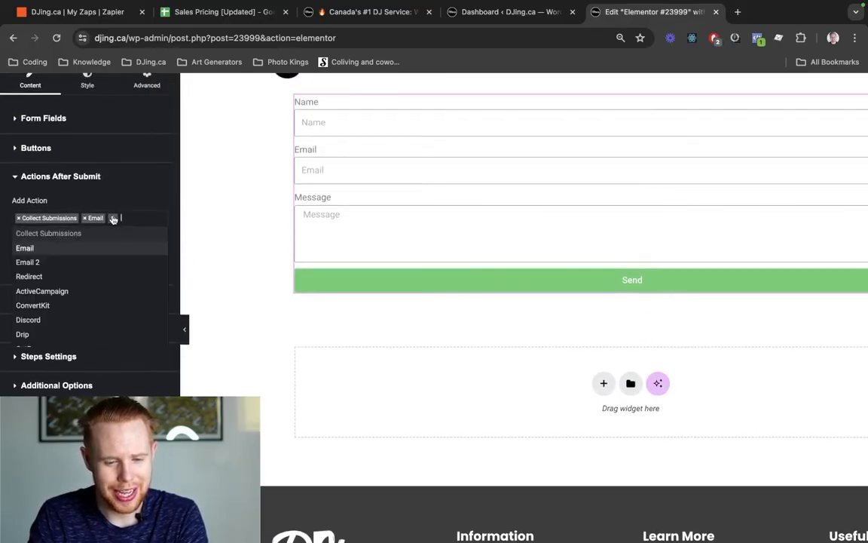
pyautogui.write('webhook')
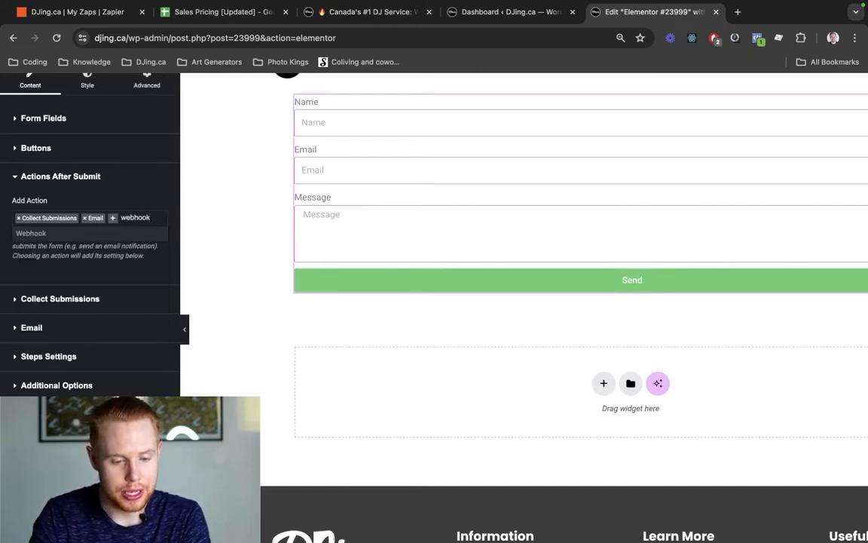
pyautogui.click(41, 233)
pyautogui.scroll(-1, 54, 228)
pyautogui.click(47, 285)
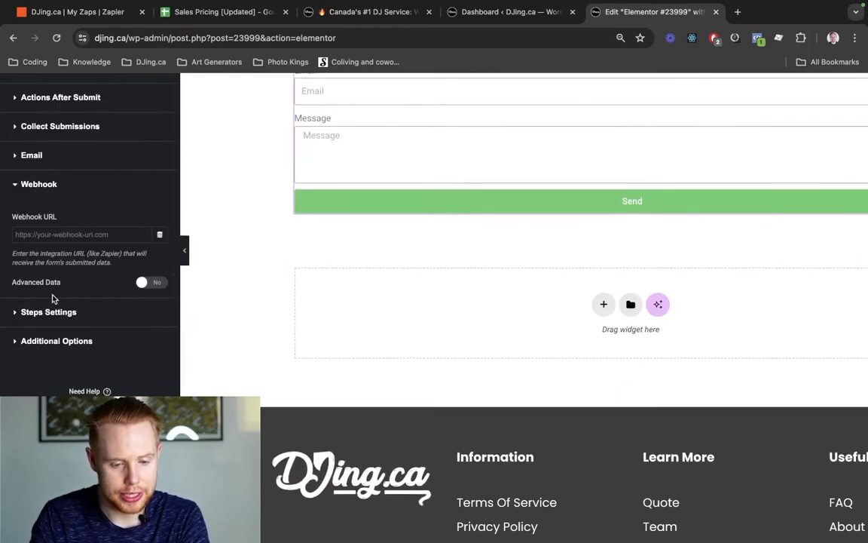
# - Set Advanced Data to Yes in the Webhook settings, then return to the Zapier zaps list
pyautogui.click(35, 233)
pyautogui.scroll(3, 35, 234)
pyautogui.scroll(3, 36, 235)
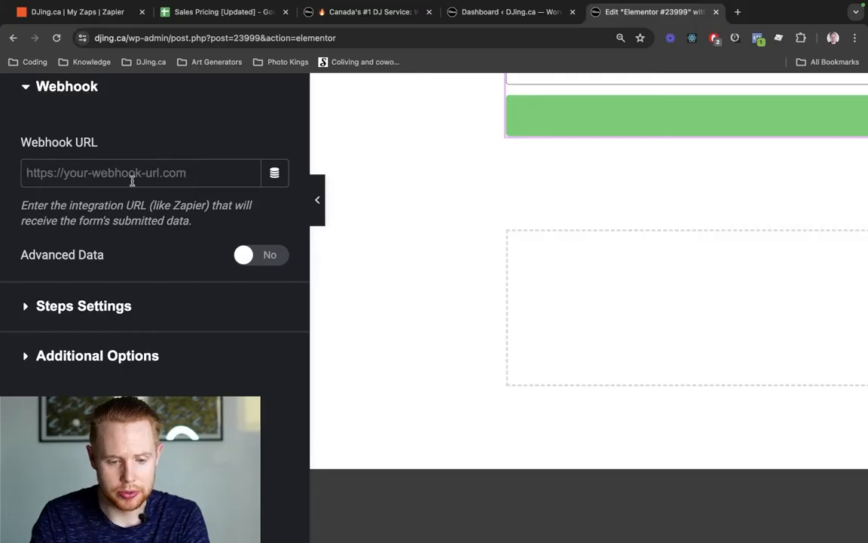
pyautogui.moveTo(34, 205); pyautogui.dragTo(164, 207)
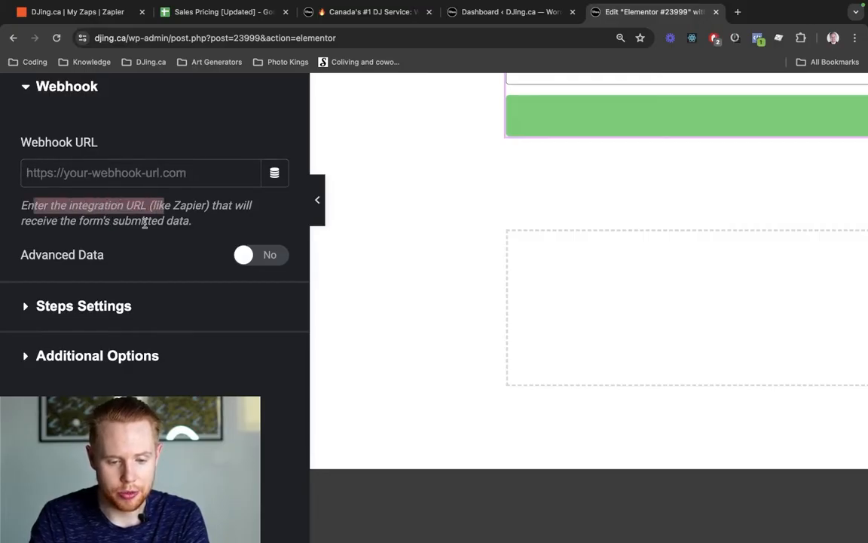
pyautogui.click(267, 257)
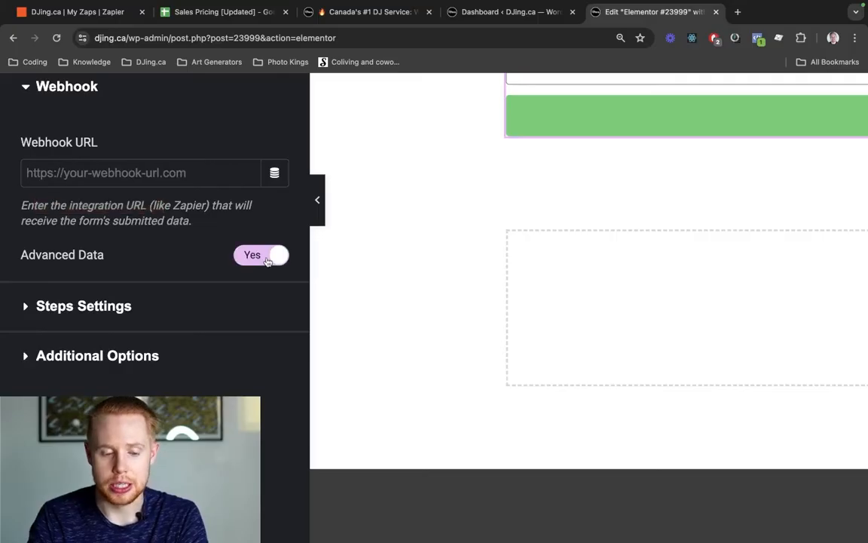
pyautogui.scroll(-2, 268, 261)
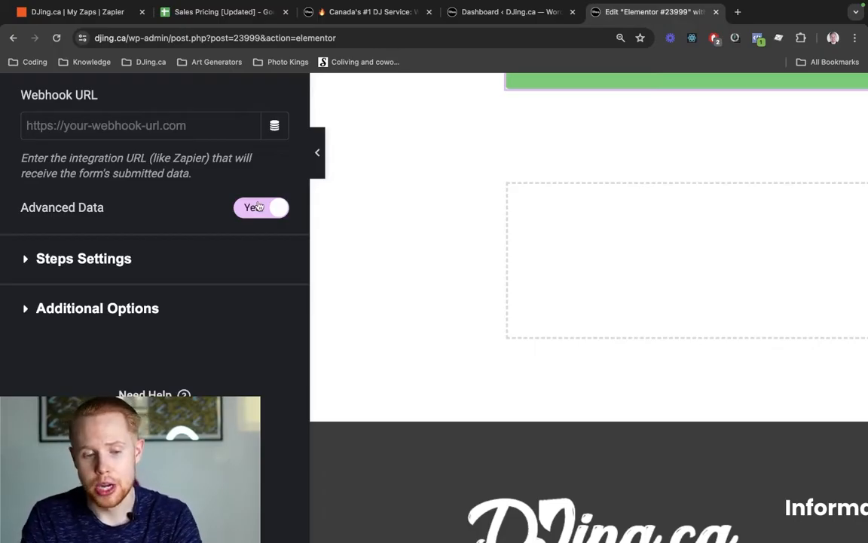
pyautogui.hotkey('ctrl', '1')
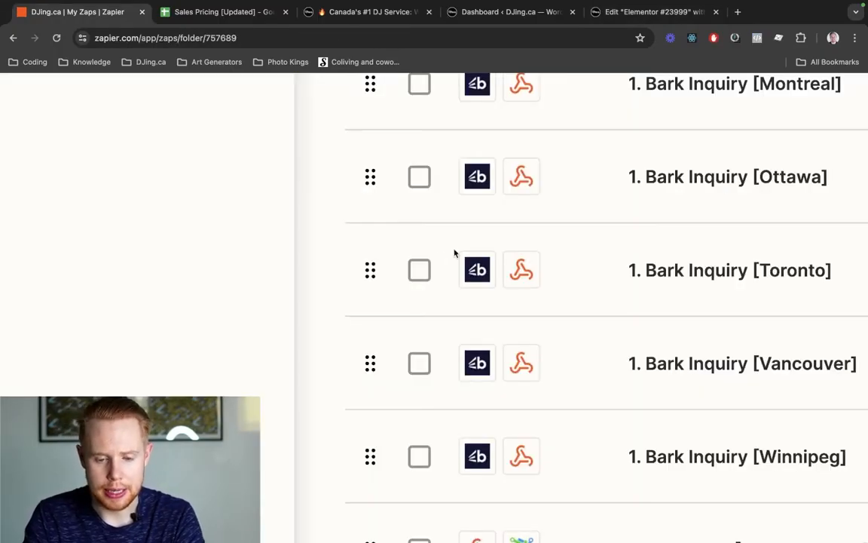
# - Create a new zap inside the Test folder
pyautogui.scroll(5, 233, 165)
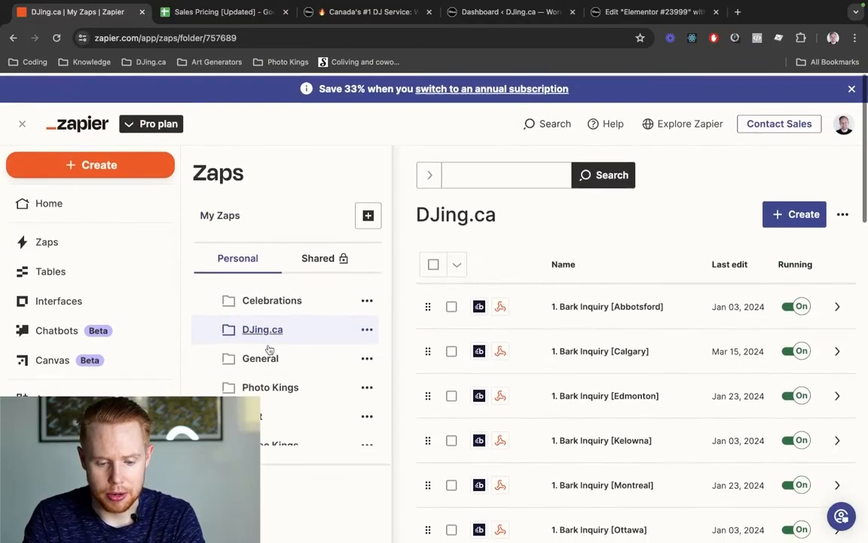
pyautogui.click(262, 409)
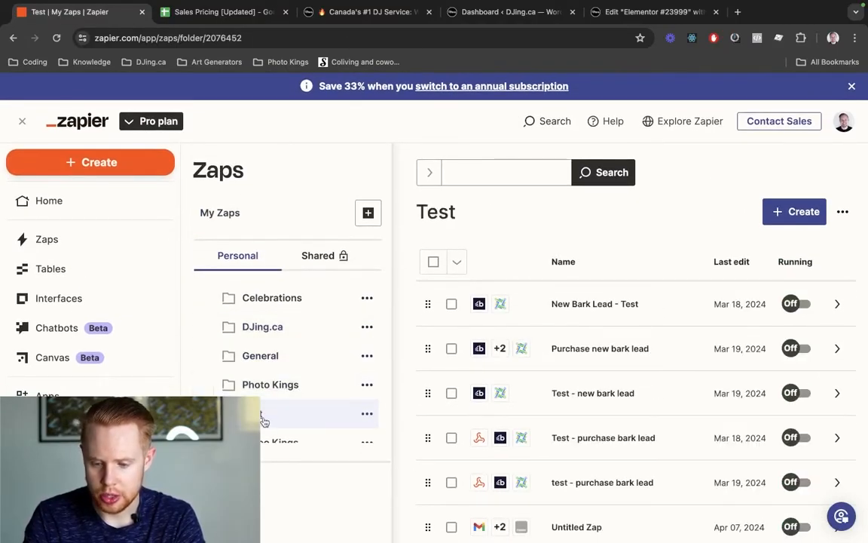
pyautogui.click(795, 212)
pyautogui.click(753, 247)
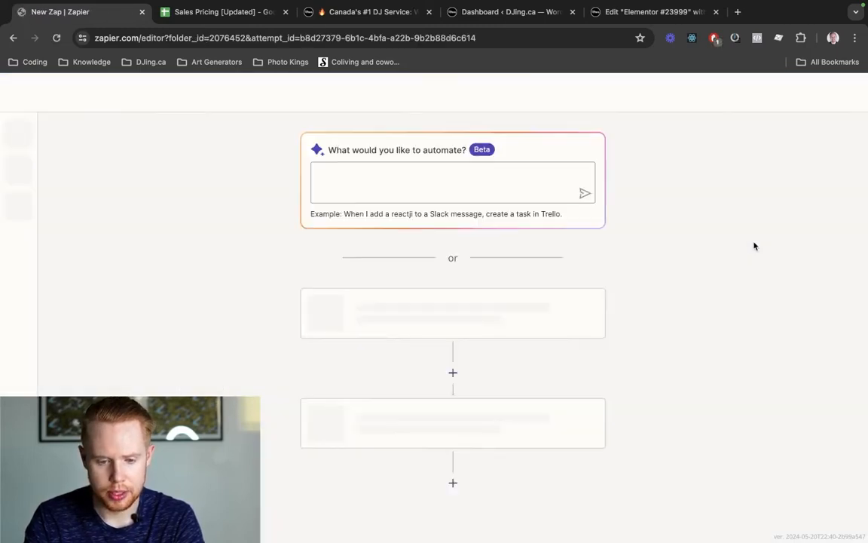
# - Search 'webhook' and pick Webhooks by Zapier as the trigger app
pyautogui.click(407, 327)
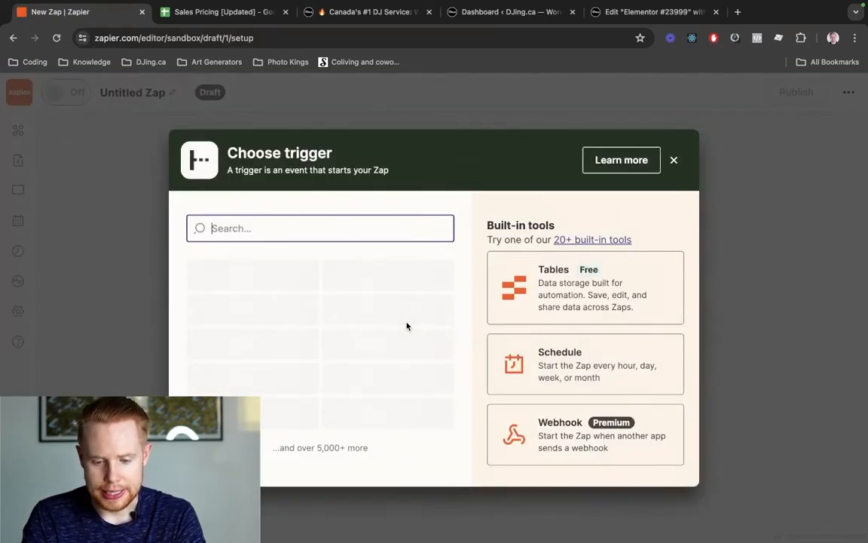
pyautogui.write('webhook')
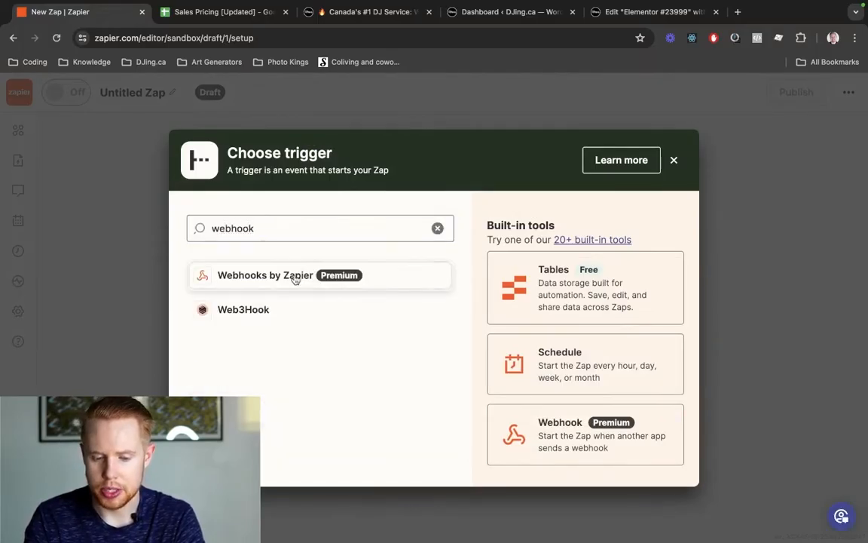
pyautogui.click(295, 279)
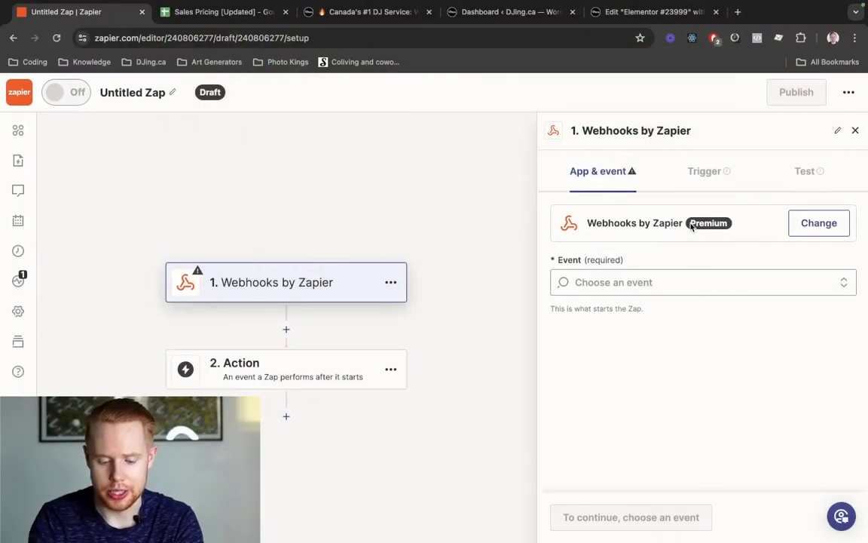
pyautogui.press('super+shift+n')
pyautogui.write('z')
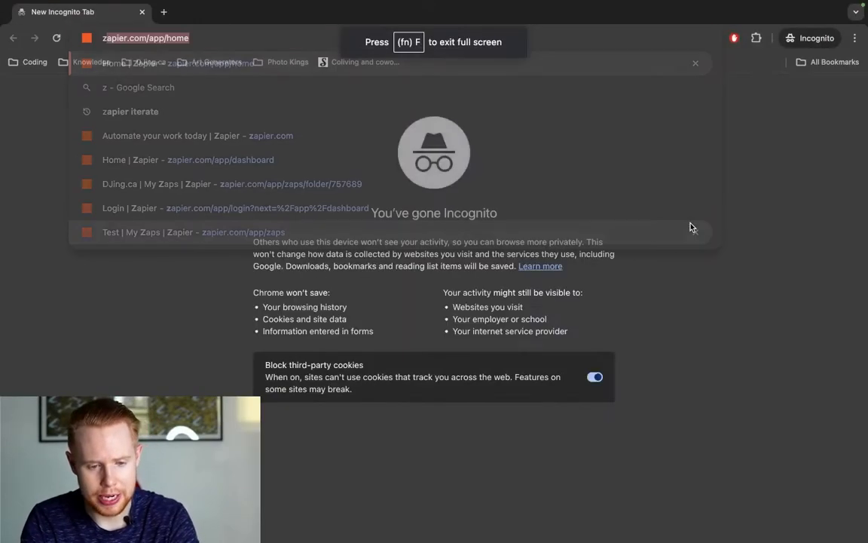
pyautogui.write('apier.com')
pyautogui.press('BackSpace')
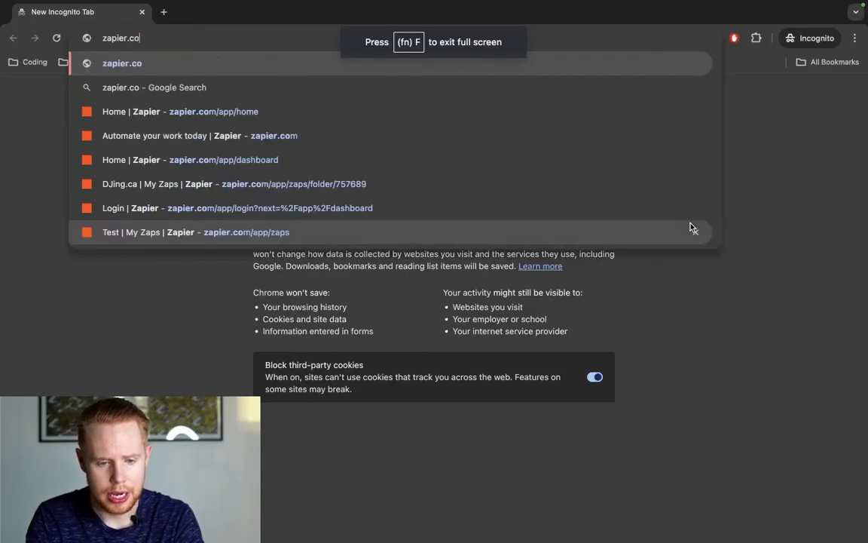
pyautogui.write('m')
pyautogui.press('Return')
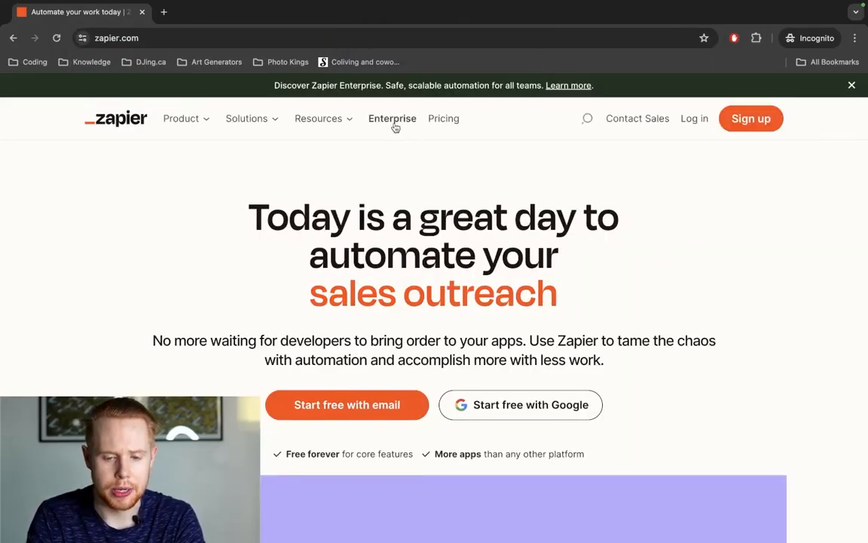
pyautogui.click(438, 119)
pyautogui.scroll(-5, 389, 234)
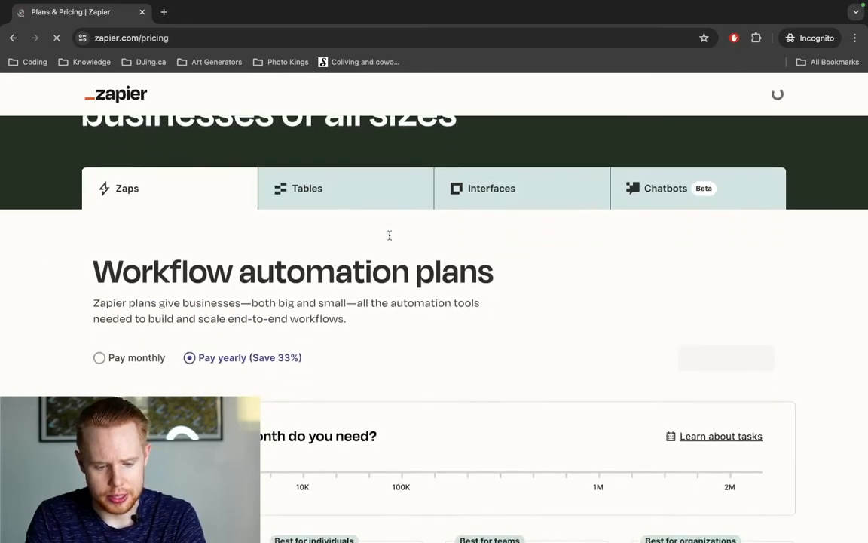
pyautogui.scroll(-5, 390, 240)
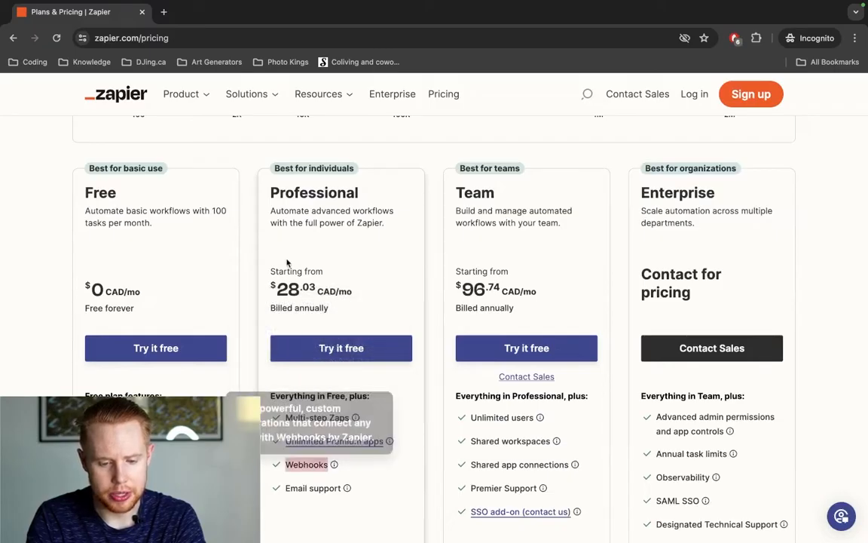
pyautogui.moveTo(276, 289); pyautogui.dragTo(319, 290)
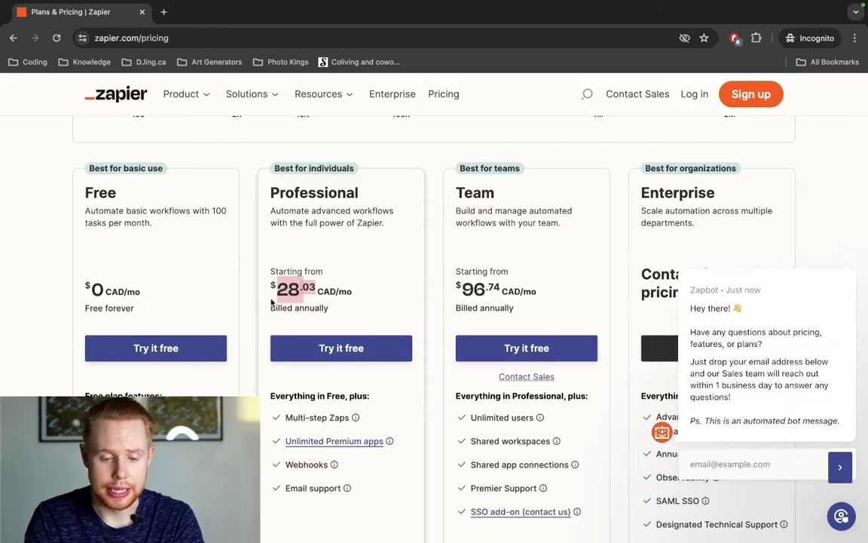
pyautogui.scroll(-1, 272, 301)
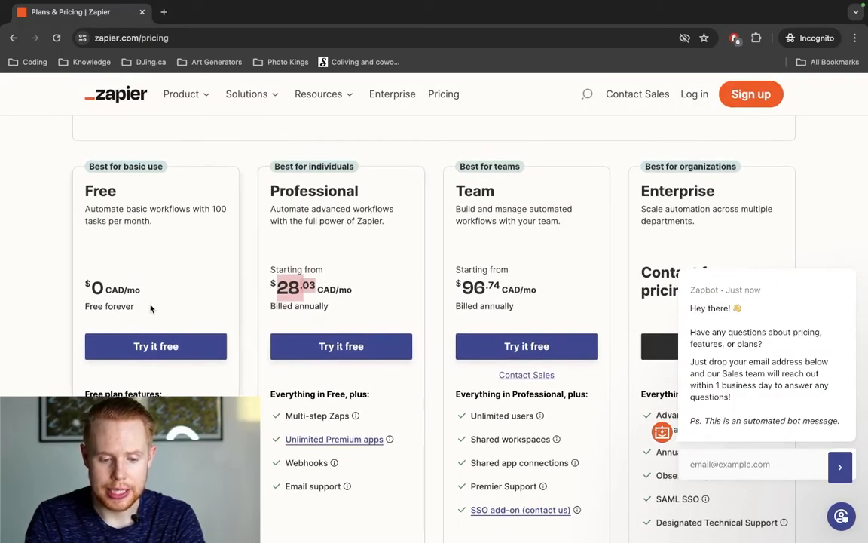
pyautogui.moveTo(151, 308); pyautogui.dragTo(72, 290)
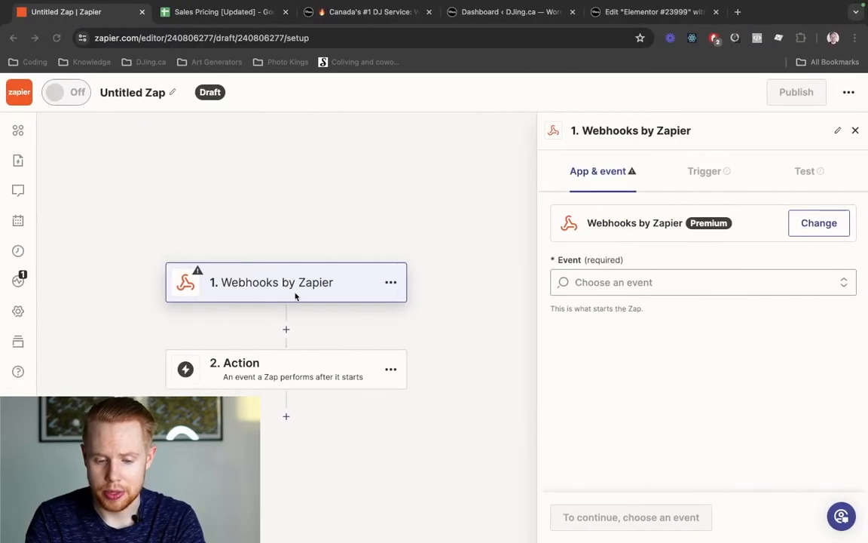
# - Open the Webhooks by Zapier Event list showing Catch Hook, Catch Raw Hook and Retrieve Poll
pyautogui.click(678, 284)
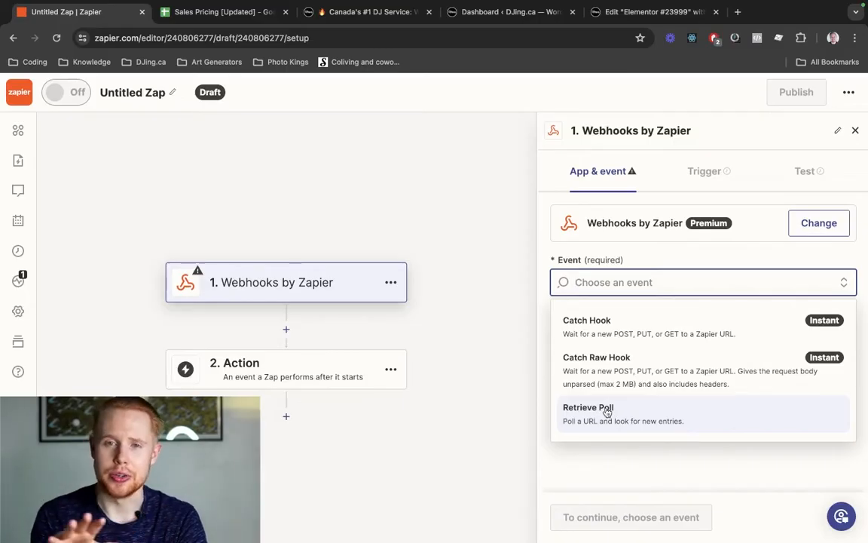
# - Choose Catch Hook as the trigger event and review the Pick off a Child Key setting
pyautogui.click(599, 332)
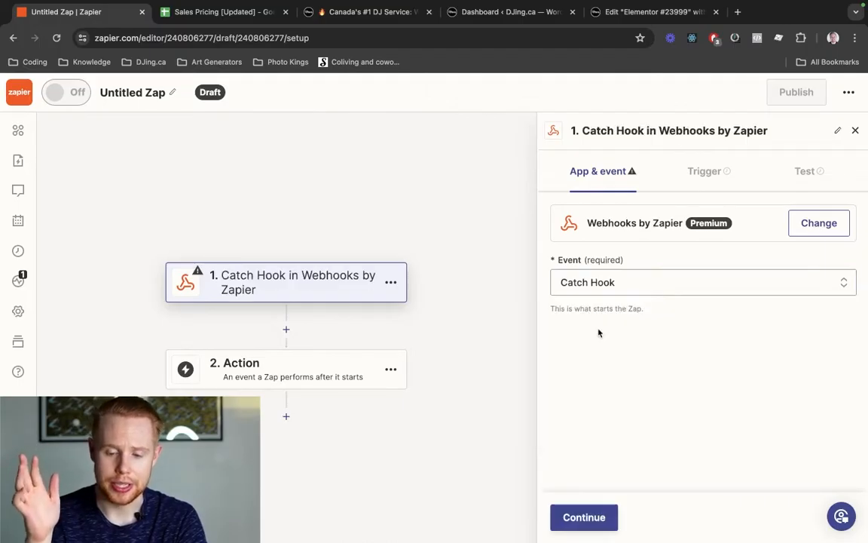
pyautogui.click(563, 519)
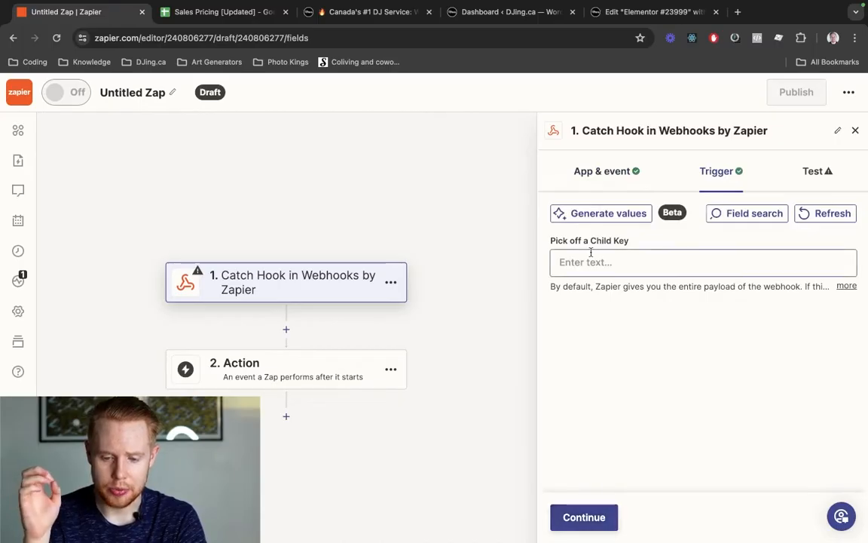
pyautogui.moveTo(554, 244); pyautogui.dragTo(635, 244)
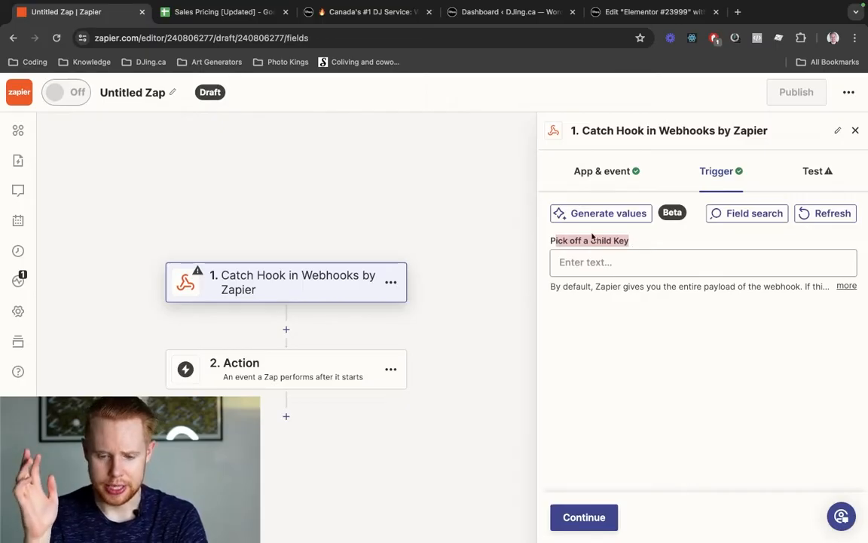
pyautogui.click(846, 286)
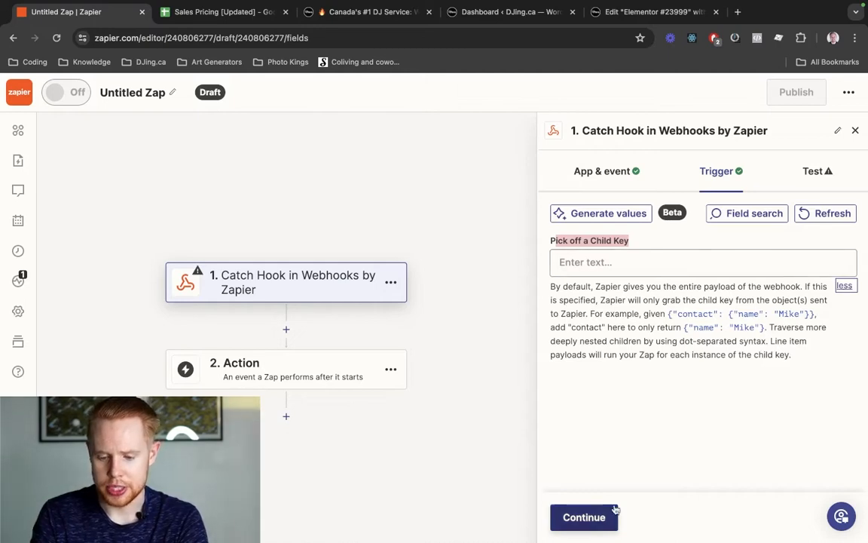
# - Copy the generated webhook URL from the Test step and return to Elementor
pyautogui.click(584, 517)
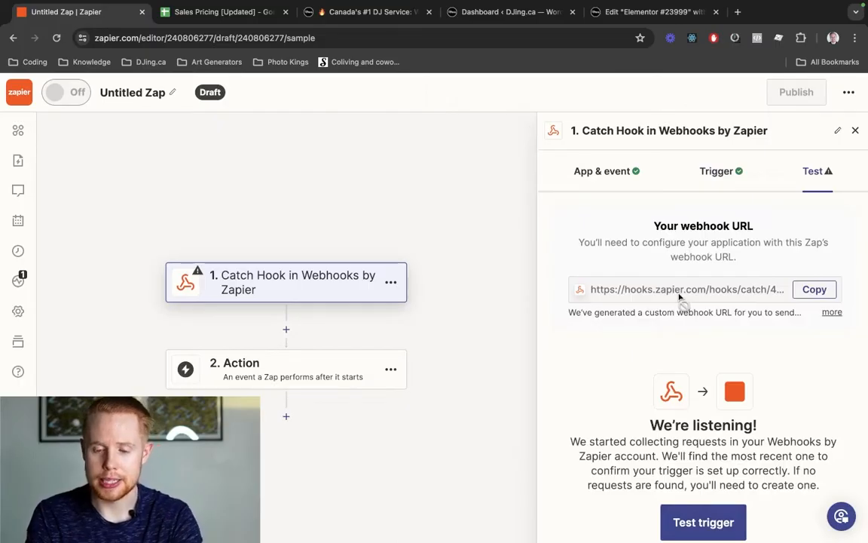
pyautogui.click(798, 294)
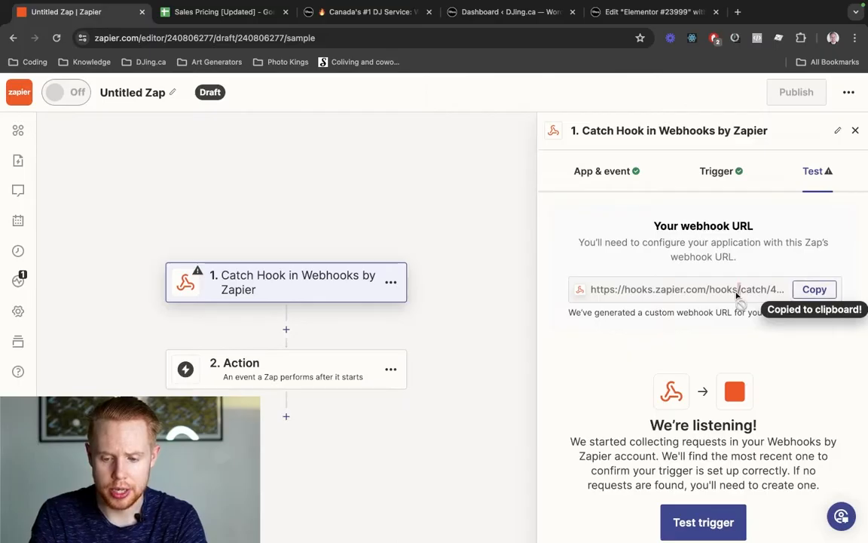
pyautogui.press('super+5')
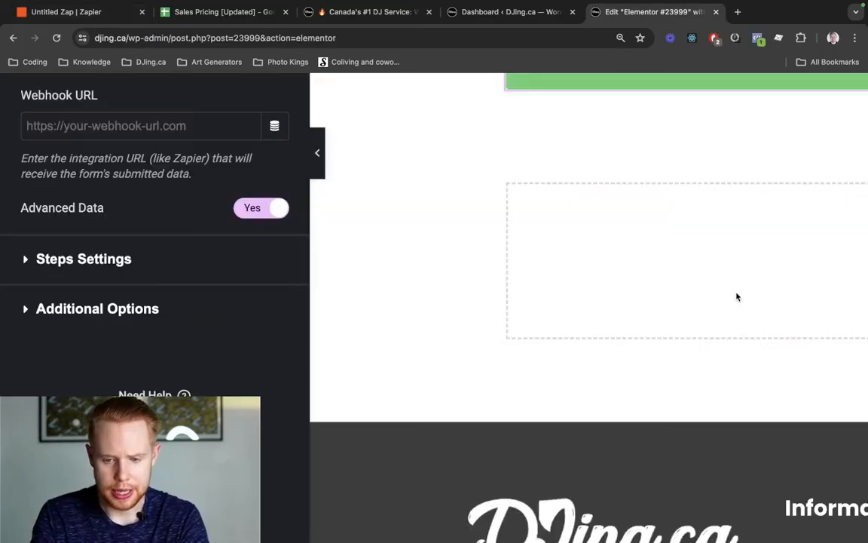
# - Paste the Zapier webhook URL into the Elementor form's Webhook URL field
pyautogui.click(96, 126)
pyautogui.press('super+v')
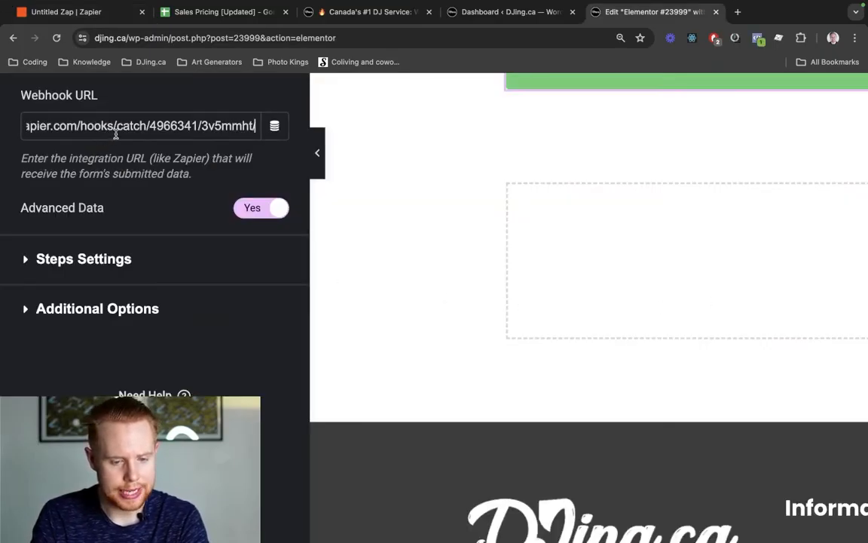
pyautogui.scroll(-5, 120, 318)
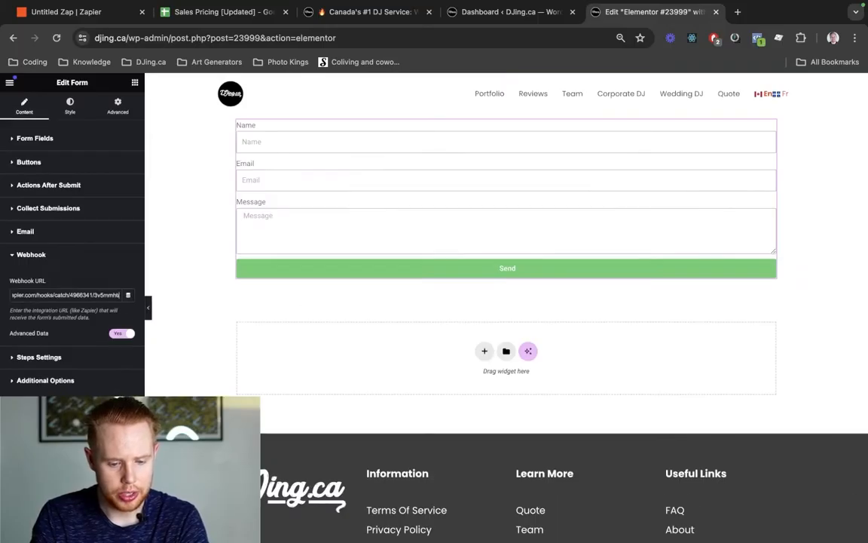
pyautogui.click(113, 533)
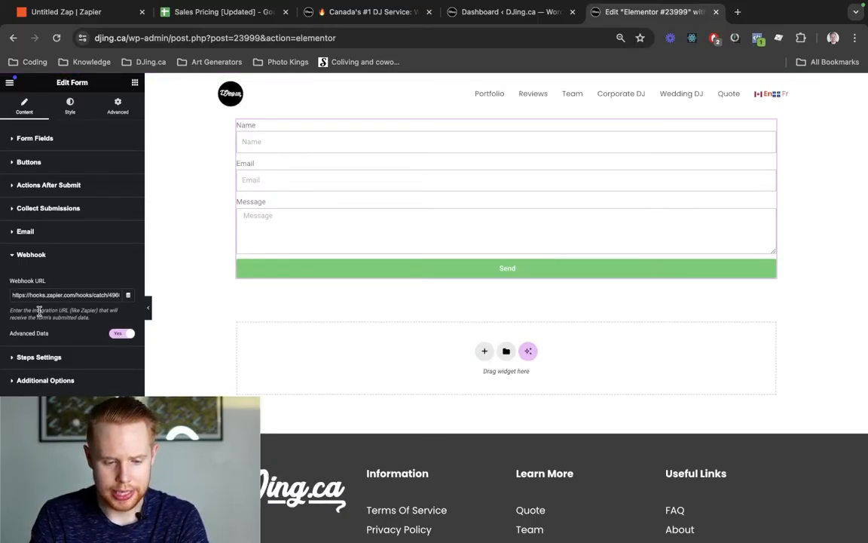
pyautogui.scroll(5, 38, 310)
pyautogui.scroll(-5, 779, 251)
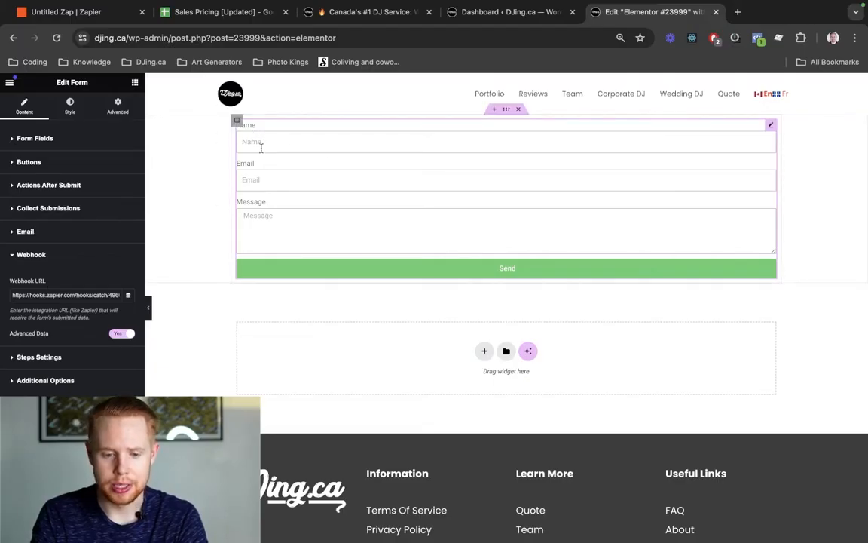
pyautogui.tripleClick(33, 295)
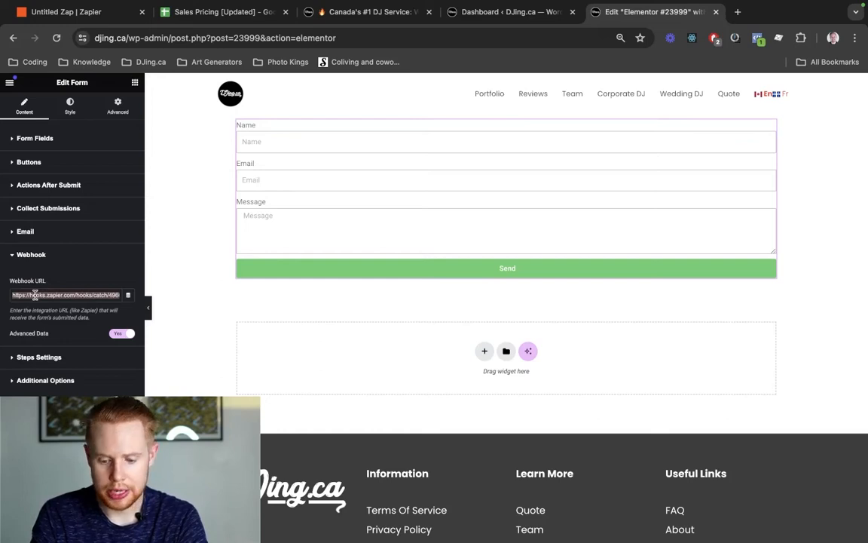
# - Open a preview of the form page
pyautogui.press('super+1')
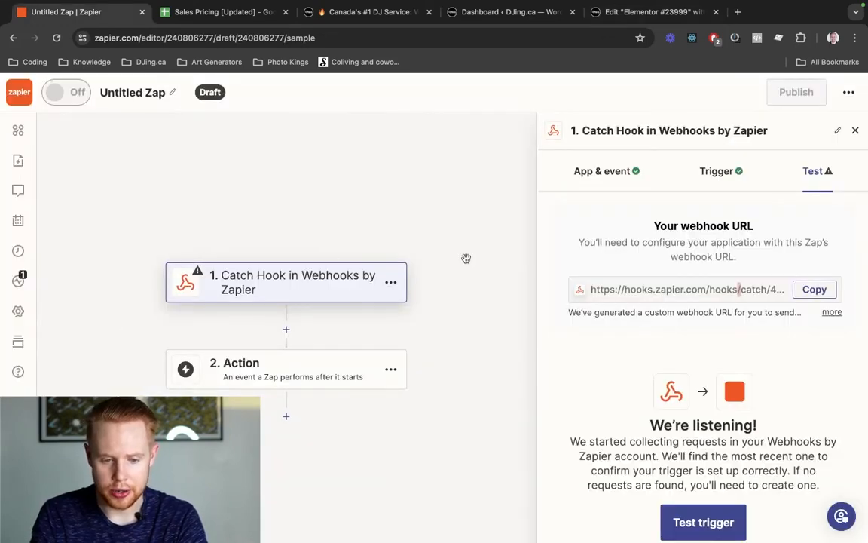
pyautogui.press('super+5')
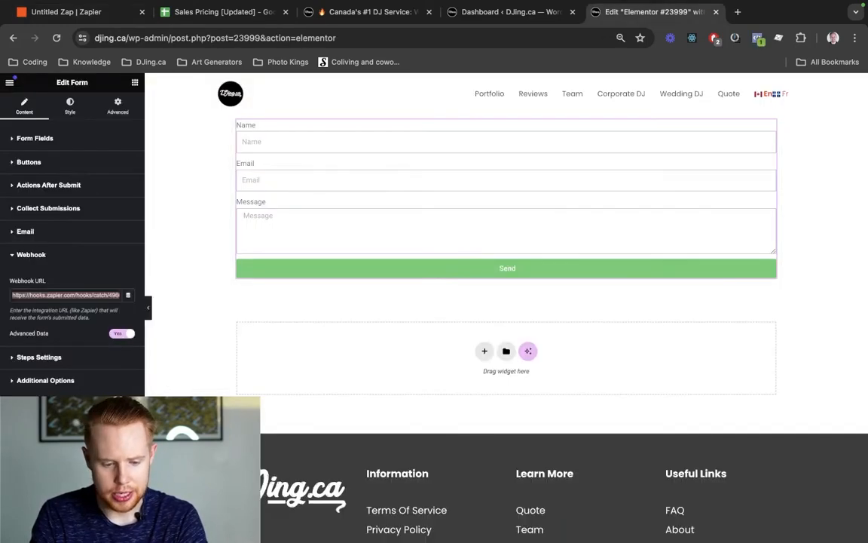
pyautogui.click(81, 533)
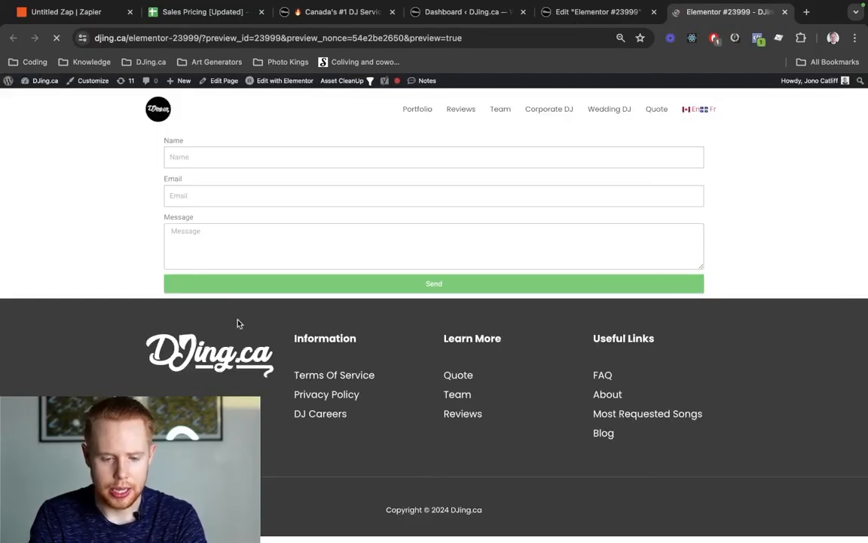
# - Send a test entry with a name, an email address and 'This is a test message', then return to Zapier
pyautogui.click(190, 168)
pyautogui.press('Down')
pyautogui.press('Return')
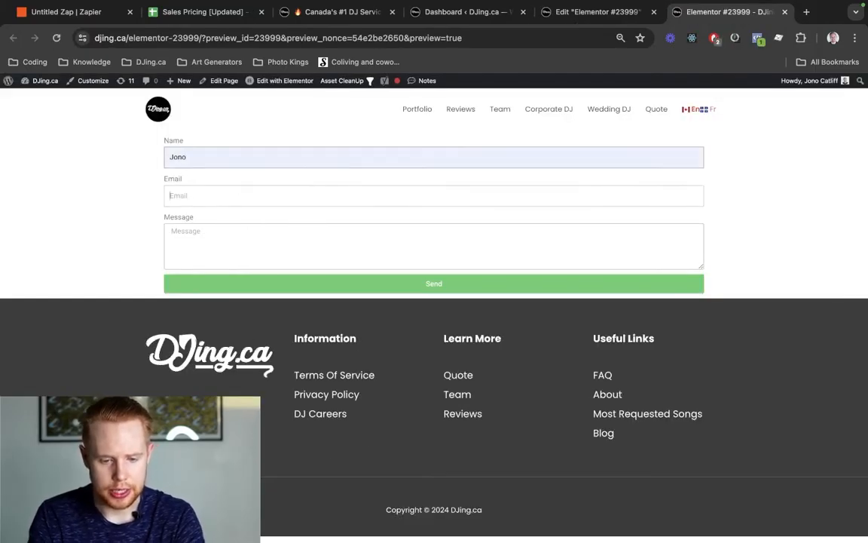
pyautogui.press('Tab')
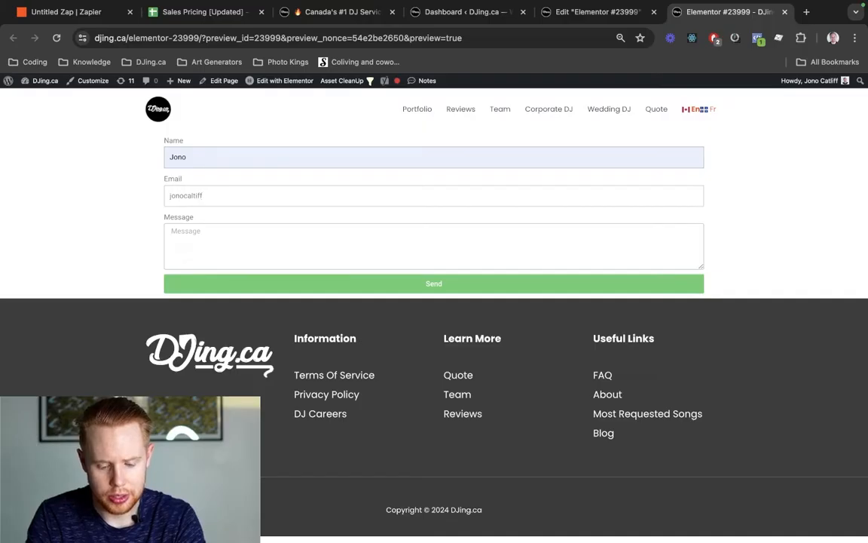
pyautogui.press('Tab')
pyautogui.write('Th')
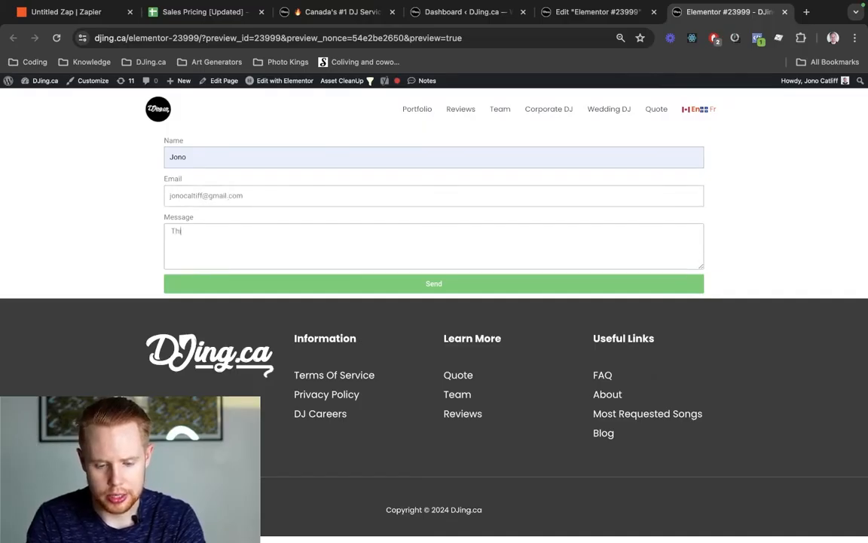
pyautogui.write('is is a test messag')
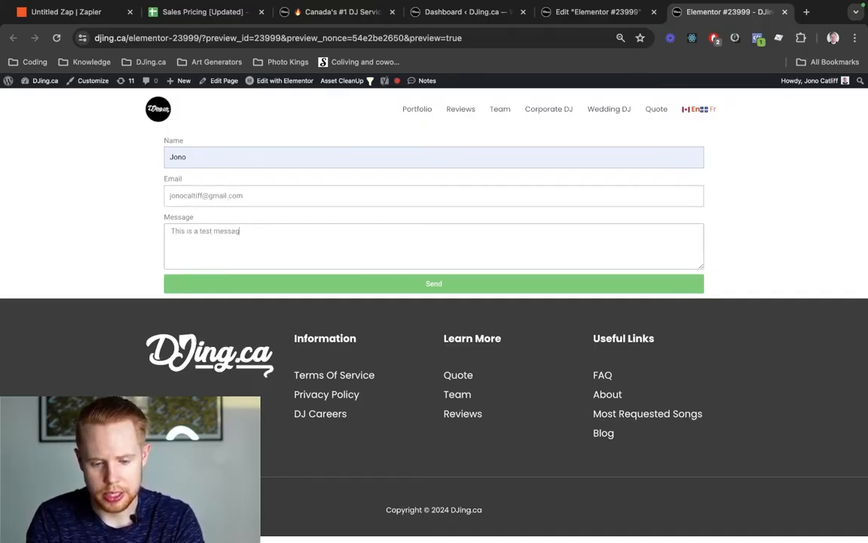
pyautogui.write('e!')
pyautogui.click(360, 290)
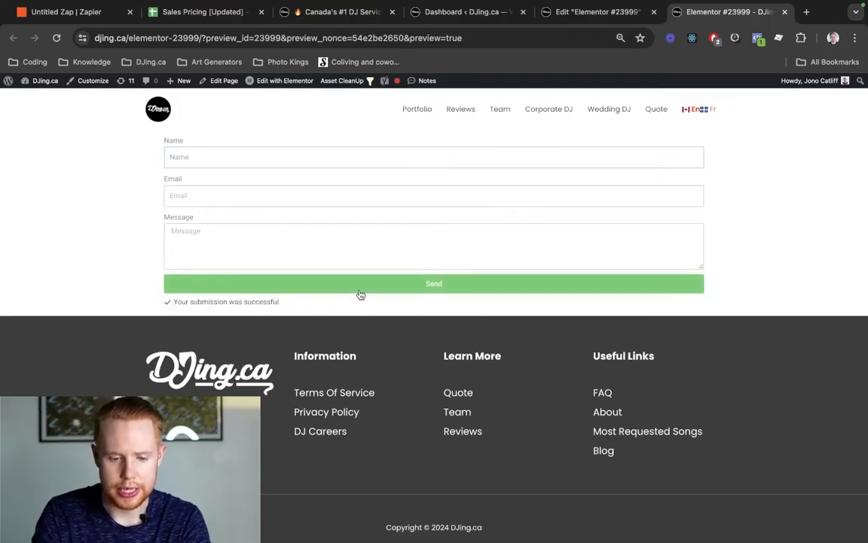
pyautogui.tripleClick(223, 301)
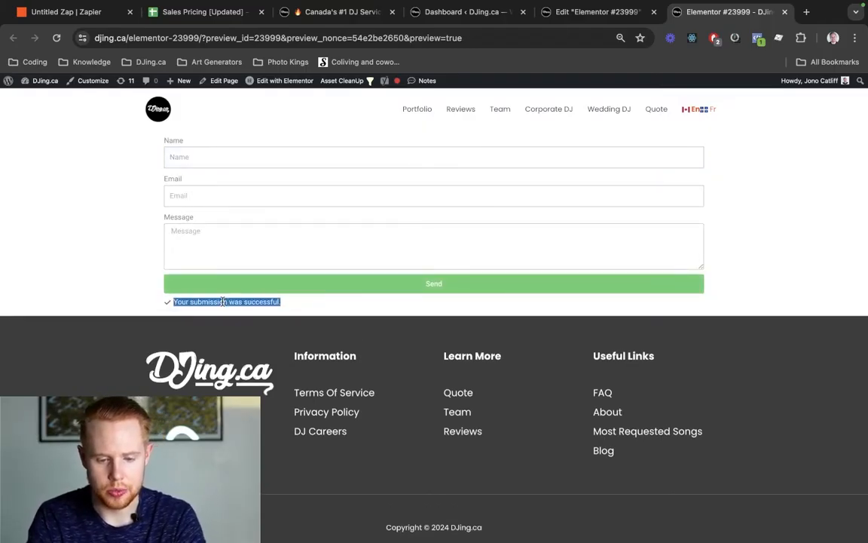
pyautogui.hotkey('ctrl', 'Tab')
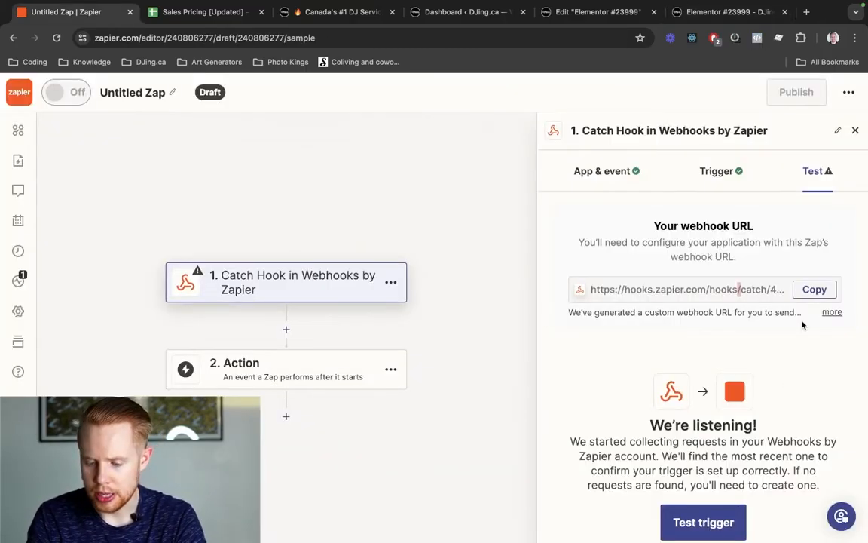
# - Test the trigger to capture request A and check its email and message values
pyautogui.click(700, 520)
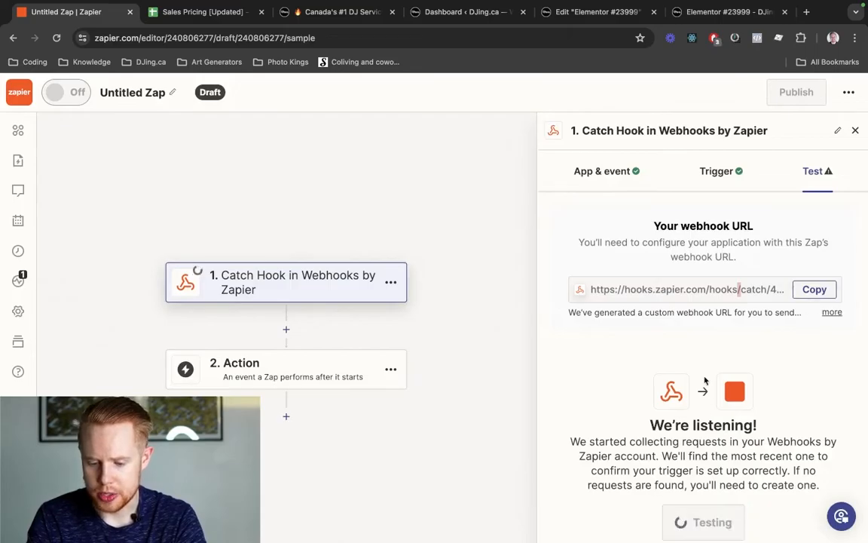
pyautogui.scroll(-3, 678, 381)
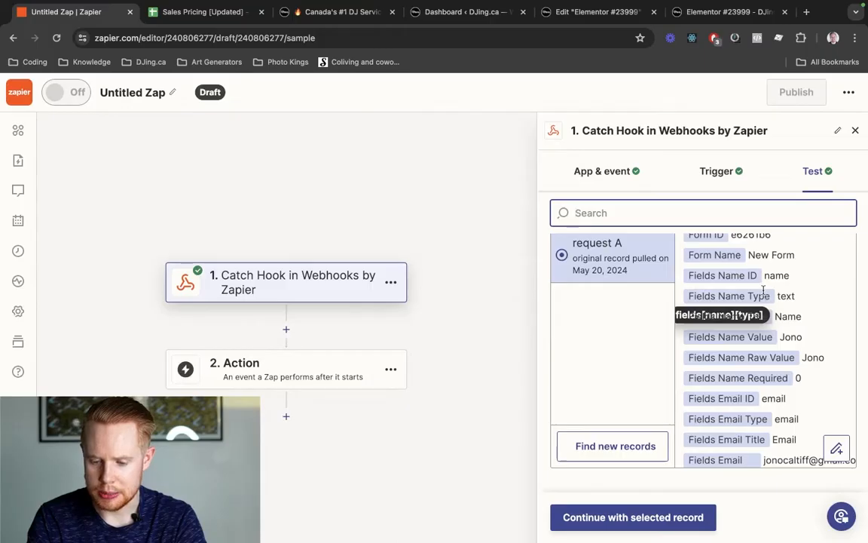
pyautogui.scroll(-3, 787, 318)
pyautogui.scroll(4, 787, 320)
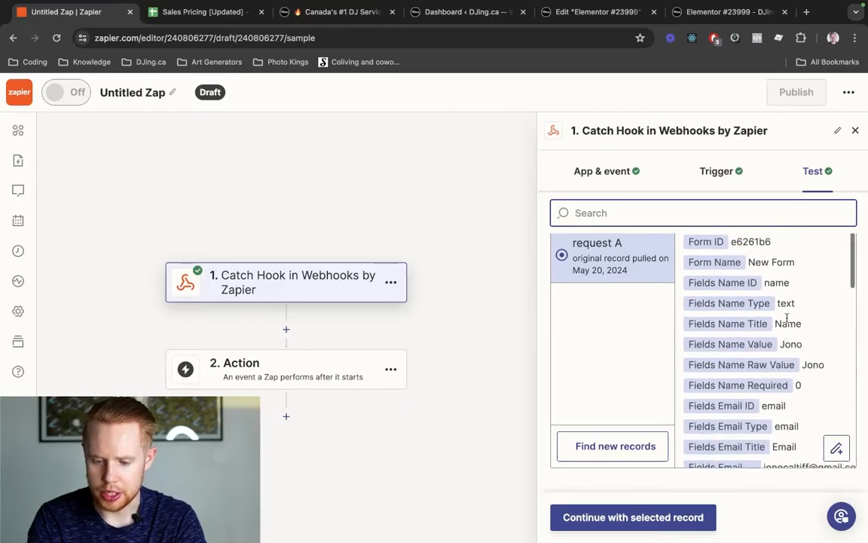
pyautogui.hotkey('ctrl', 'shift', 'Tab')
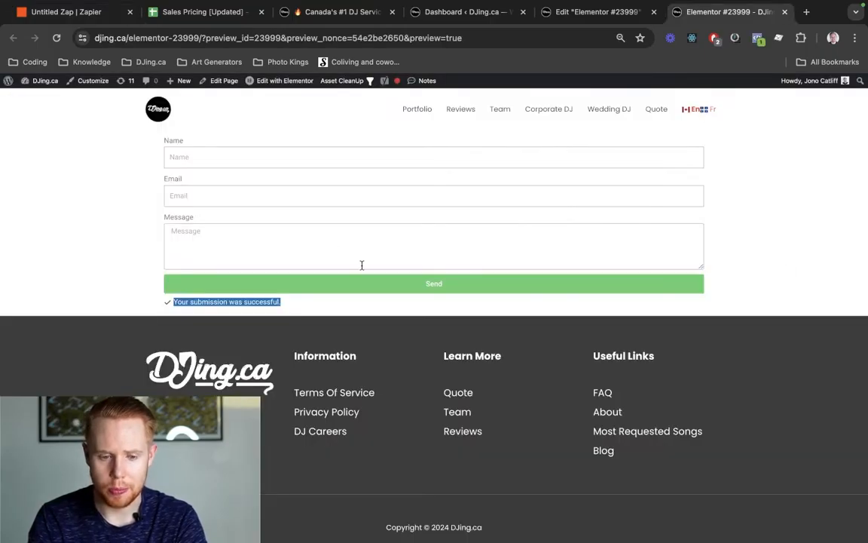
pyautogui.hotkey('ctrl', 'Tab')
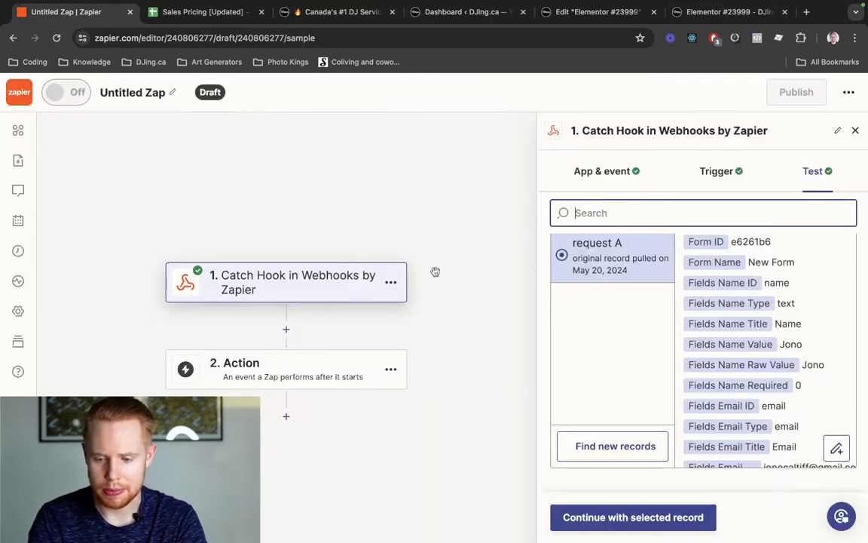
pyautogui.click(785, 322)
pyautogui.scroll(-2, 784, 331)
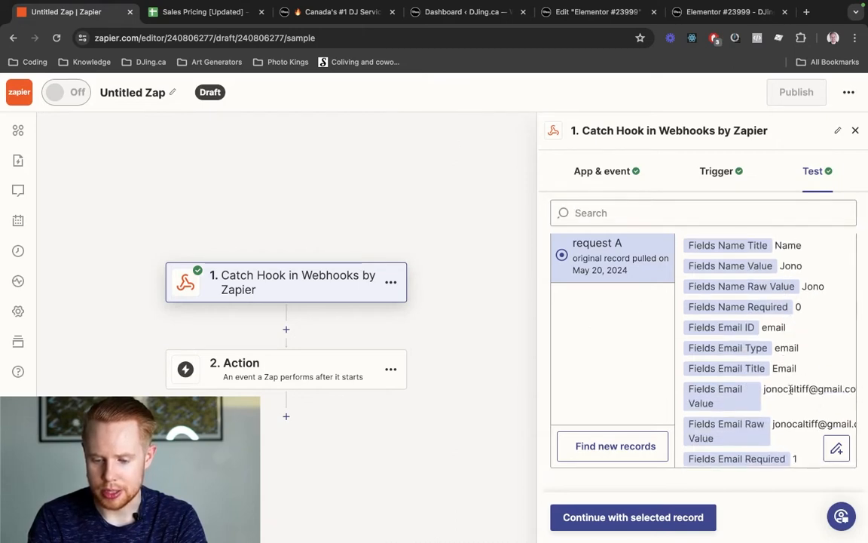
pyautogui.doubleClick(785, 388)
pyautogui.scroll(-6, 785, 388)
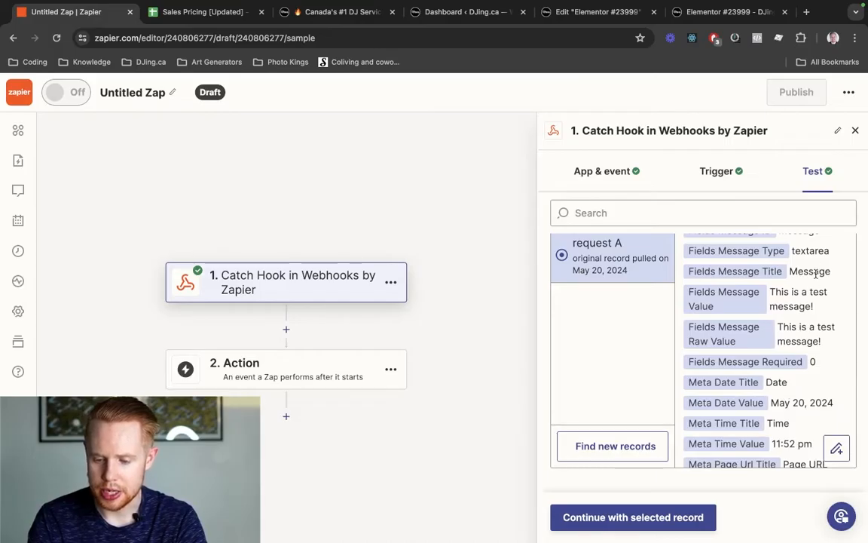
pyautogui.tripleClick(806, 309)
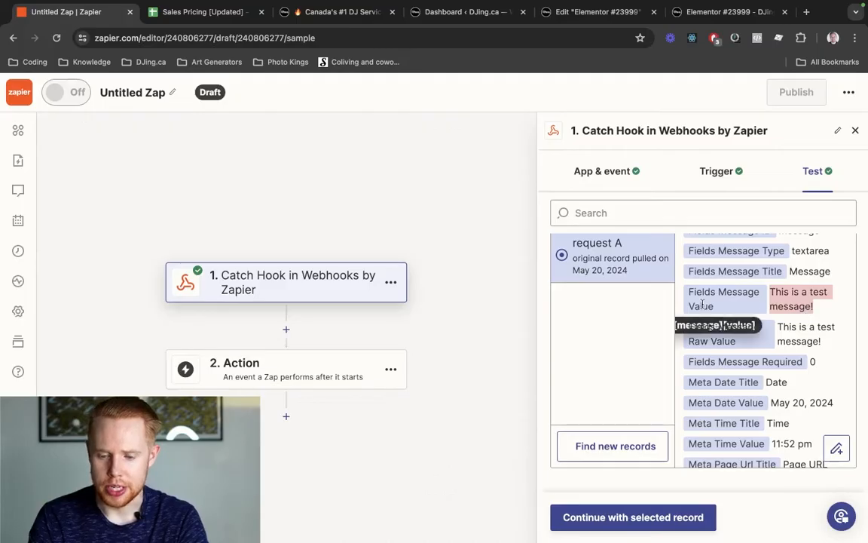
pyautogui.click(716, 178)
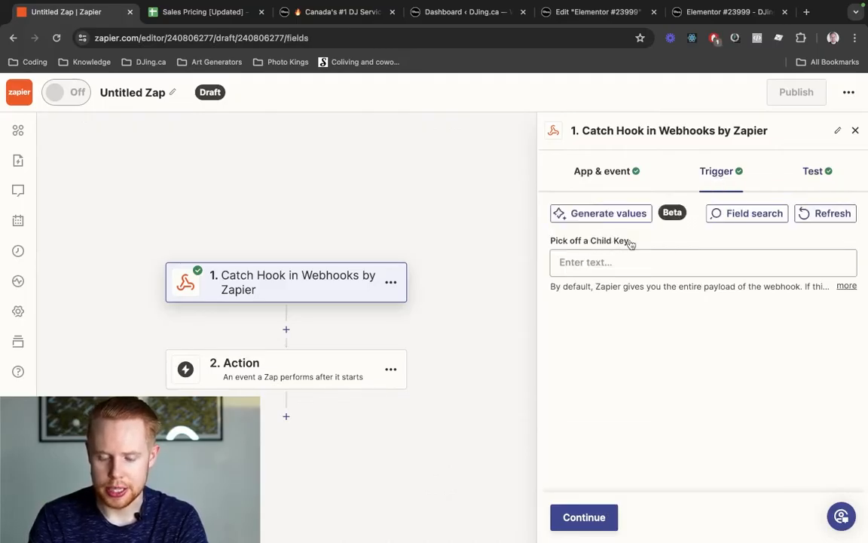
# - Review the Pick off a Child Key explanation, then view the webhook's received test records
pyautogui.moveTo(630, 244); pyautogui.dragTo(553, 244)
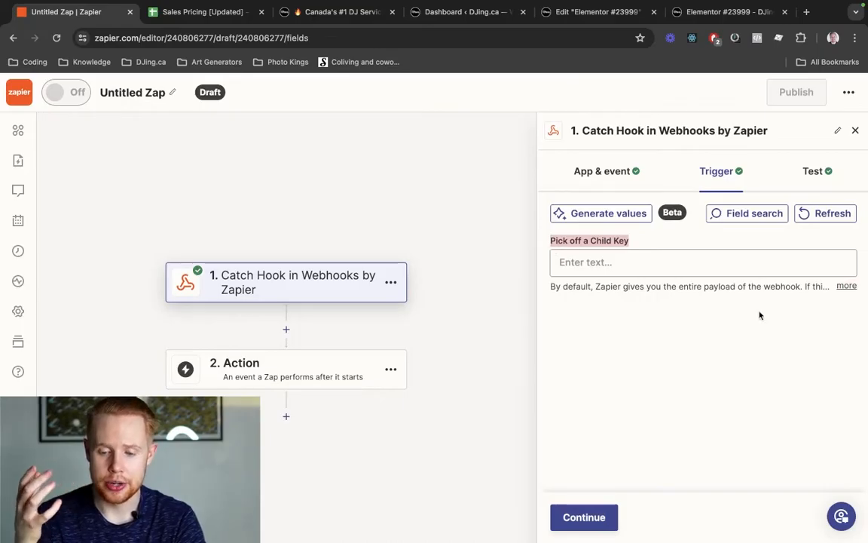
pyautogui.click(846, 286)
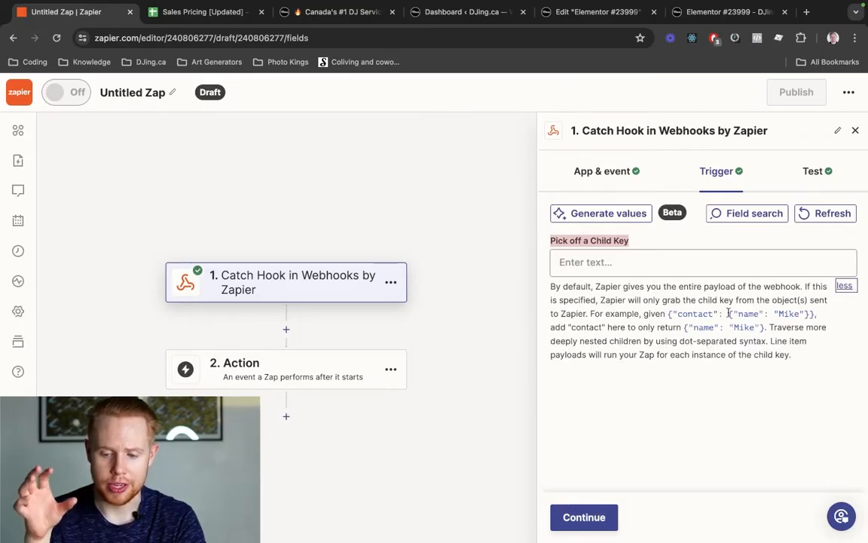
pyautogui.moveTo(702, 318); pyautogui.dragTo(818, 321)
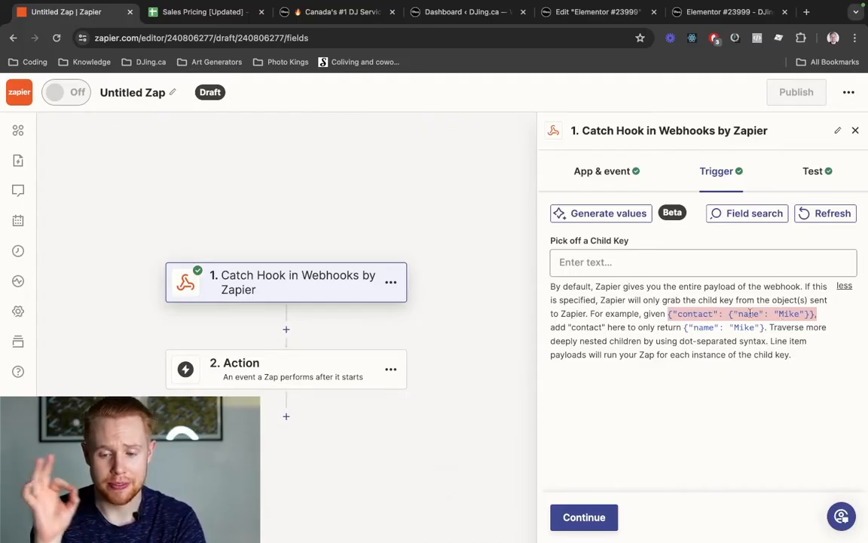
pyautogui.click(814, 172)
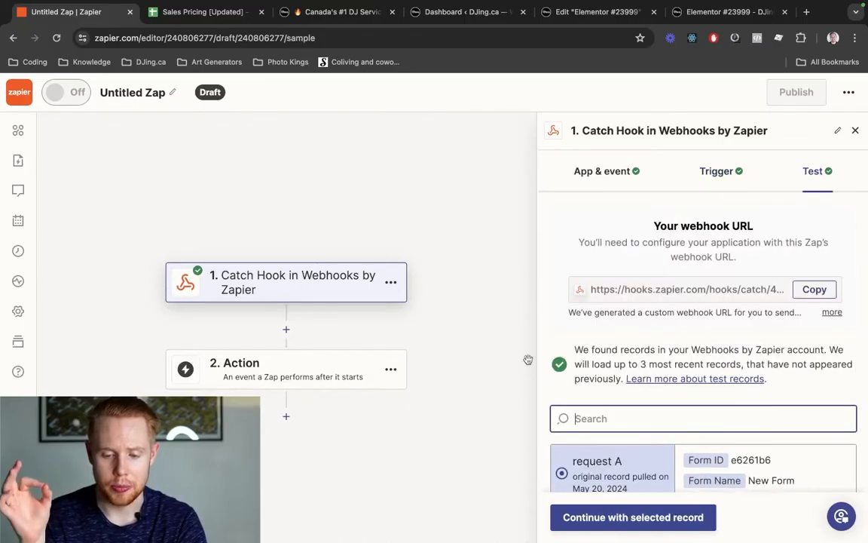
# - Continue with request A as the sample, checking the Sales Pricing spreadsheet before returning
pyautogui.scroll(-3, 645, 376)
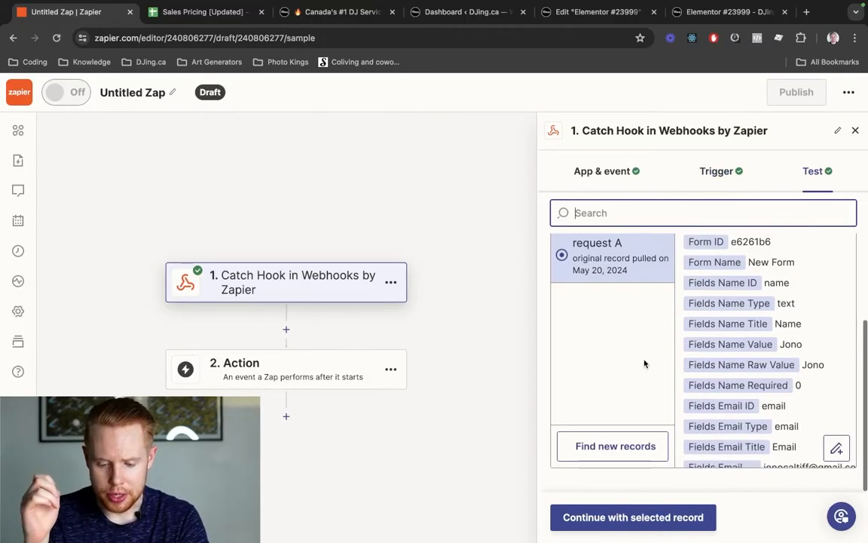
pyautogui.click(640, 518)
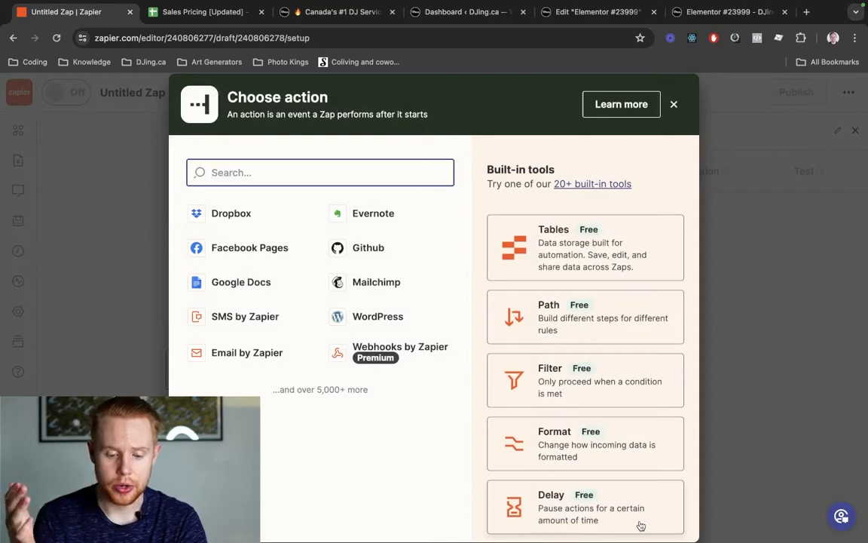
pyautogui.hotkey('ctrl', 'Tab')
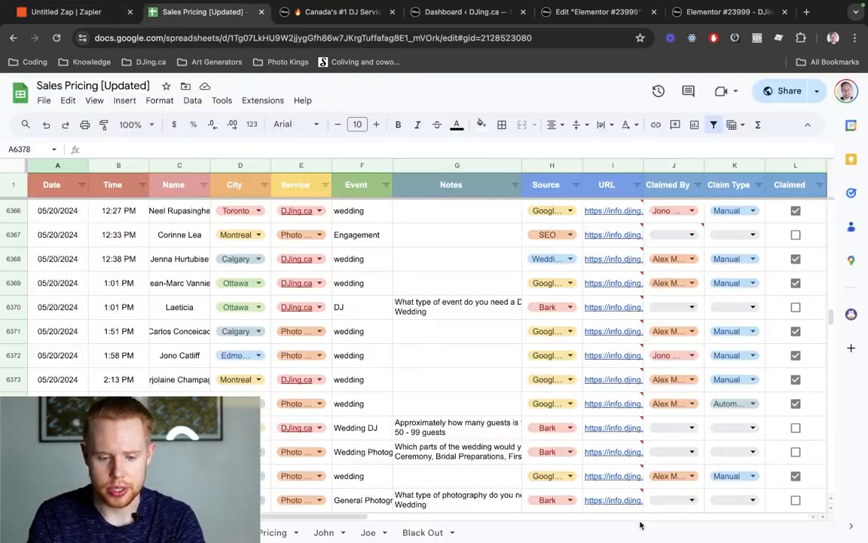
pyautogui.scroll(-5, 369, 356)
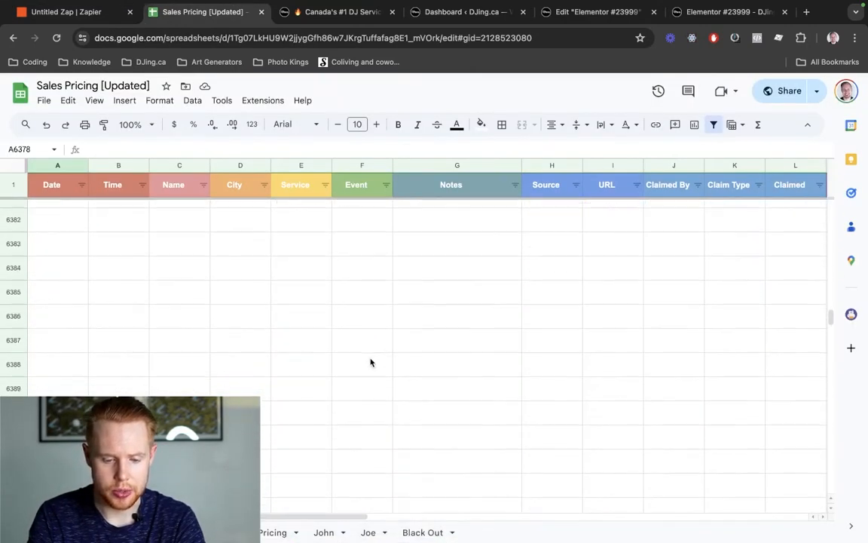
pyautogui.scroll(3, 370, 362)
pyautogui.scroll(2, 370, 362)
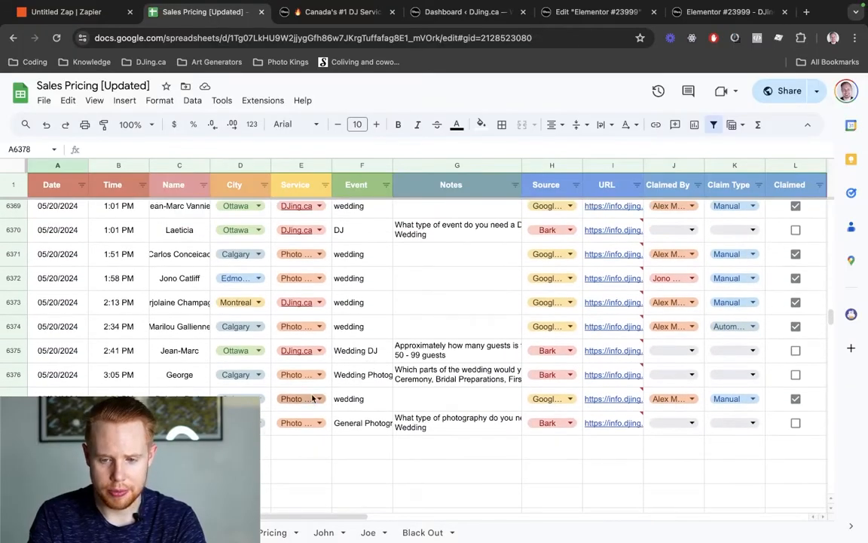
pyautogui.hotkey('ctrl', 'shift', 'Tab')
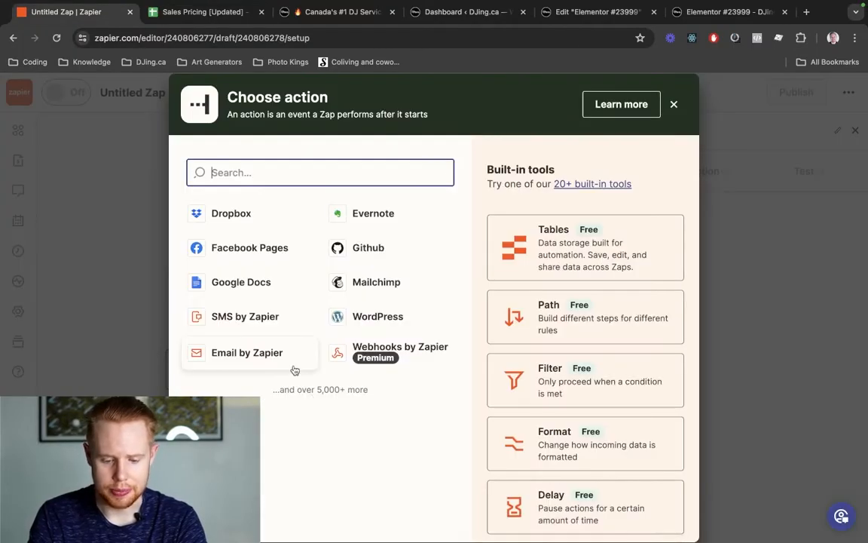
# - Pick Google Sheets as the action app with the Create Spreadsheet Row event
pyautogui.write('sheet')
pyautogui.write('s')
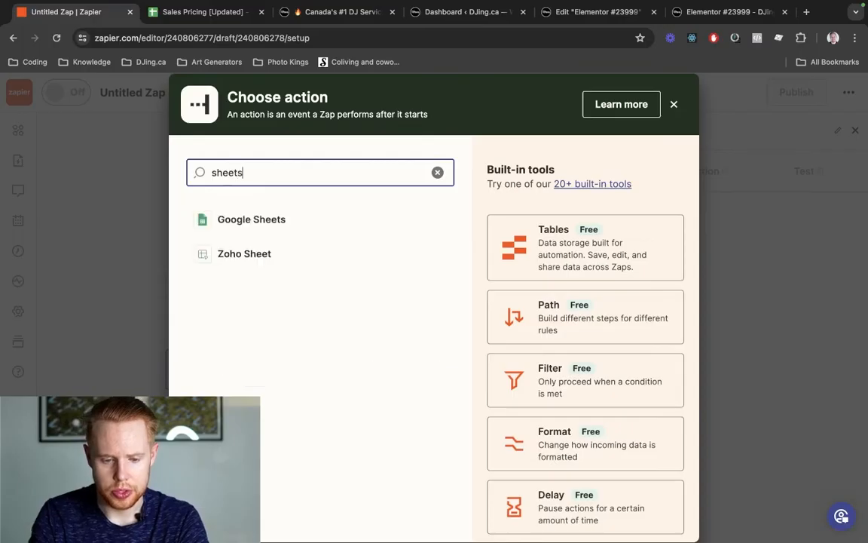
pyautogui.click(258, 225)
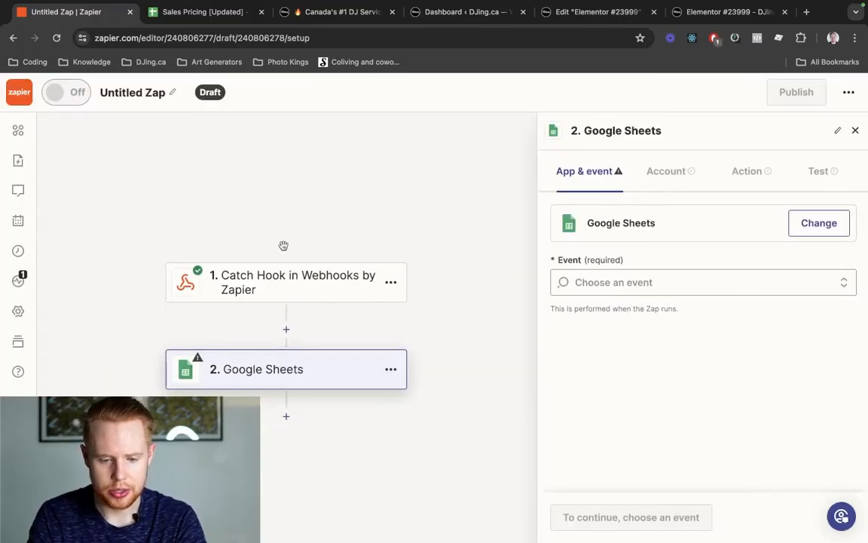
pyautogui.click(665, 293)
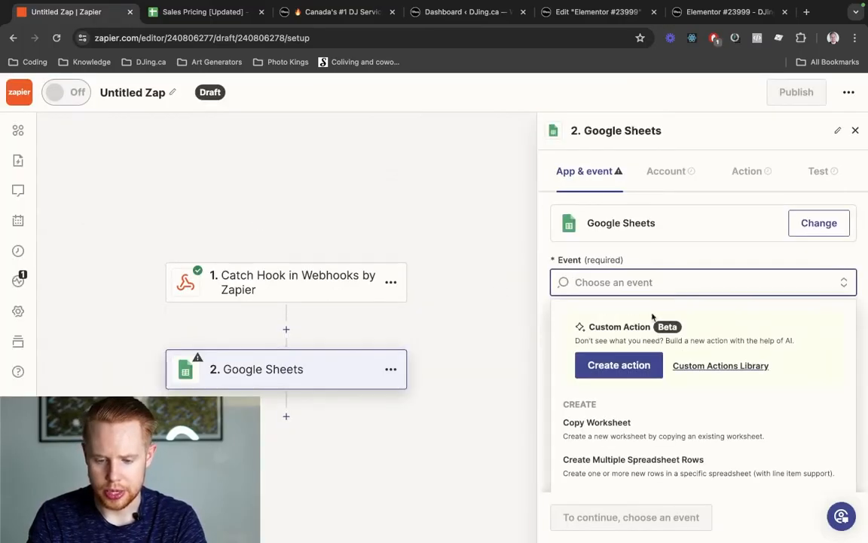
pyautogui.scroll(-4, 652, 313)
pyautogui.scroll(-5, 653, 403)
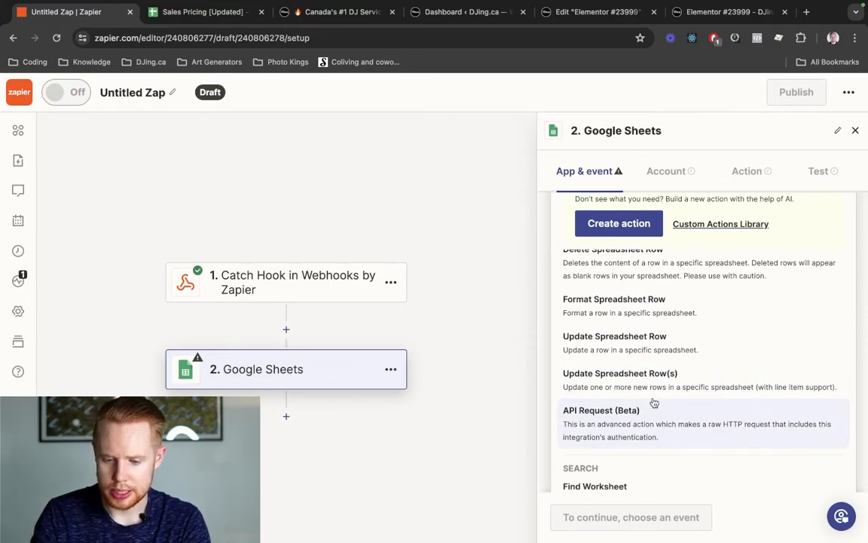
pyautogui.scroll(-3, 654, 403)
pyautogui.scroll(4, 654, 403)
pyautogui.scroll(4, 654, 403)
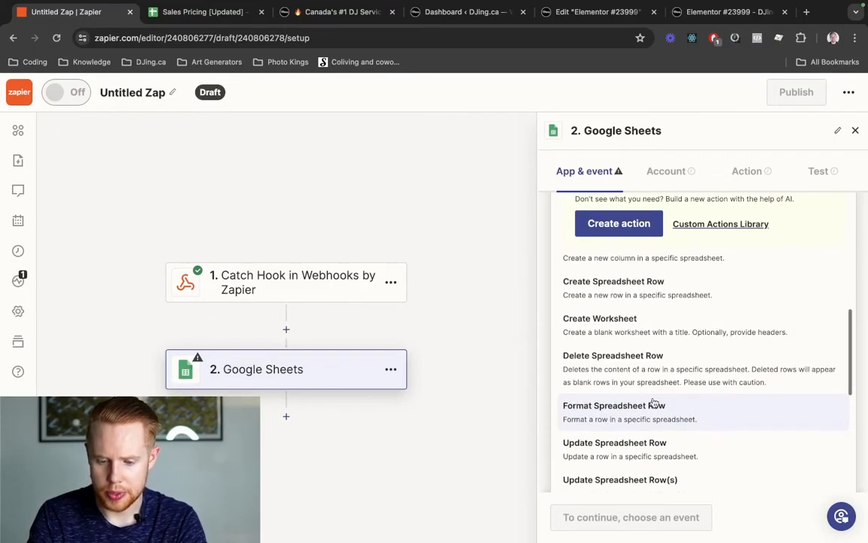
pyautogui.scroll(2, 654, 403)
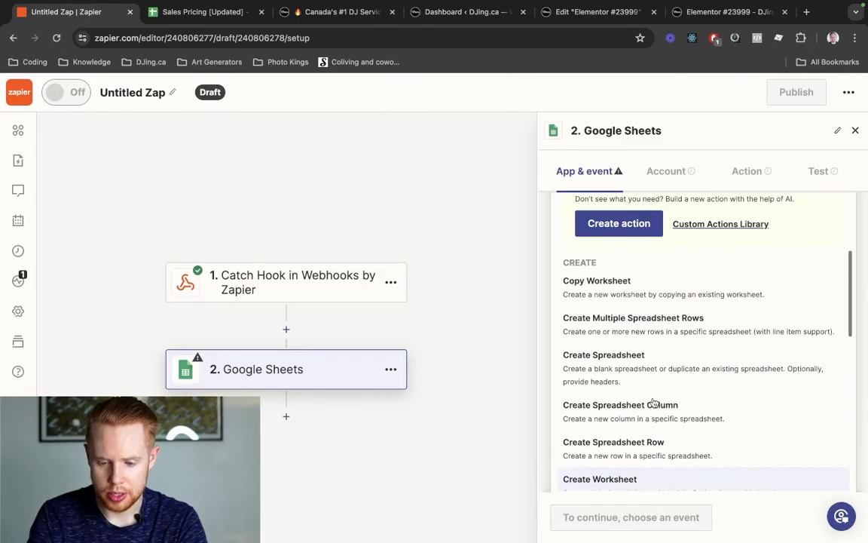
pyautogui.scroll(-2, 663, 354)
pyautogui.scroll(-1, 663, 353)
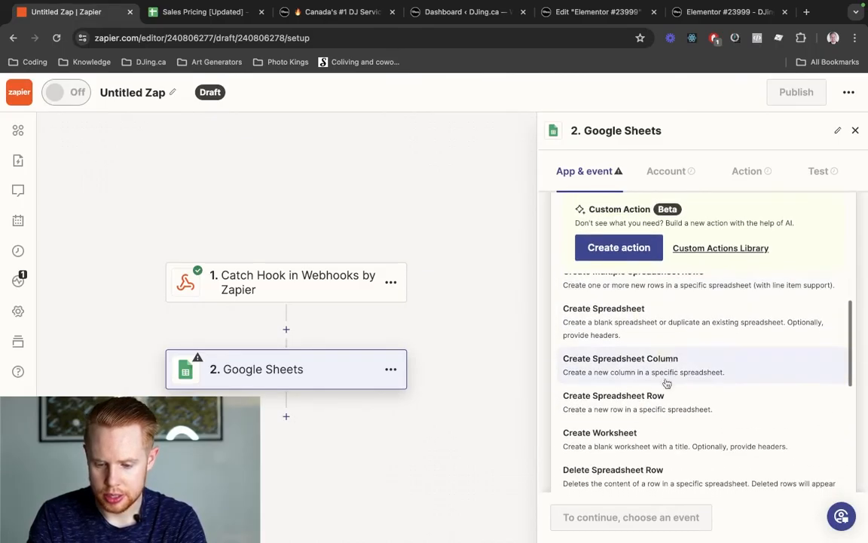
pyautogui.click(659, 390)
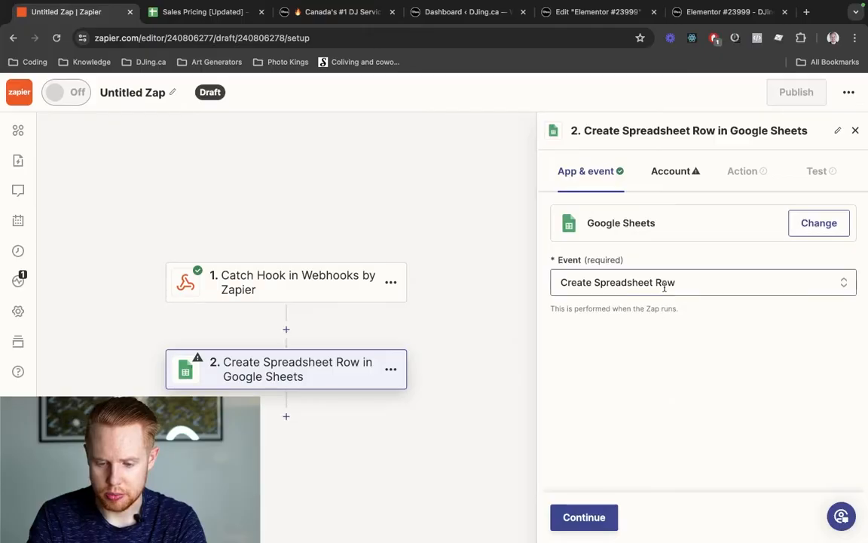
pyautogui.click(561, 520)
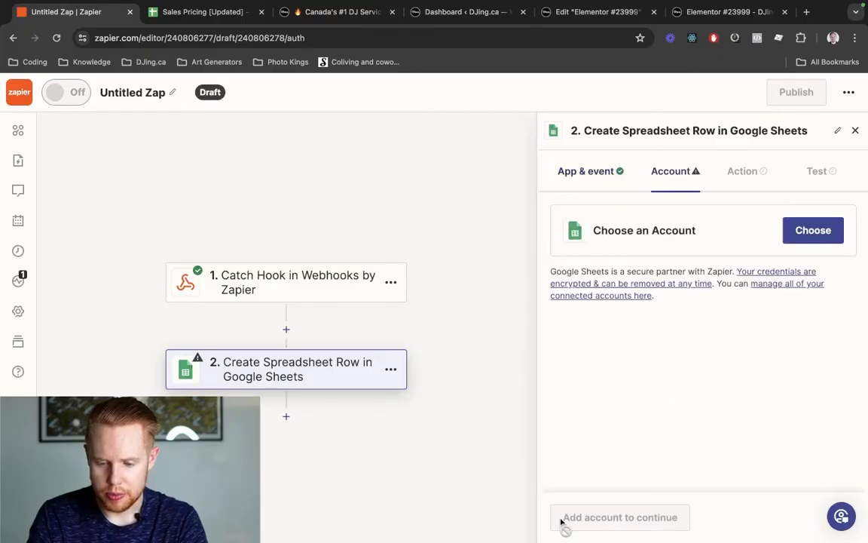
# - Connect the second Google Sheets account and continue to the Action settings
pyautogui.click(804, 238)
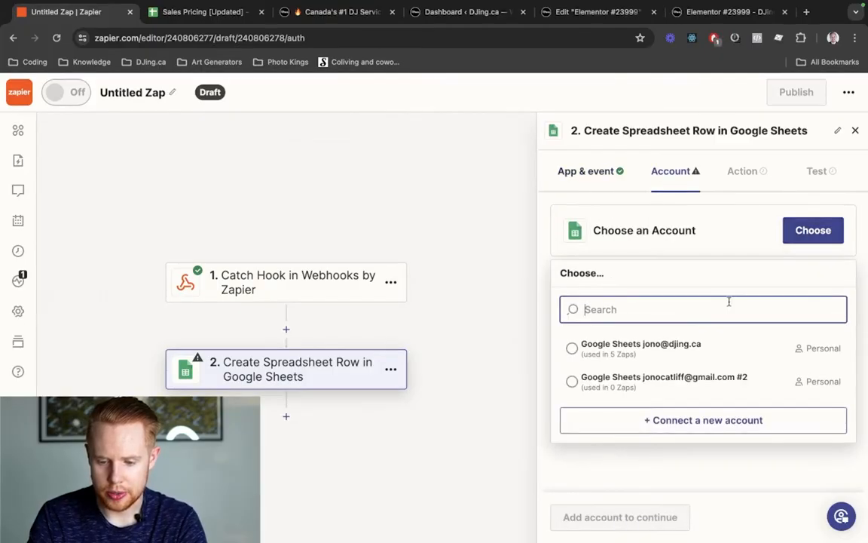
pyautogui.click(664, 381)
pyautogui.tripleClick(606, 217)
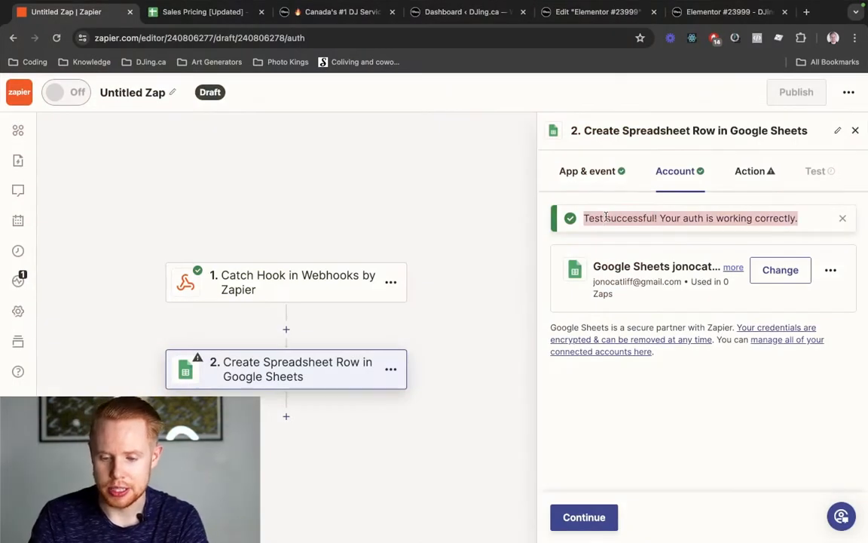
pyautogui.click(585, 517)
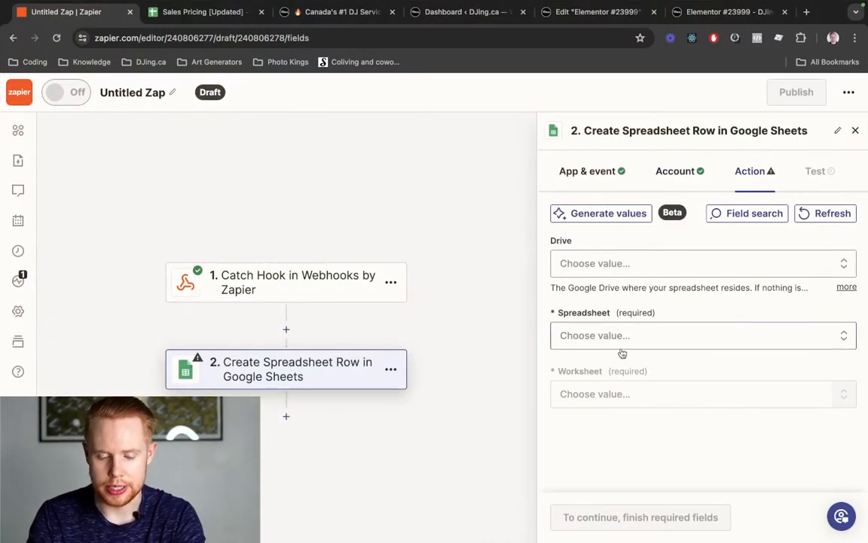
# - Create a blank Google Sheets spreadsheet named 'Test Webhook Tutorial Zapier'
pyautogui.press('super+t')
pyautogui.write('sheets.google.com')
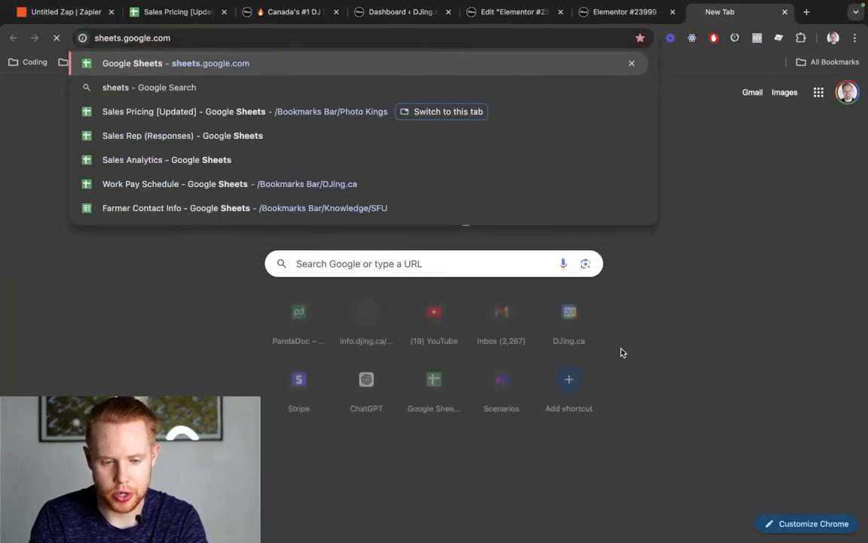
pyautogui.press('Return')
pyautogui.click(838, 92)
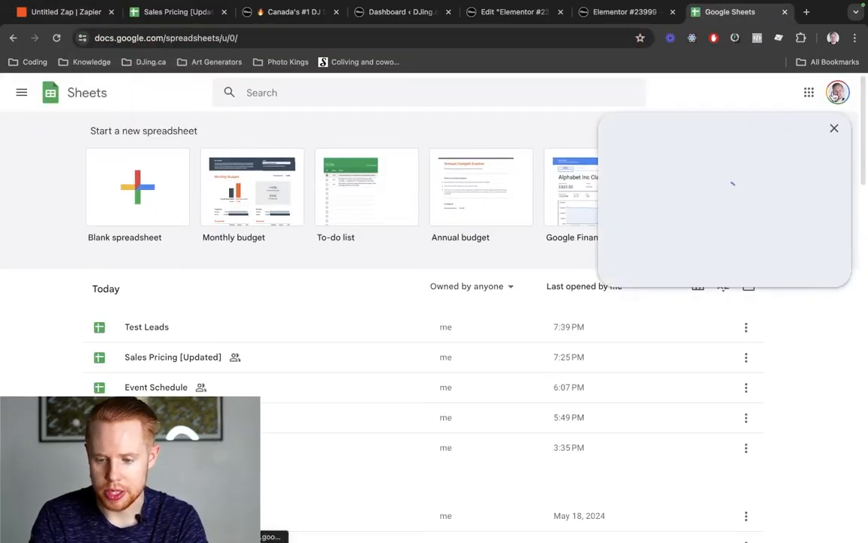
pyautogui.click(838, 92)
pyautogui.click(176, 196)
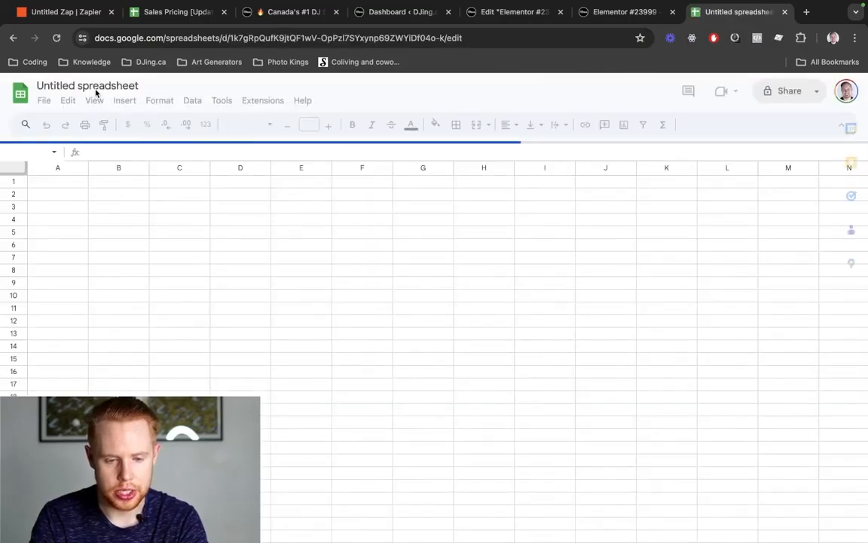
pyautogui.click(80, 86)
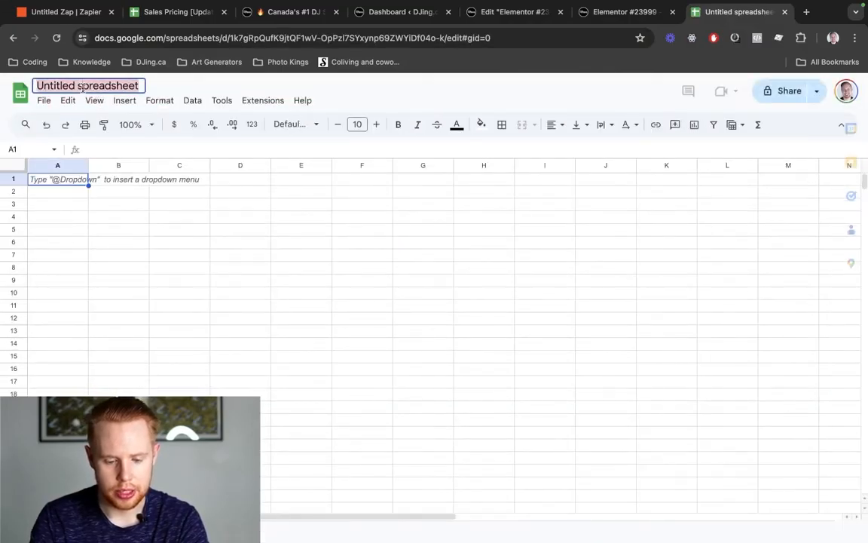
pyautogui.write('Test')
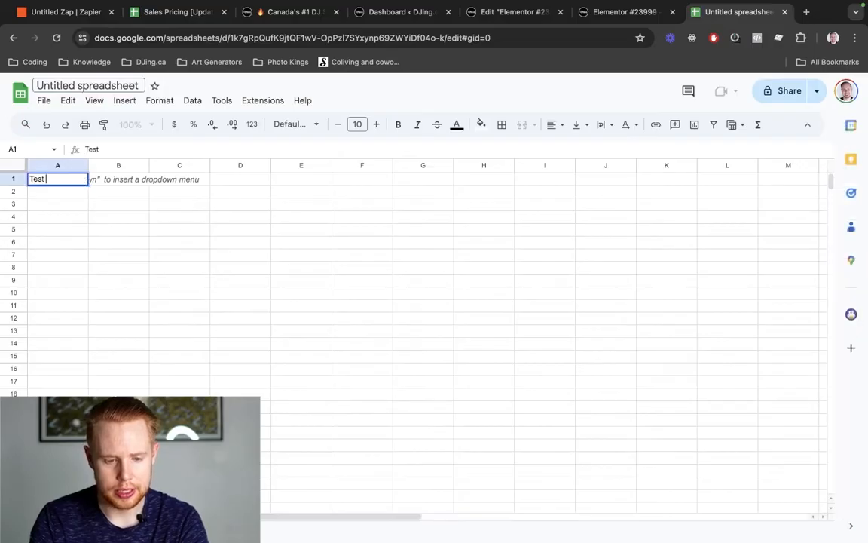
pyautogui.click(75, 85)
pyautogui.write('Tes')
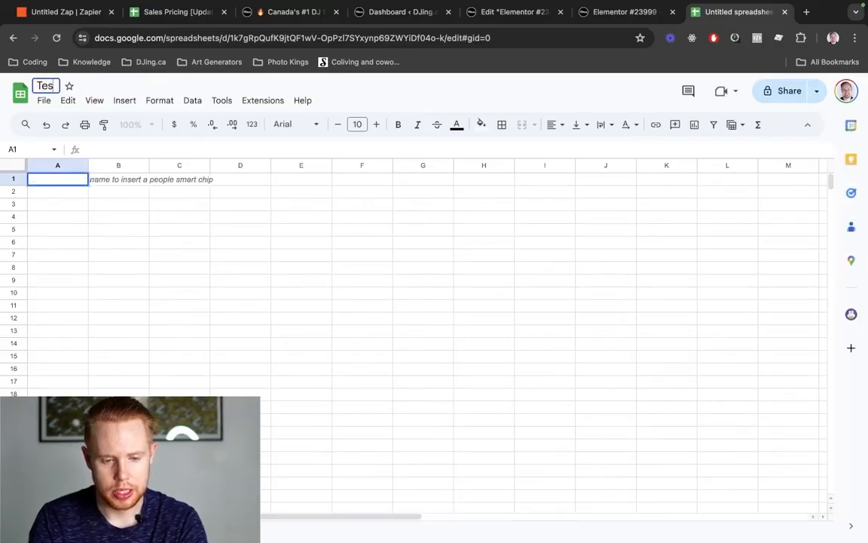
pyautogui.write('t Webhook')
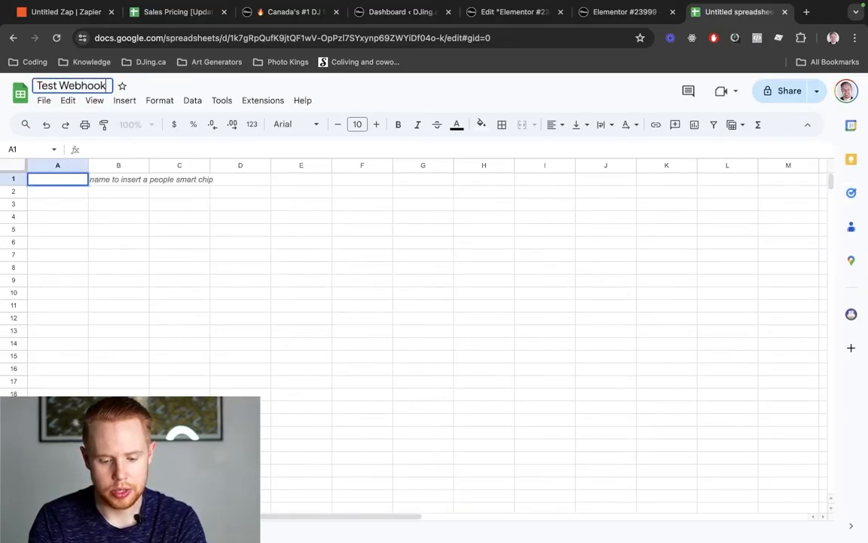
pyautogui.write(' Tutorial Zapier')
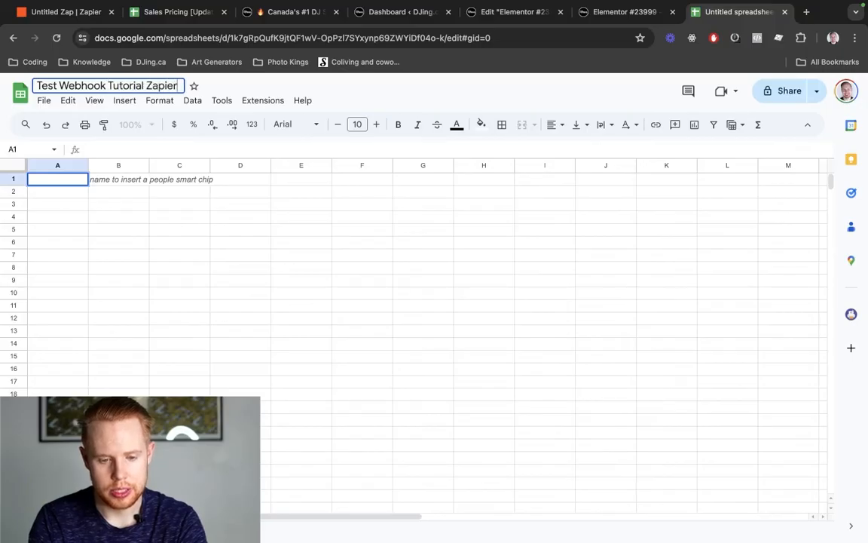
pyautogui.press('Return')
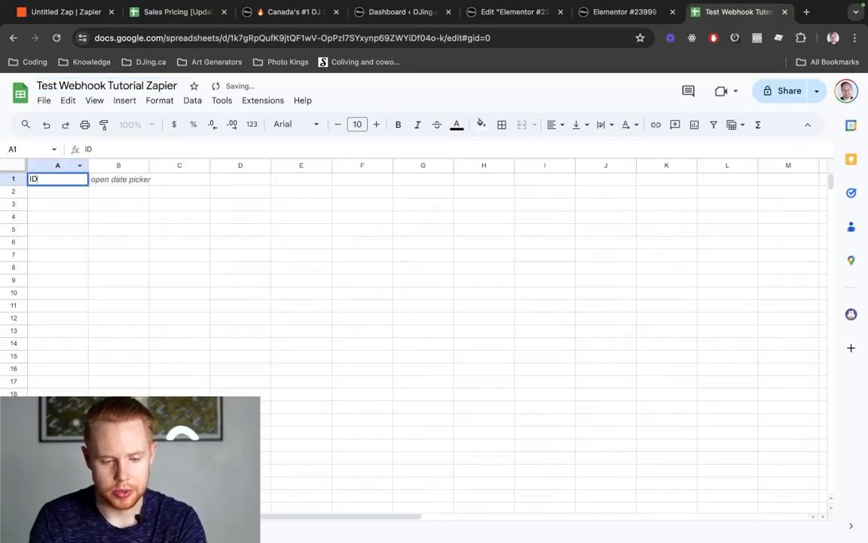
# - Enter the headers Form ID, Name, Email and Message across cells A1 to D1
pyautogui.write('Form ID')
pyautogui.press('Tab')
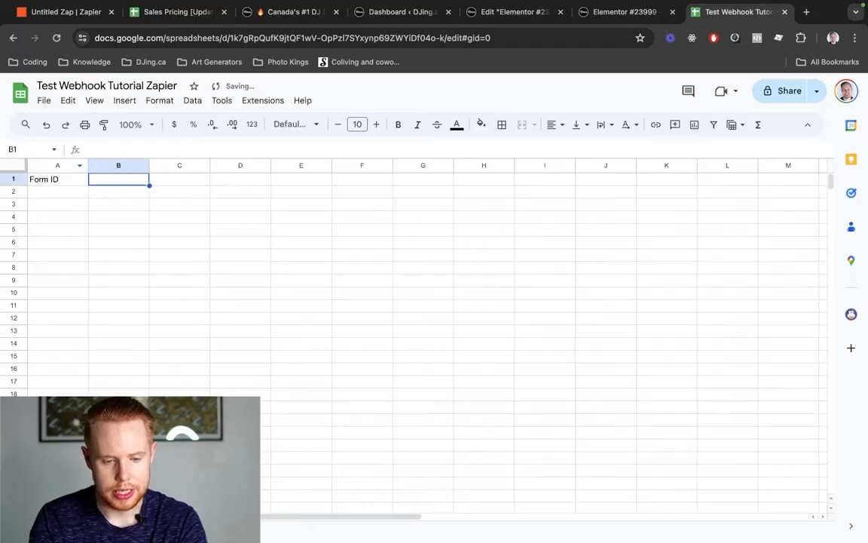
pyautogui.write('Name')
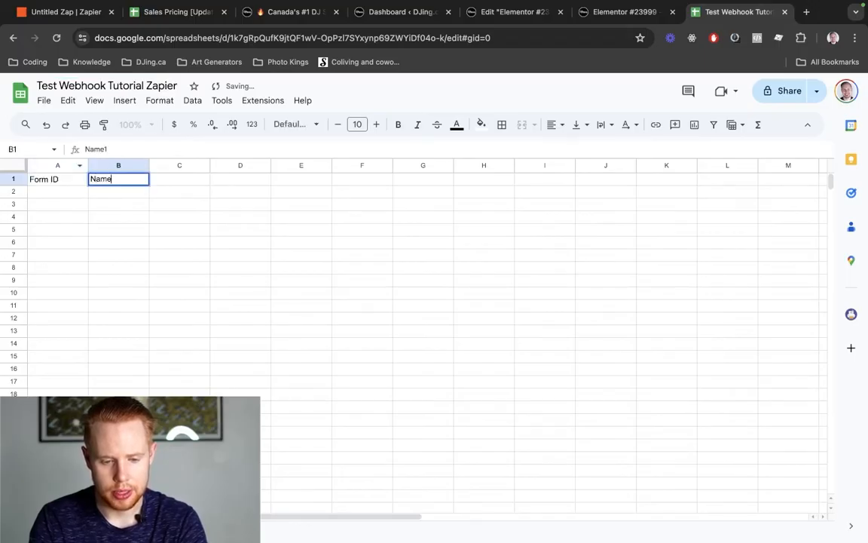
pyautogui.press('Tab')
pyautogui.write('Email')
pyautogui.press('Tab')
pyautogui.write('Mes')
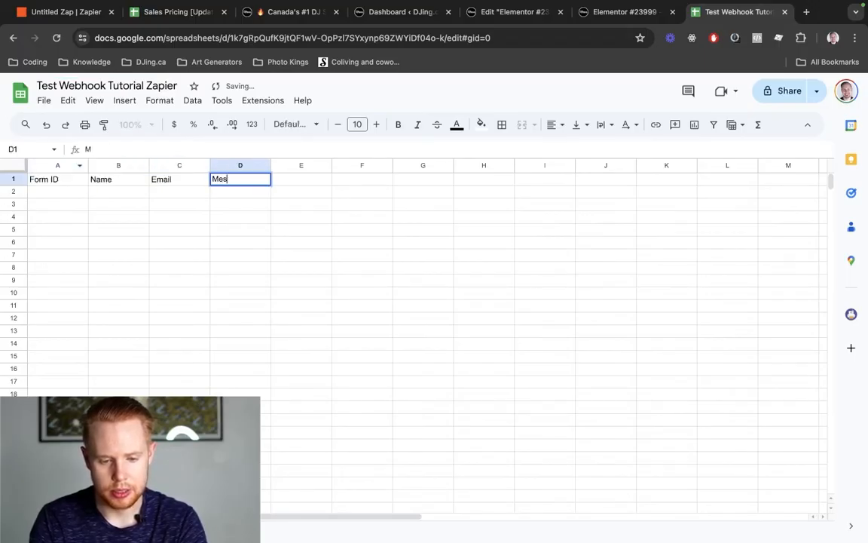
pyautogui.press('Tab')
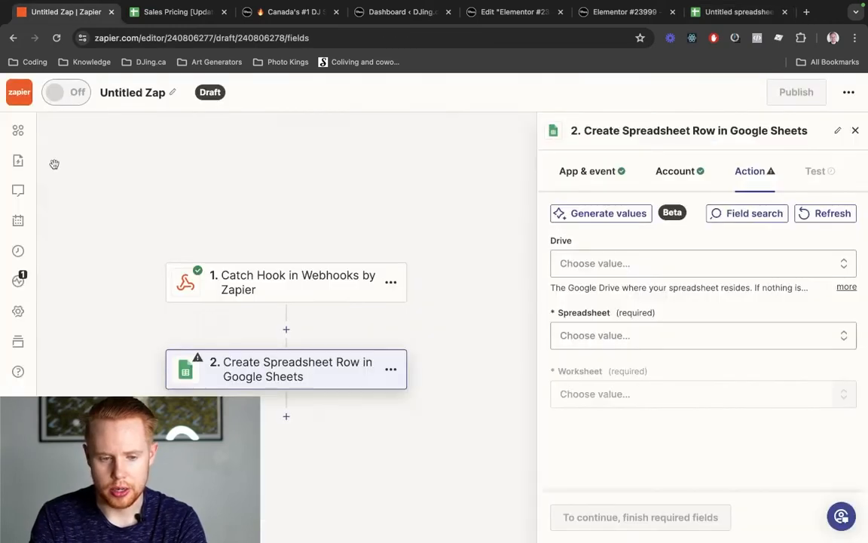
# - Point the row step at My Google Drive, the Test Webhook Tutorial Zapier spreadsheet and Sheet1
pyautogui.click(563, 264)
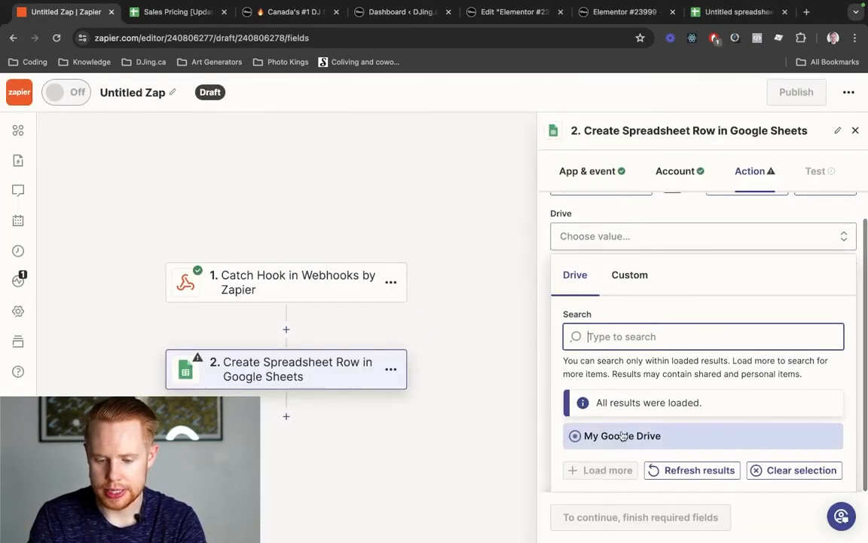
pyautogui.click(622, 435)
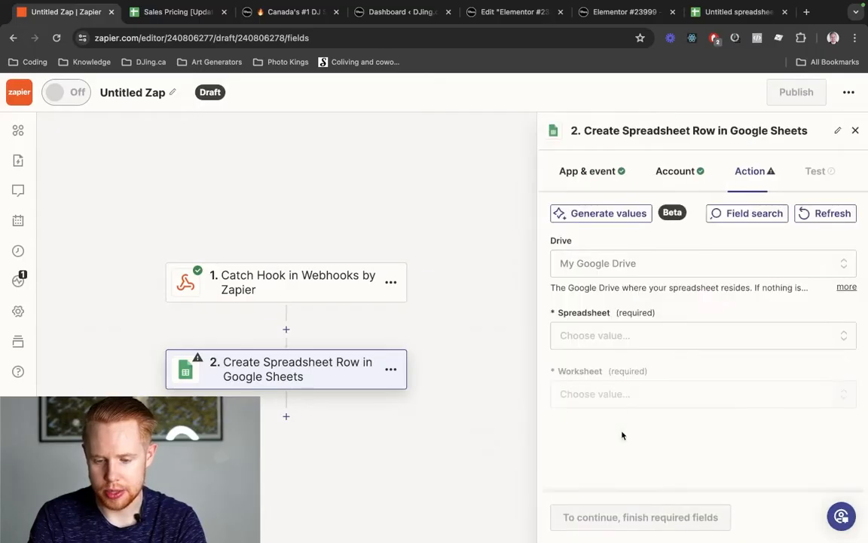
pyautogui.click(650, 340)
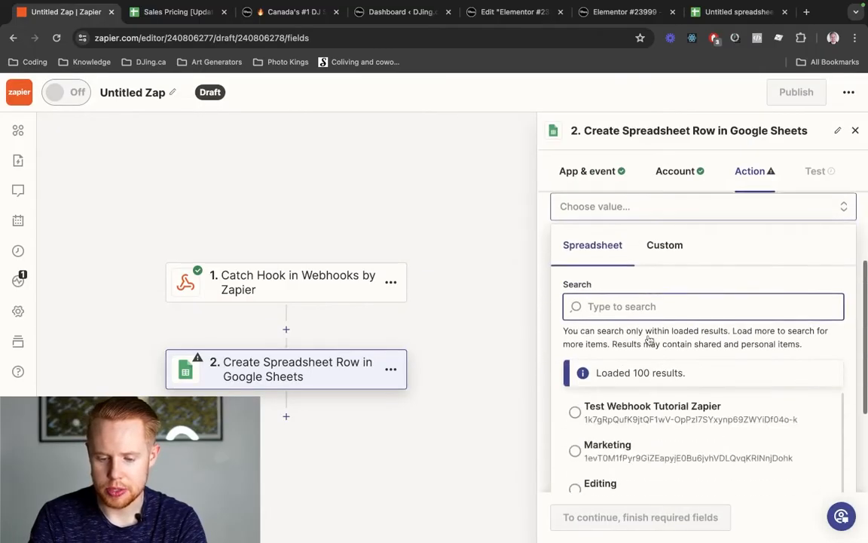
pyautogui.click(647, 352)
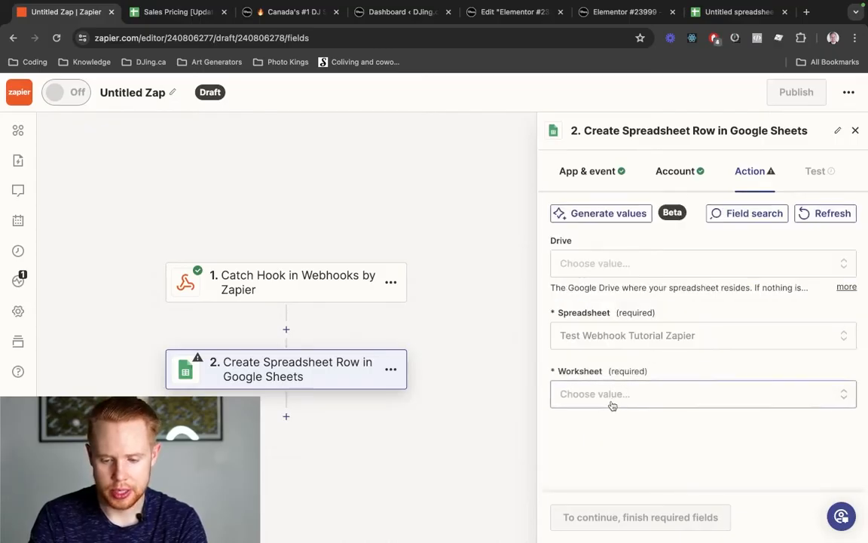
pyautogui.click(612, 399)
pyautogui.click(605, 429)
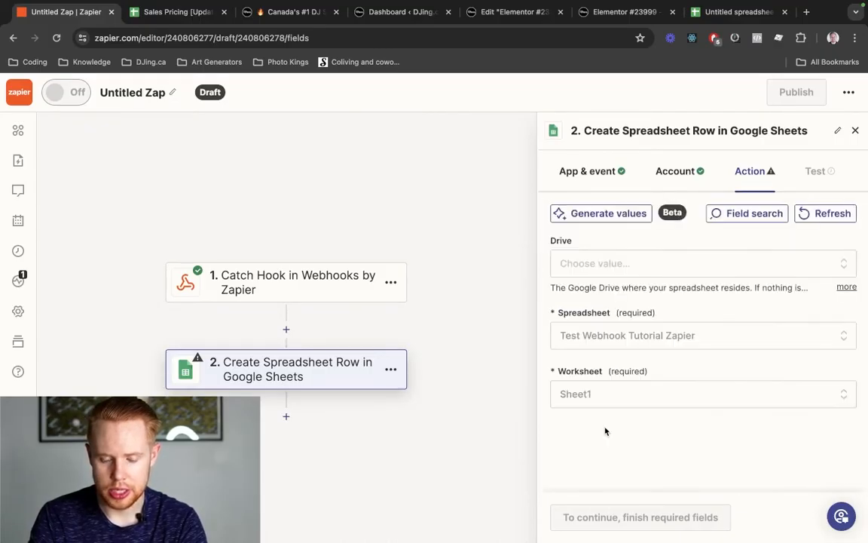
pyautogui.hotkey('ctrl', 'shift', 'Tab')
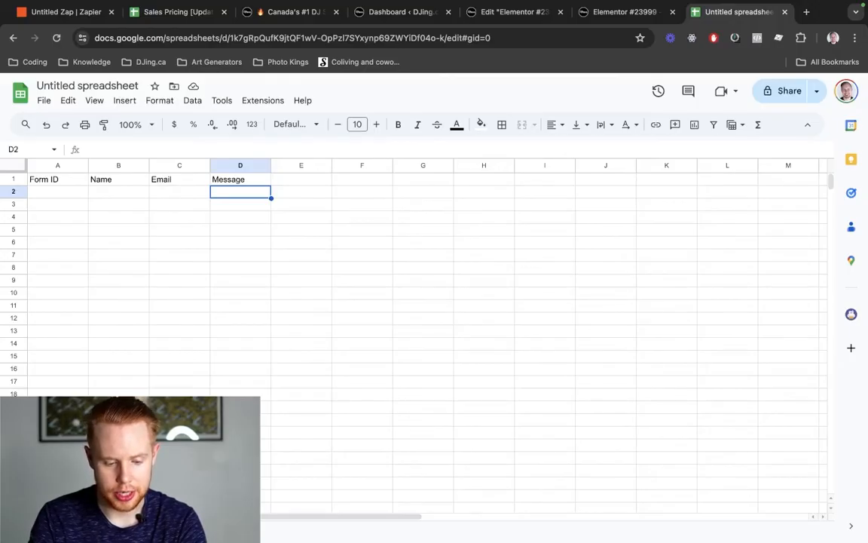
# - Add eight blank worksheets, Sheet4 to Sheet11, with + Add Sheet, then return to Zapier
pyautogui.click(38, 532)
pyautogui.click(38, 532)
pyautogui.click(38, 532)
pyautogui.click(38, 532)
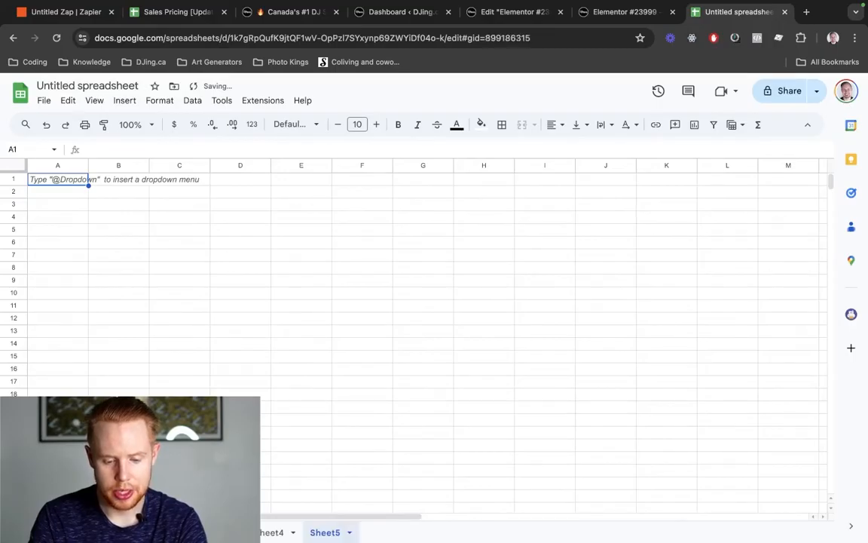
pyautogui.click(38, 532)
pyautogui.click(37, 532)
pyautogui.click(38, 532)
pyautogui.click(37, 532)
pyautogui.click(37, 532)
pyautogui.click(37, 532)
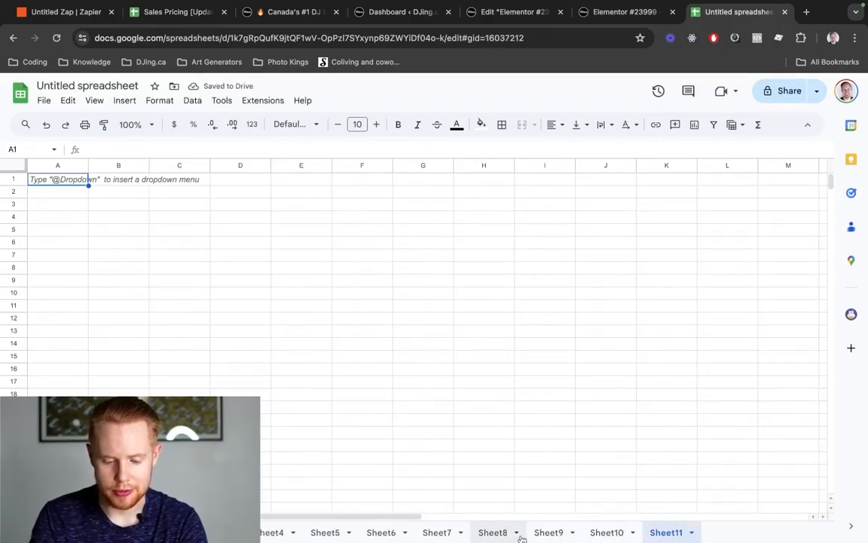
pyautogui.moveTo(556, 527)
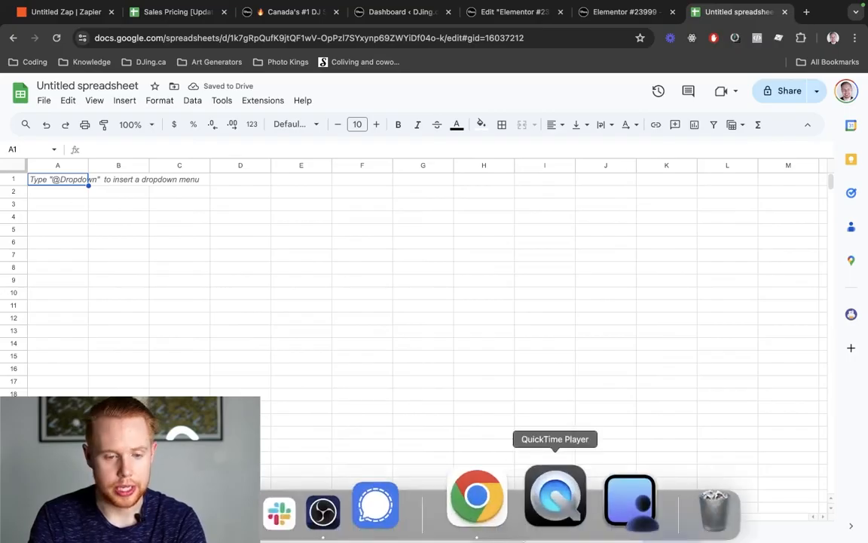
pyautogui.press('super+1')
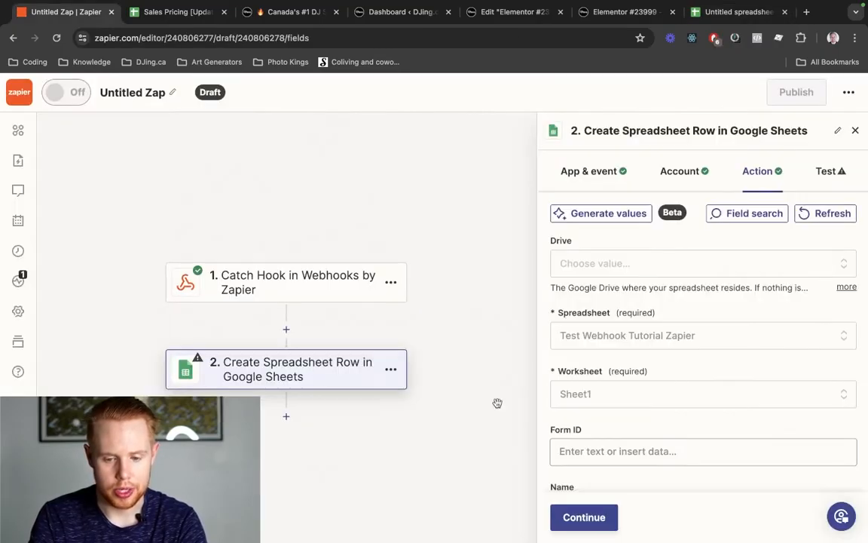
# - Open the Form ID field's data picker and search the webhook fields for 'value'
pyautogui.scroll(-3, 660, 431)
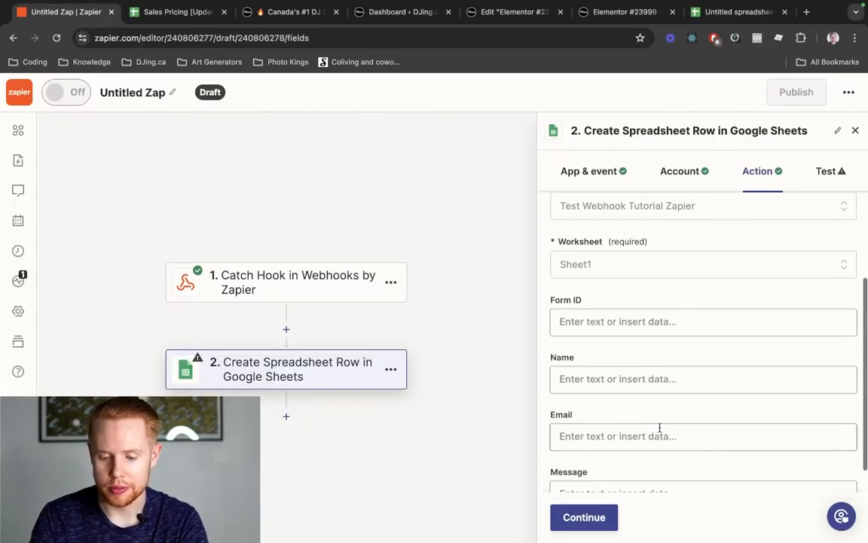
pyautogui.click(637, 320)
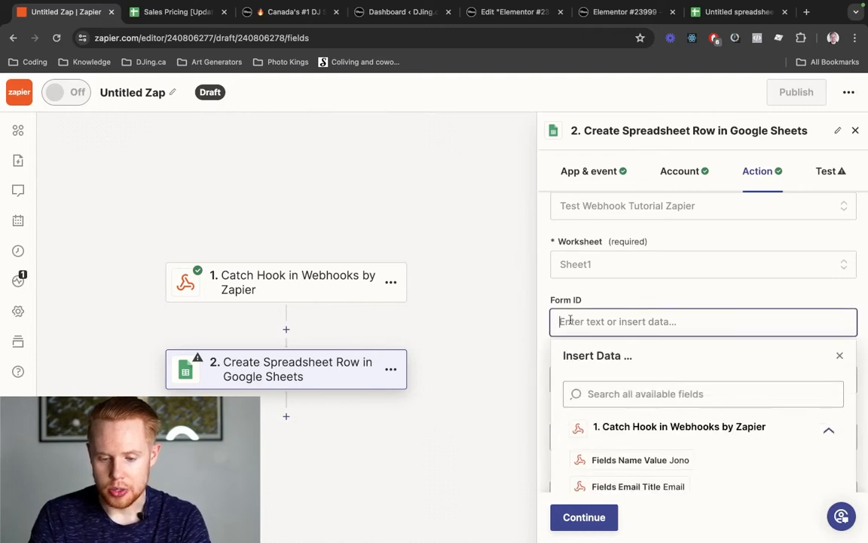
pyautogui.scroll(-3, 560, 304)
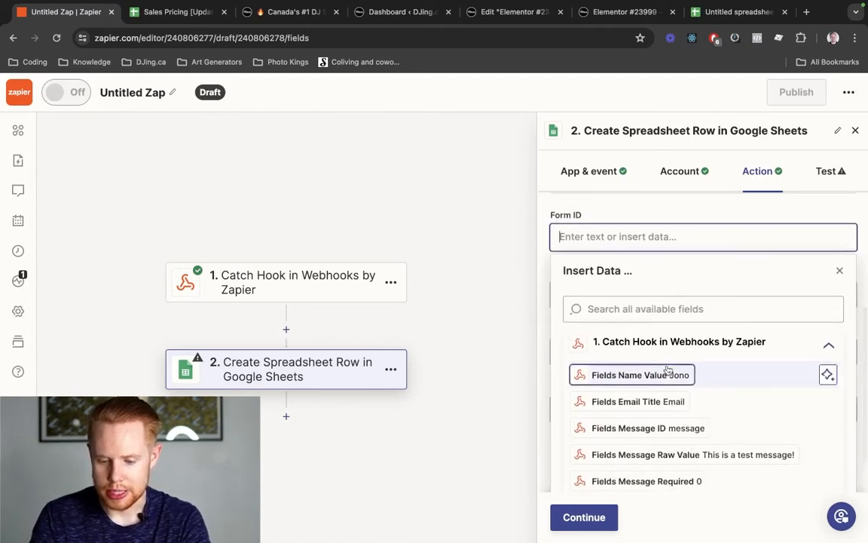
pyautogui.scroll(-1, 667, 381)
pyautogui.scroll(-2, 668, 389)
pyautogui.scroll(2, 668, 390)
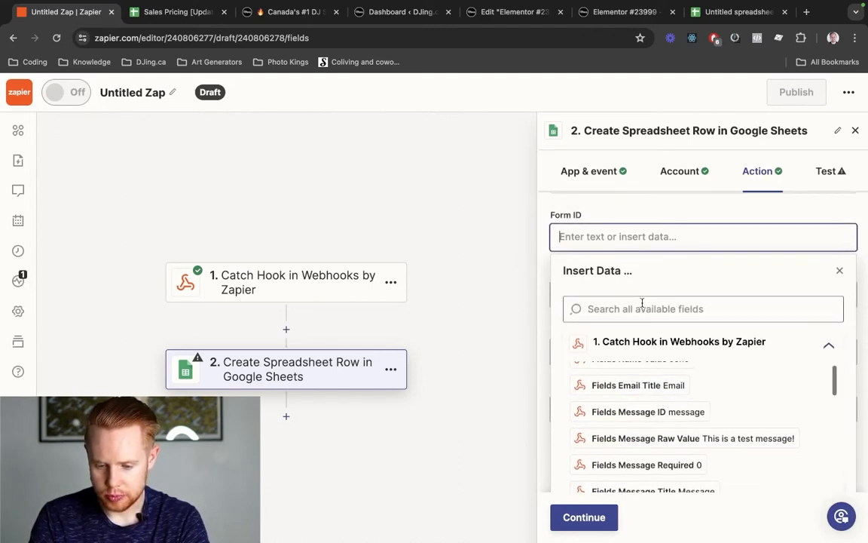
pyautogui.click(642, 306)
pyautogui.write('value')
pyautogui.scroll(-1, 636, 320)
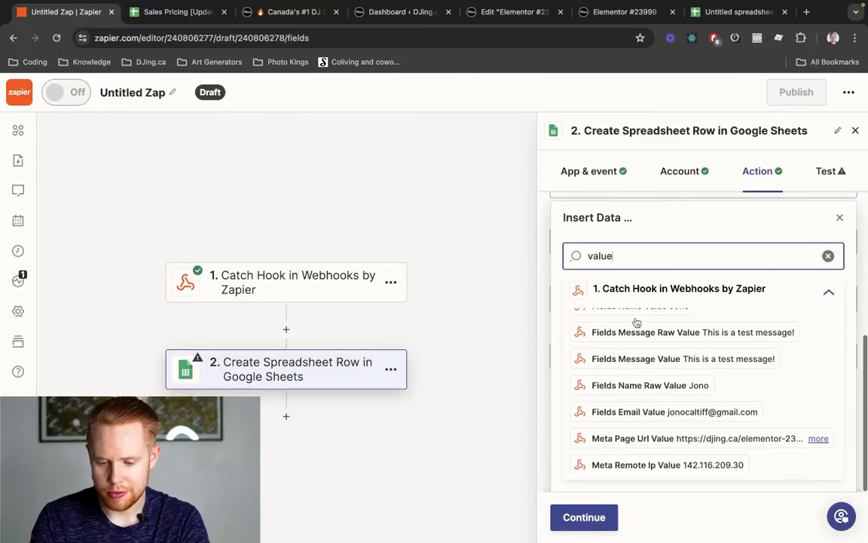
pyautogui.scroll(1, 655, 391)
pyautogui.scroll(-3, 655, 391)
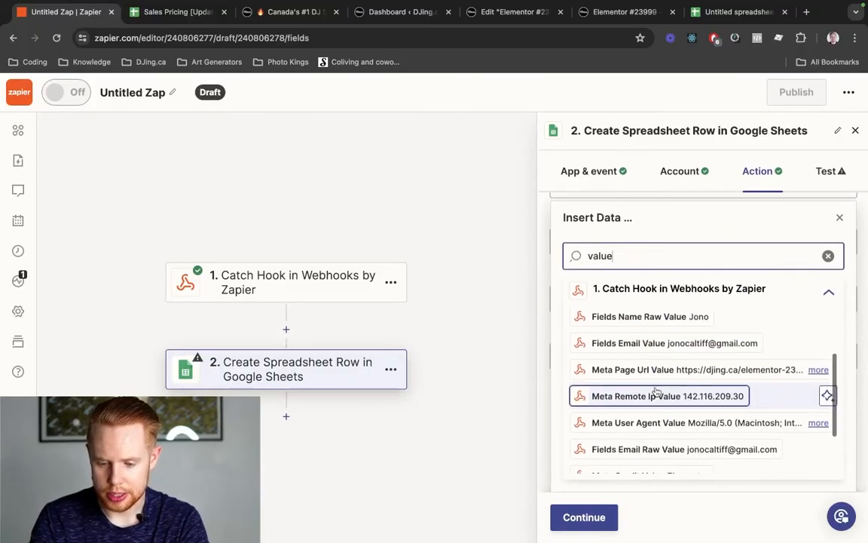
# - Search 'form' and map the webhook's Form ID e6261b6 into the Form ID column
pyautogui.press('BackSpace')
pyautogui.press('BackSpace')
pyautogui.press('BackSpace')
pyautogui.press('BackSpace')
pyautogui.press('BackSpace')
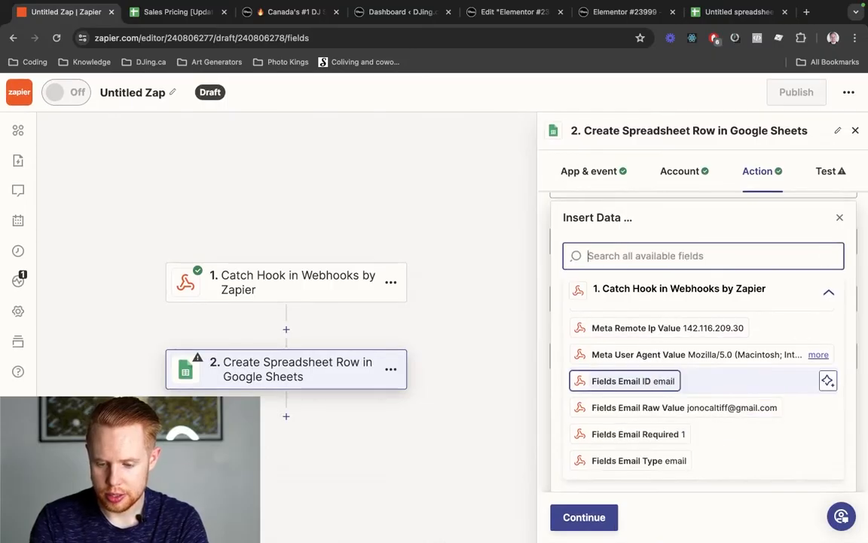
pyautogui.write('form')
pyautogui.click(653, 456)
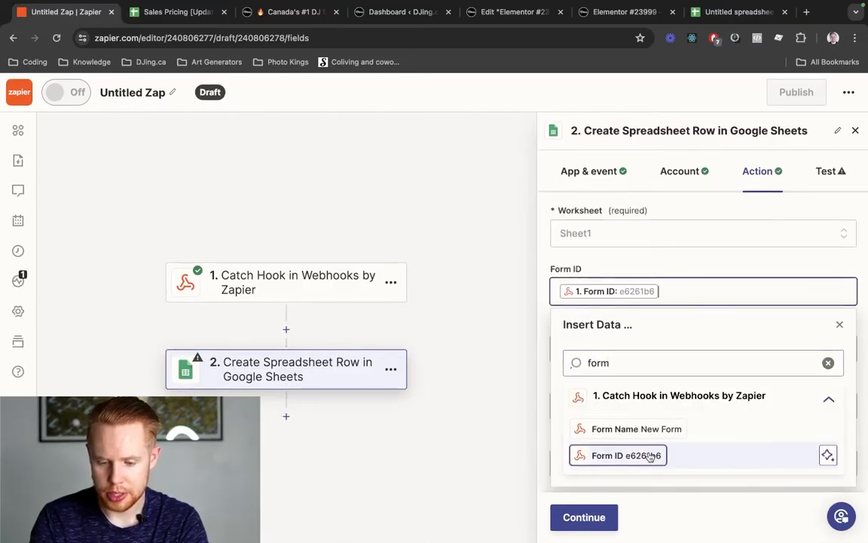
pyautogui.click(653, 272)
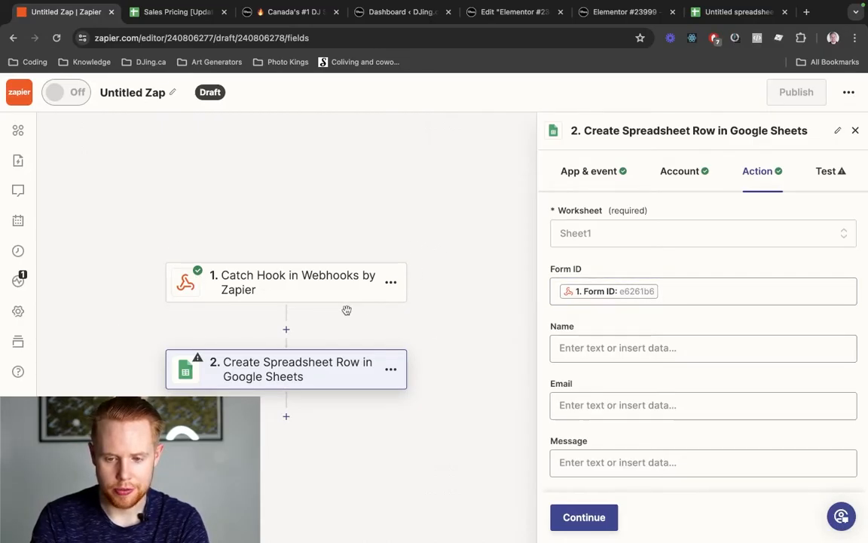
pyautogui.hotkey('ctrl', 'shift', 'Tab')
pyautogui.hotkey('ctrl', 'shift', 'Tab')
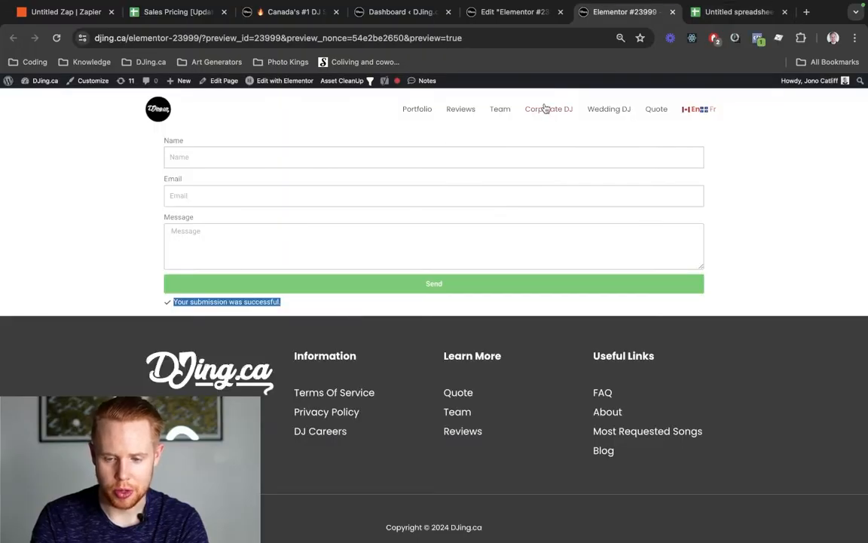
# - Confirm the form preview shows the successful submission, then go back to Zapier
pyautogui.hotkey('ctrl', 'Tab')
pyautogui.hotkey('ctrl', 'Tab')
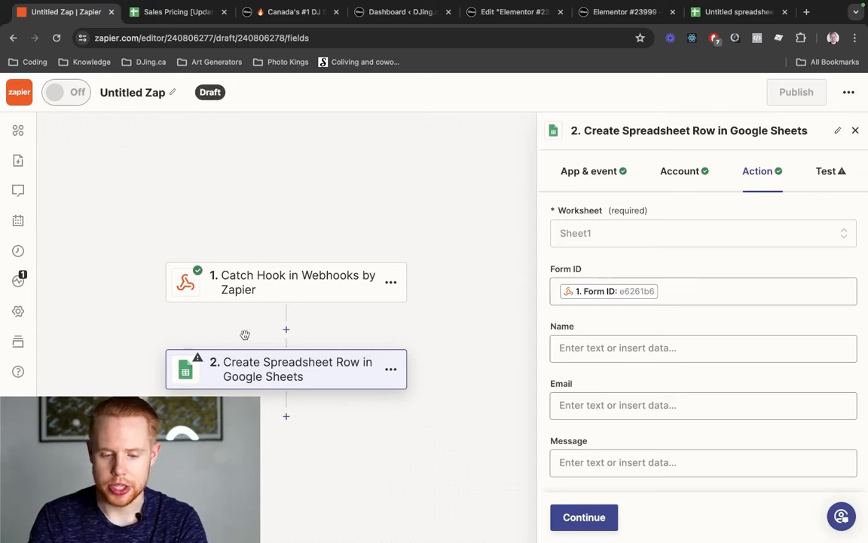
# - Map the submitted name and email values into the Name and Email columns
pyautogui.click(651, 349)
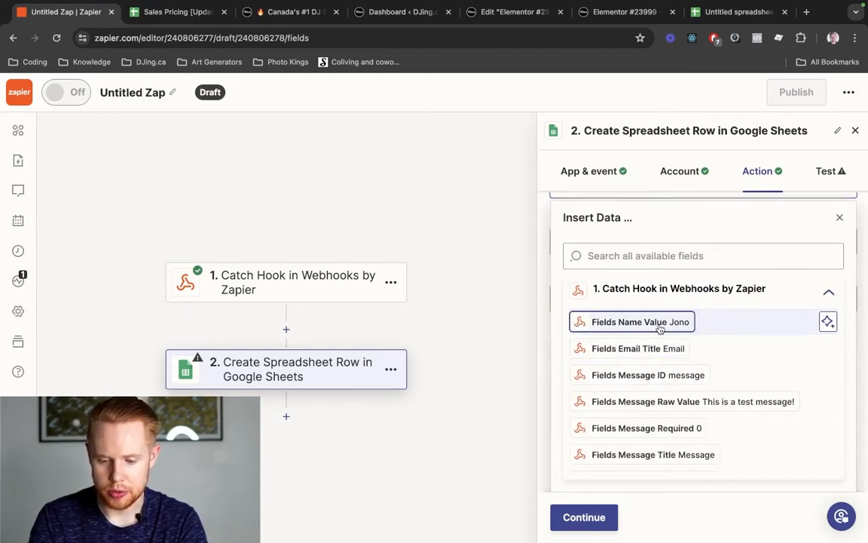
pyautogui.click(655, 322)
pyautogui.click(688, 312)
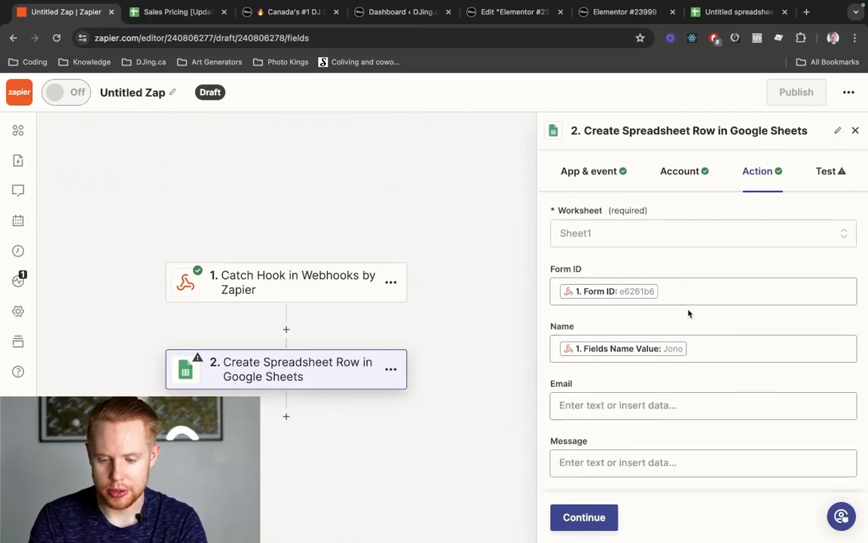
pyautogui.click(618, 404)
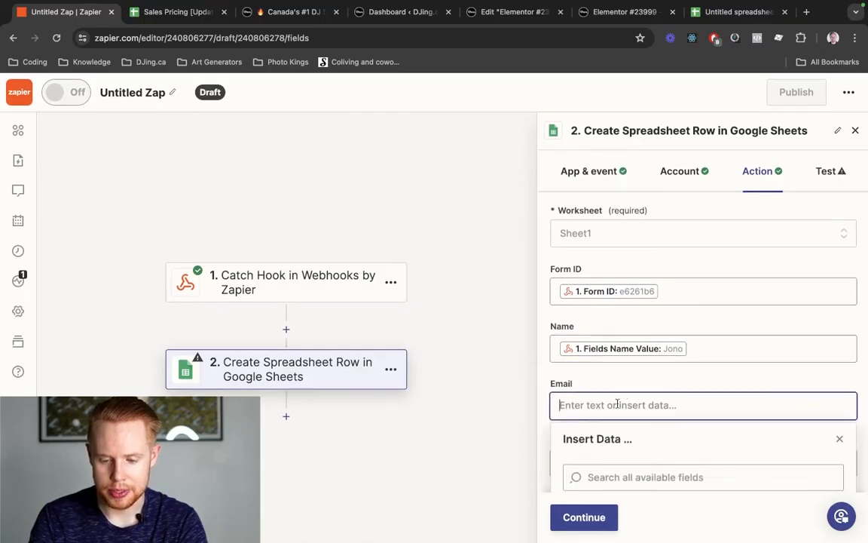
pyautogui.click(617, 478)
pyautogui.write('ena')
pyautogui.write('ail')
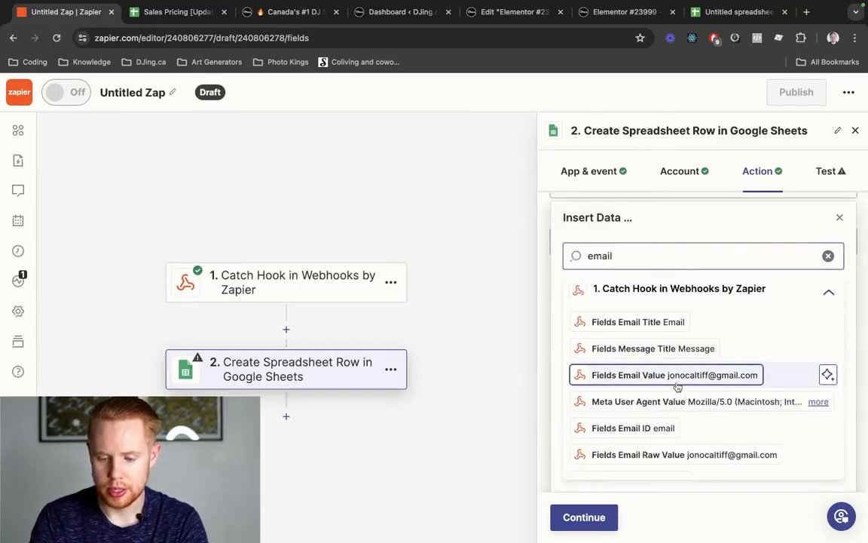
pyautogui.click(676, 384)
pyautogui.click(711, 313)
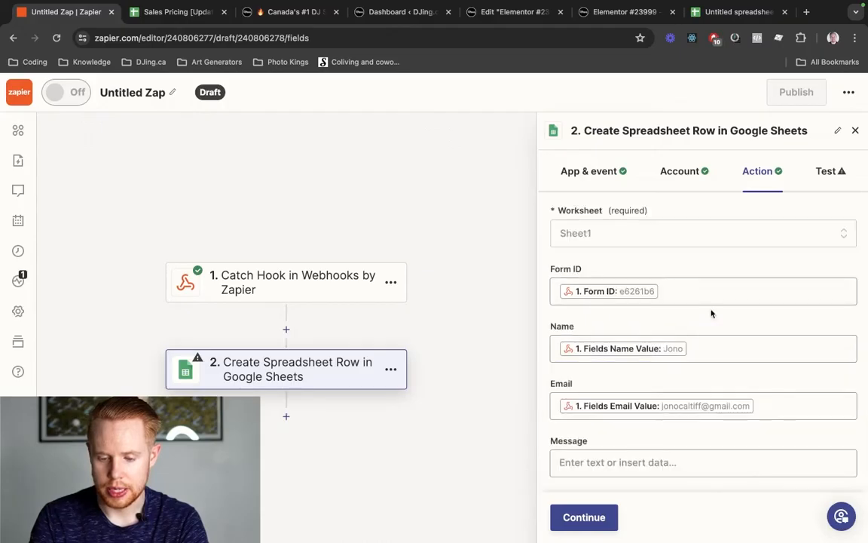
# - Map the form's message value into the Message column and continue to testing
pyautogui.click(617, 461)
pyautogui.click(620, 348)
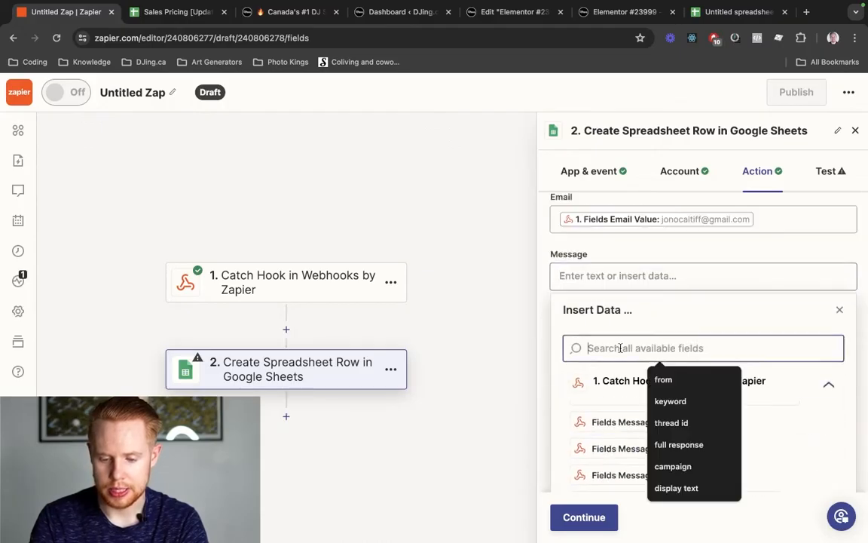
pyautogui.write('message')
pyautogui.scroll(-2, 633, 400)
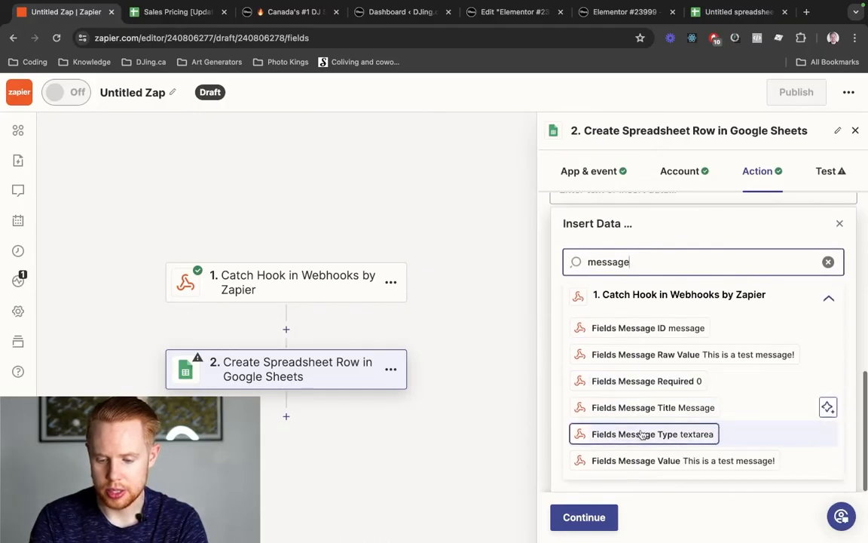
pyautogui.click(648, 460)
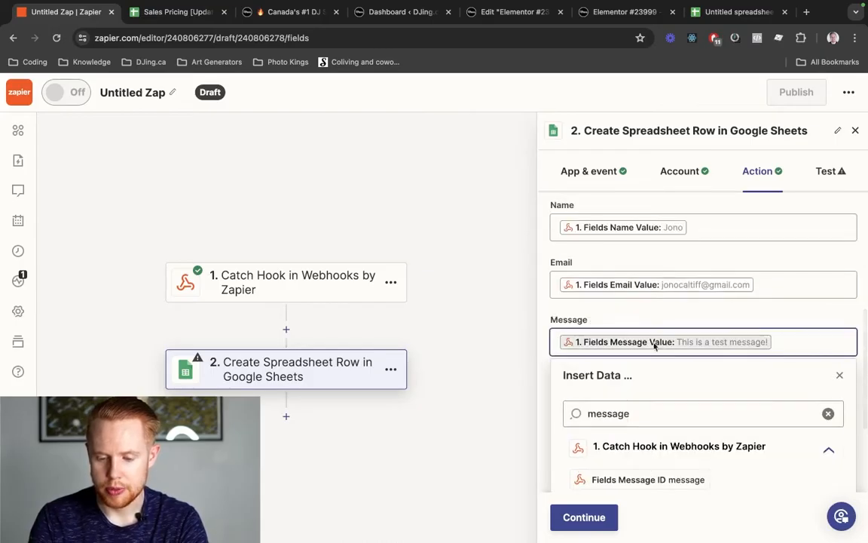
pyautogui.click(668, 317)
pyautogui.scroll(-1, 668, 317)
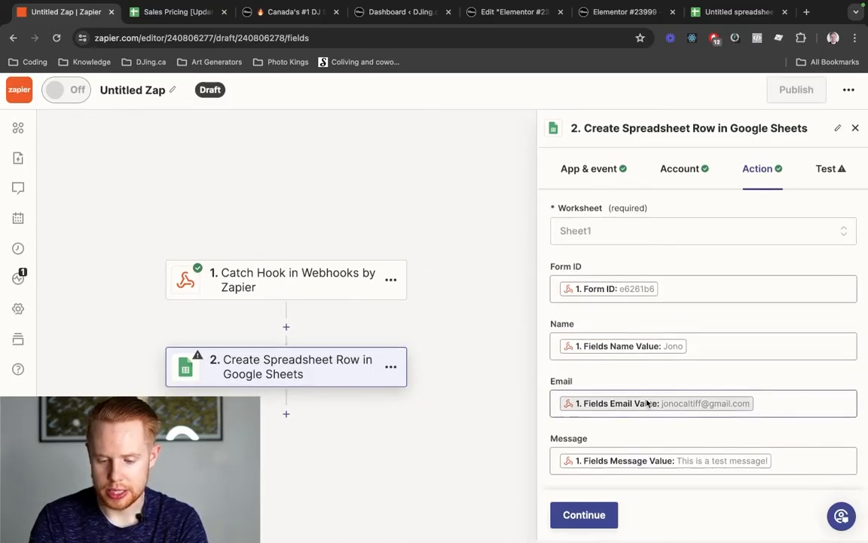
pyautogui.click(596, 512)
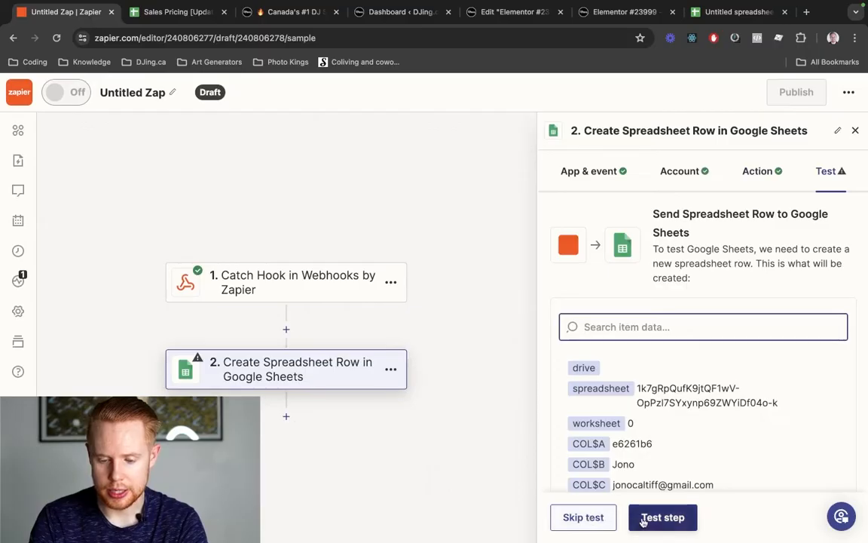
# - Send a test row and verify it appears as row 2 (A2:D2) on Sheet1
pyautogui.click(643, 520)
pyautogui.hotkey('ctrl', 'shift', 'Tab')
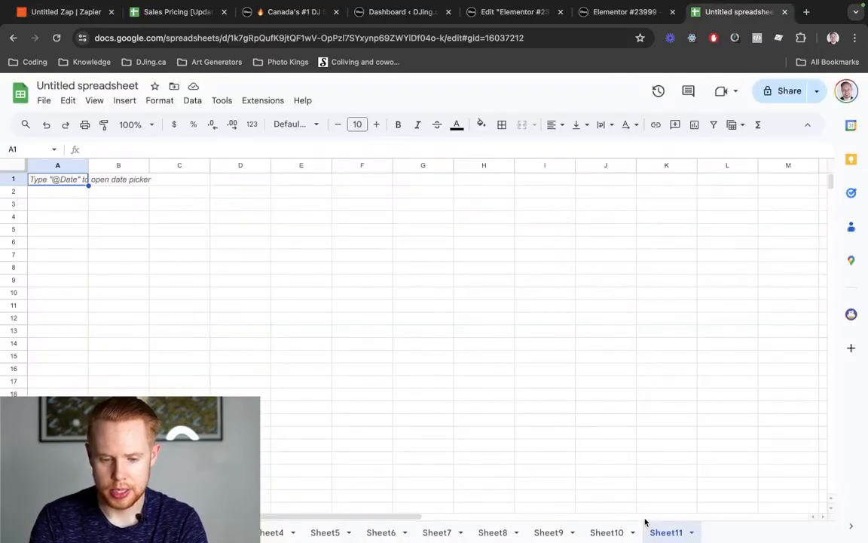
pyautogui.click(102, 532)
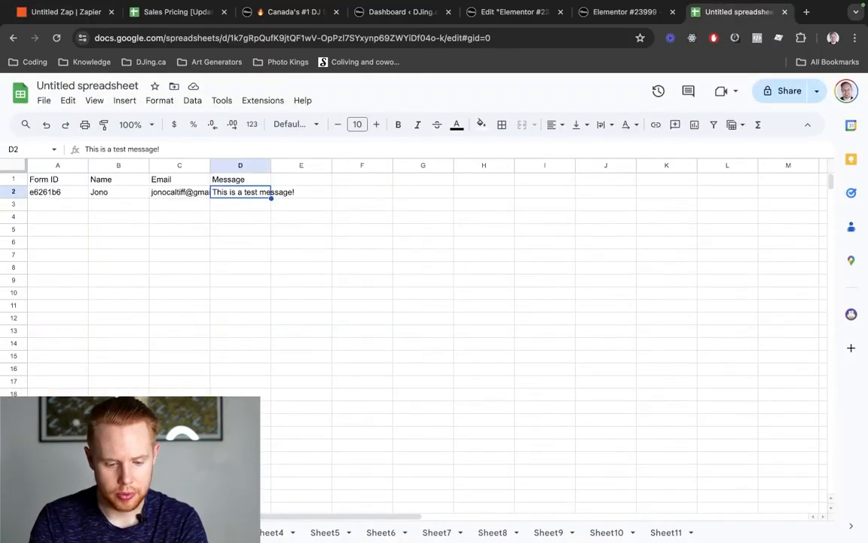
pyautogui.moveTo(46, 193); pyautogui.dragTo(262, 195)
# - Publish the zap, then start filling the form preview's Name field
pyautogui.hotkey('ctrl', 'Tab')
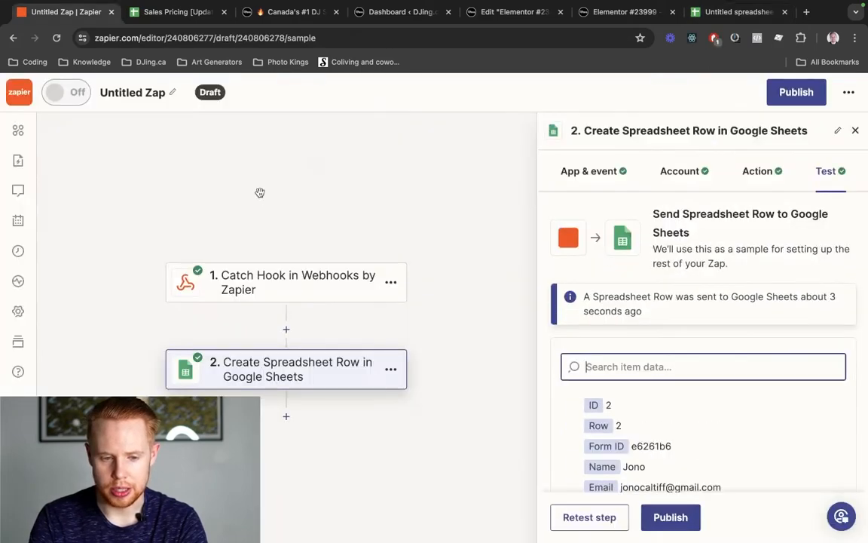
pyautogui.click(796, 92)
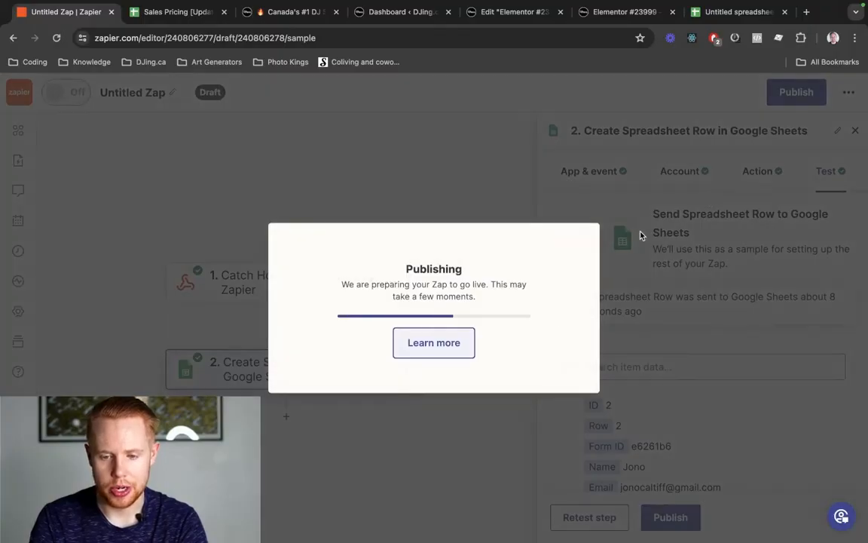
pyautogui.hotkey('ctrl', 'shift', 'Tab')
pyautogui.hotkey('ctrl', 'shift', 'Tab')
pyautogui.click(350, 156)
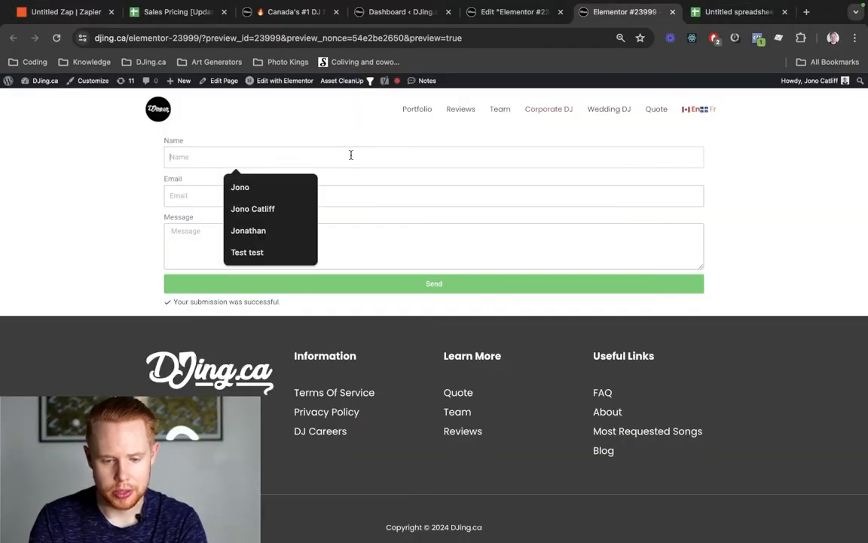
# - Fill in a new name, e-mail address and message Test1234, and submit the form
pyautogui.write('Ge')
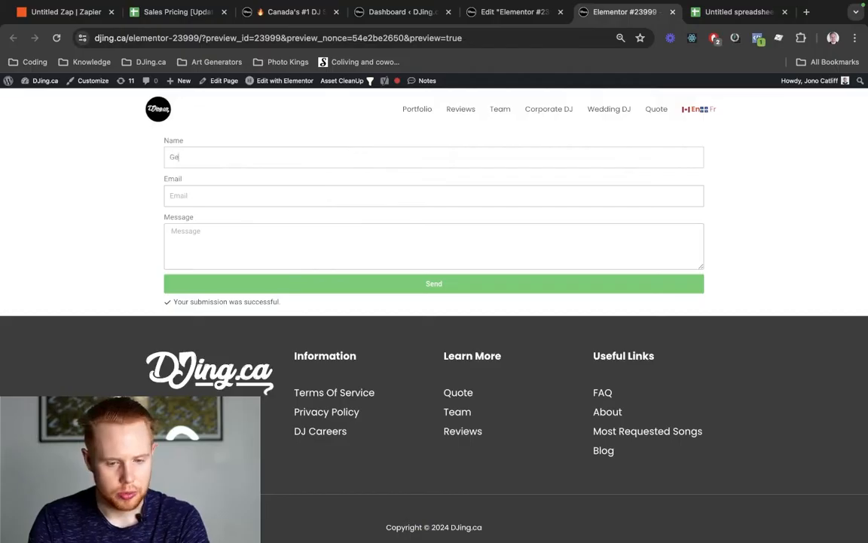
pyautogui.write('orge')
pyautogui.press('Tab')
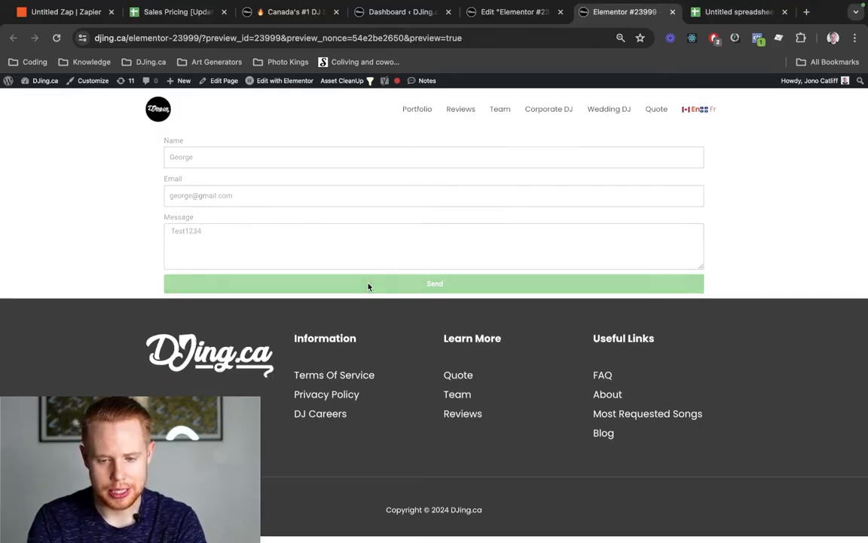
pyautogui.press('super+1')
# - Select row 3 (A3:D3) to inspect the second submission with message Test1234
pyautogui.press('super+6')
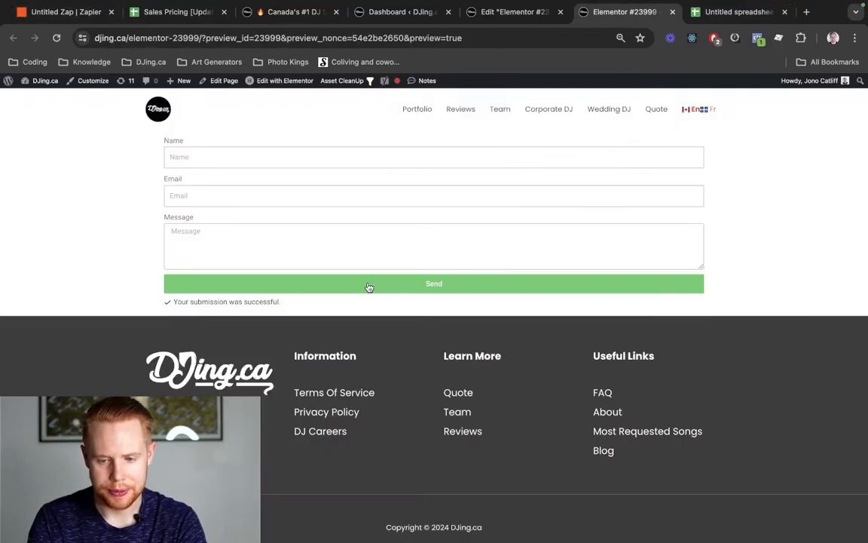
pyautogui.press('super+7')
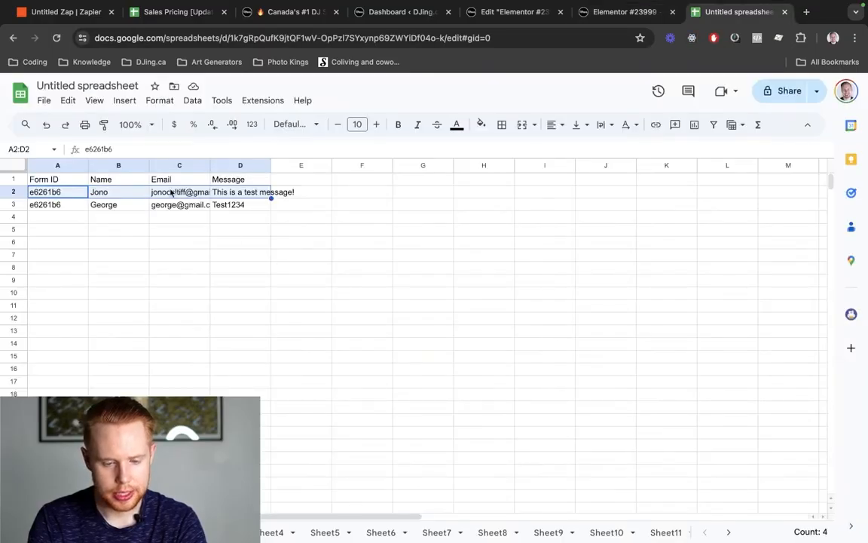
pyautogui.moveTo(52, 208); pyautogui.dragTo(247, 208)
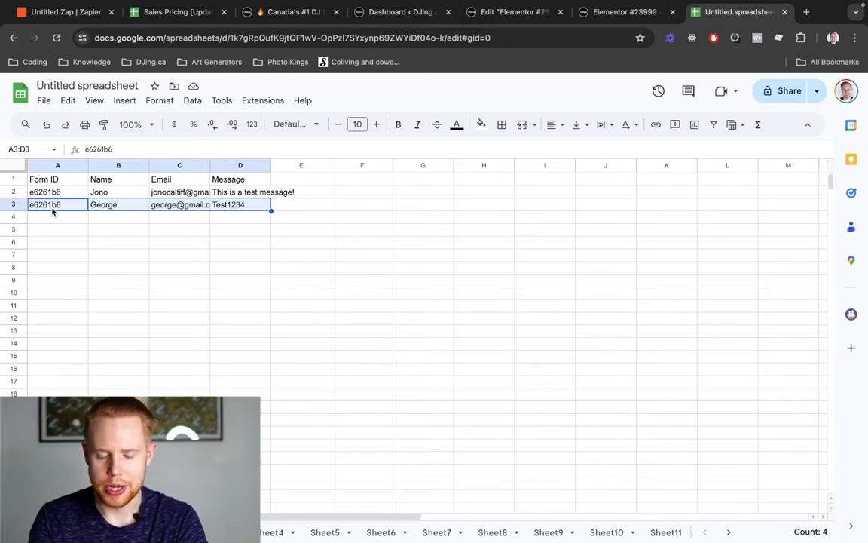
# - Reopen the live zap as a draft and add a Webhooks by Zapier step after Google Sheets
pyautogui.hotkey('ctrl', 'Tab')
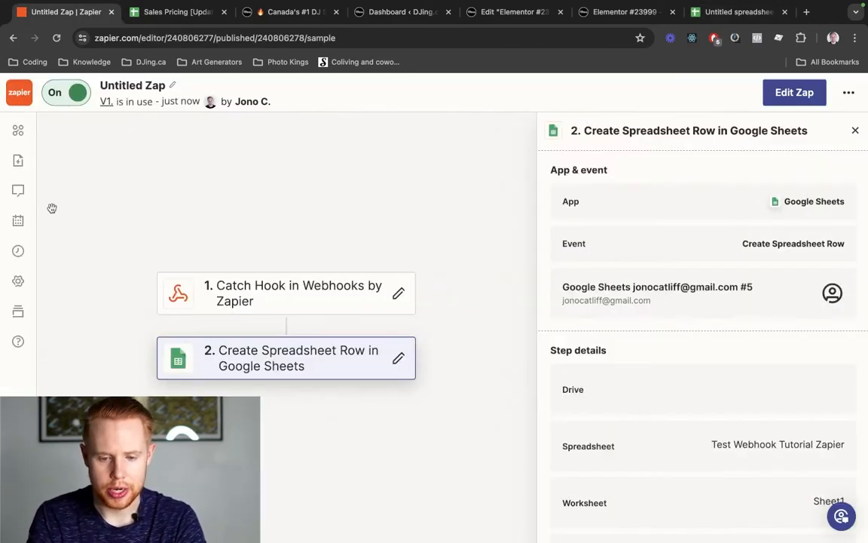
pyautogui.click(857, 131)
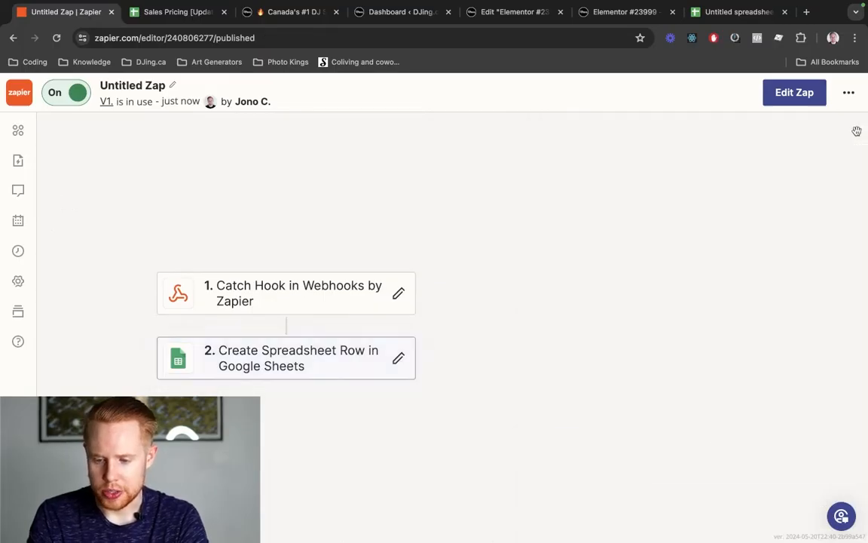
pyautogui.click(804, 103)
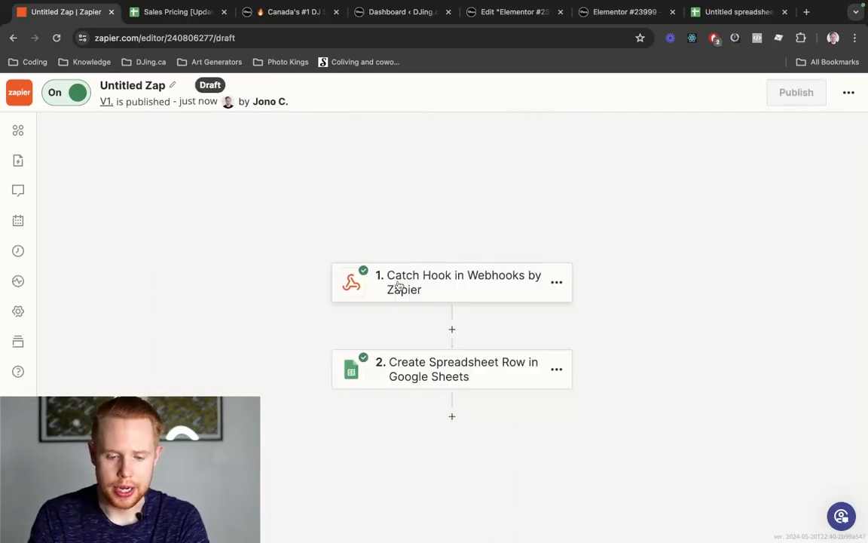
pyautogui.click(451, 294)
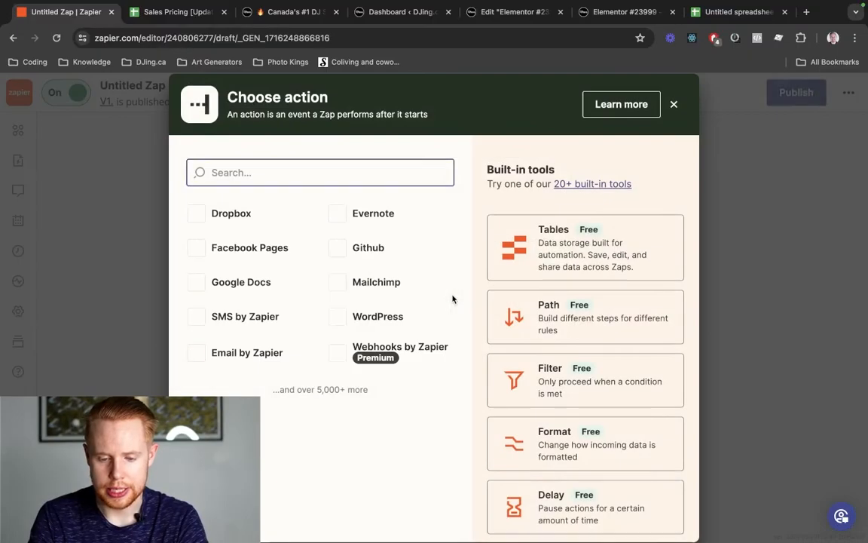
pyautogui.click(296, 173)
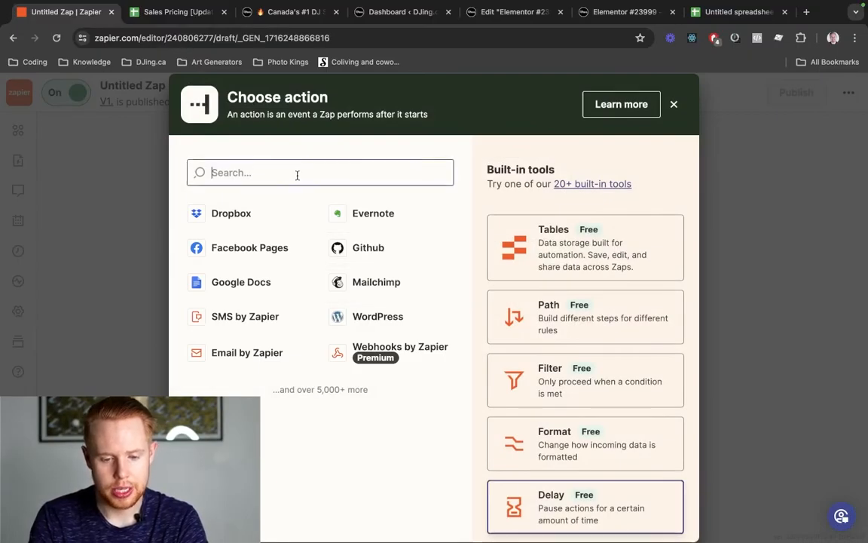
pyautogui.write('webhook')
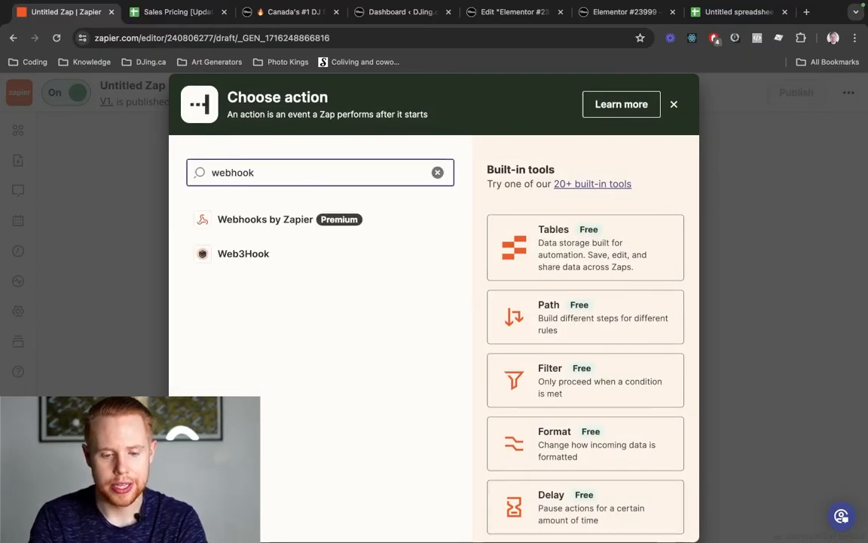
pyautogui.click(296, 219)
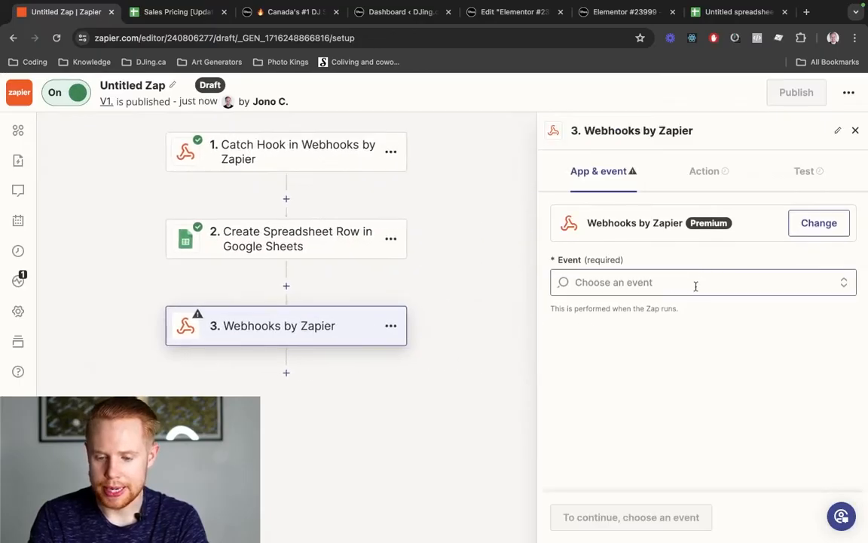
pyautogui.click(696, 283)
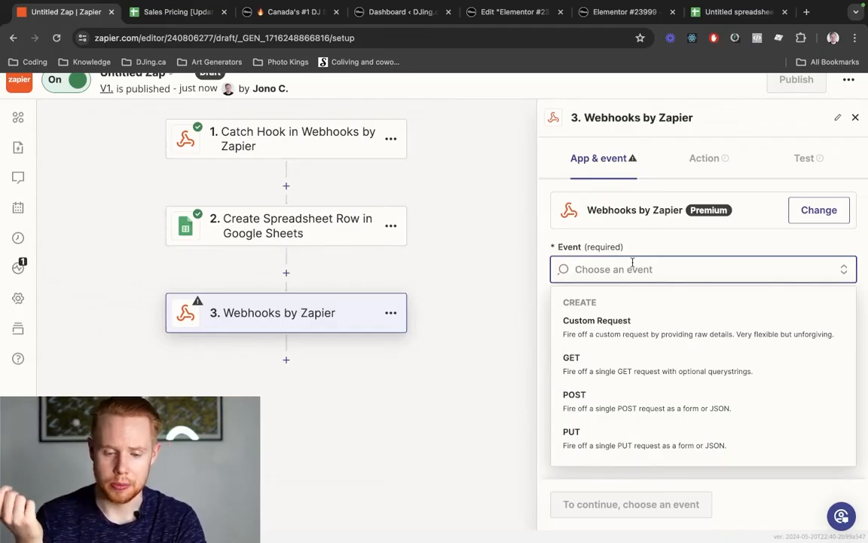
# - Search Google for an 'example get request' sample API
pyautogui.press('super+t')
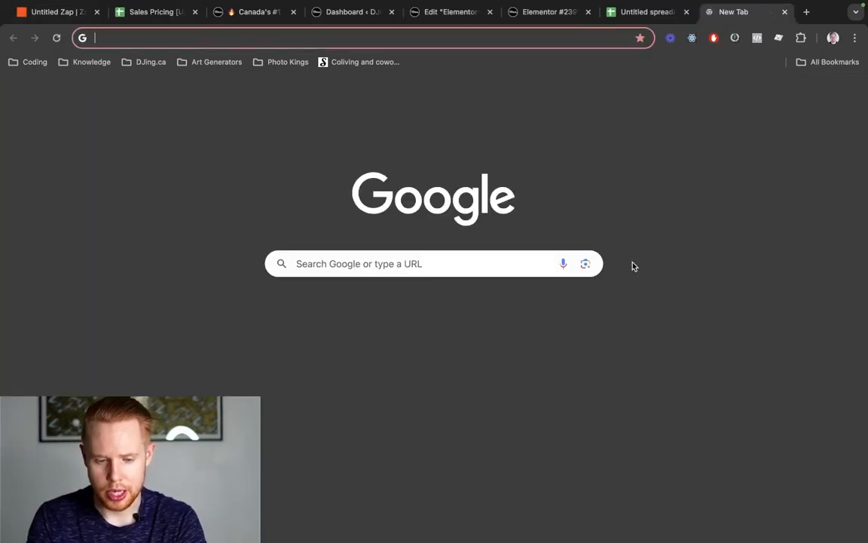
pyautogui.write('example')
pyautogui.write(' get request')
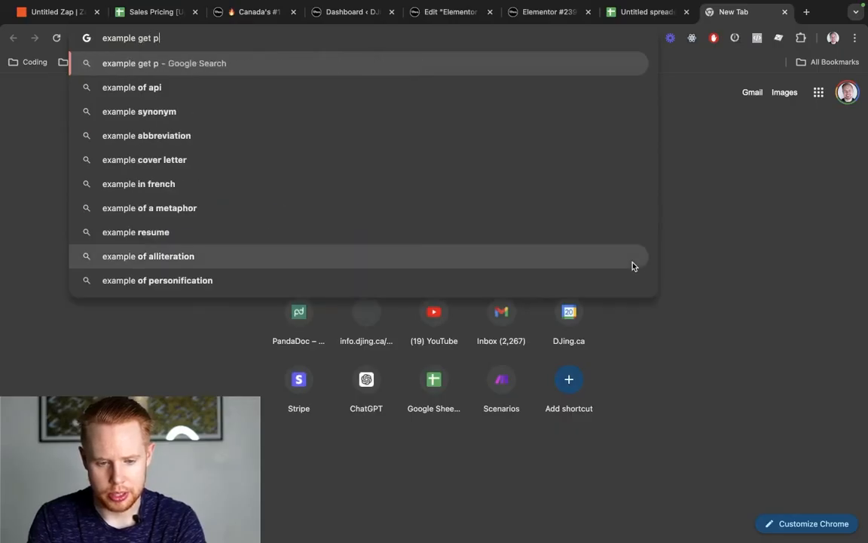
pyautogui.press('Return')
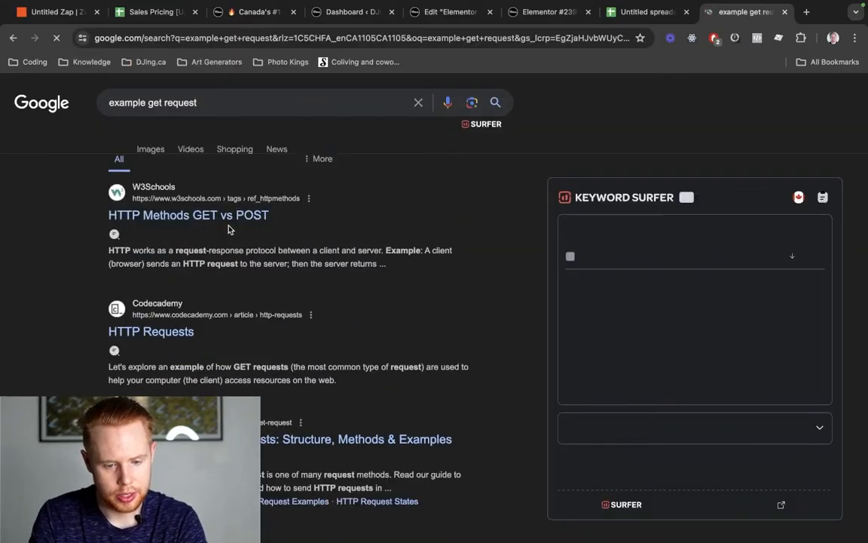
pyautogui.press('super+w')
pyautogui.press('super+t')
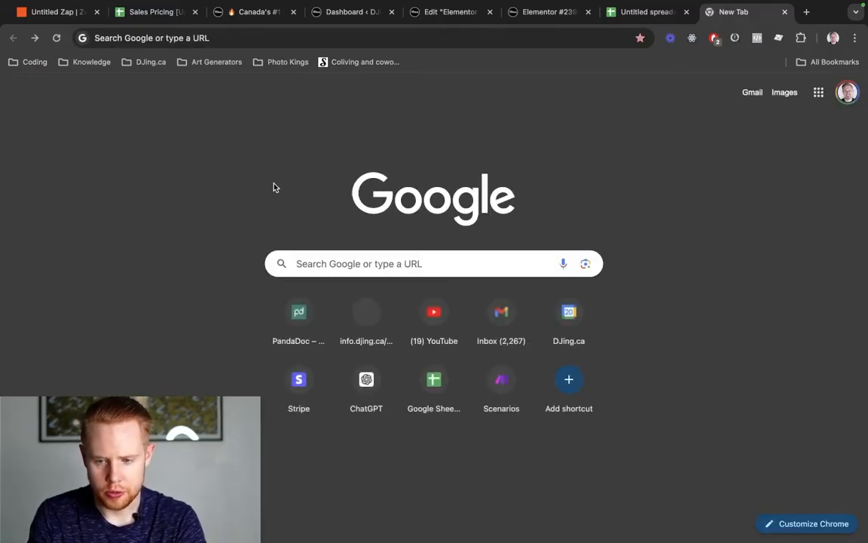
pyautogui.press('super+]')
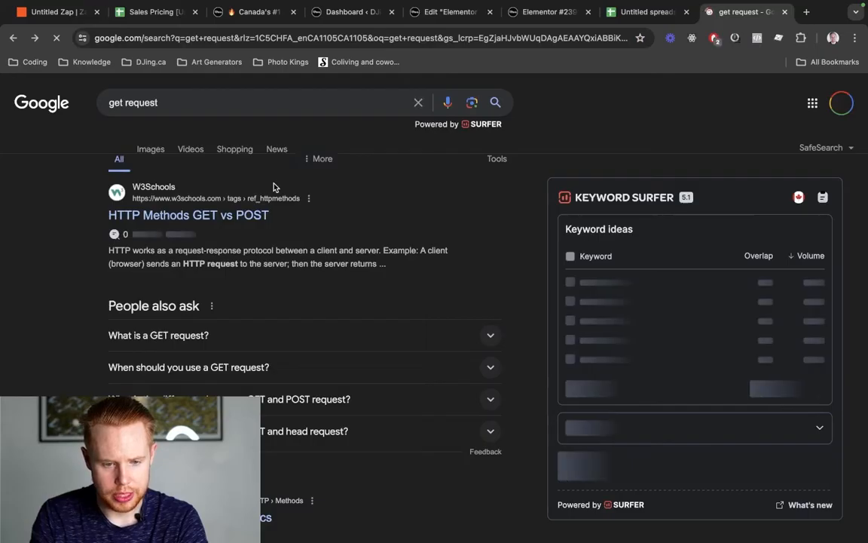
pyautogui.press('super+]')
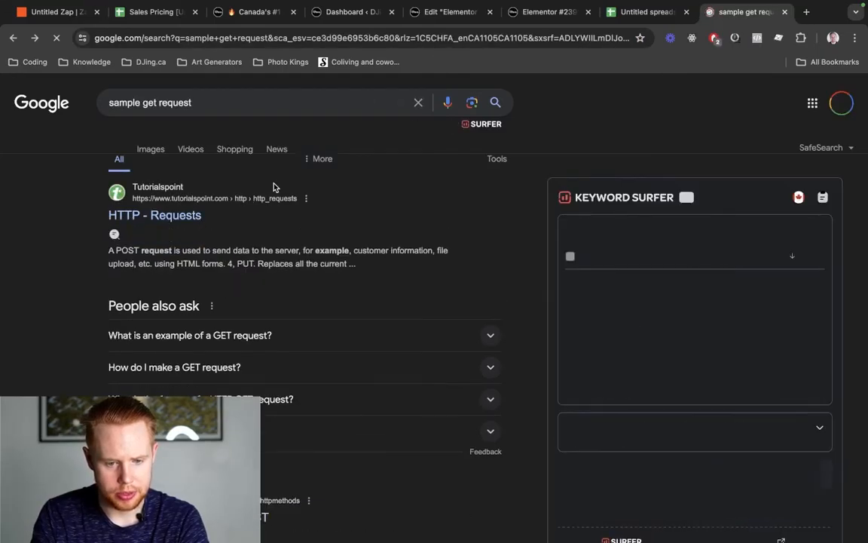
pyautogui.press('super+]')
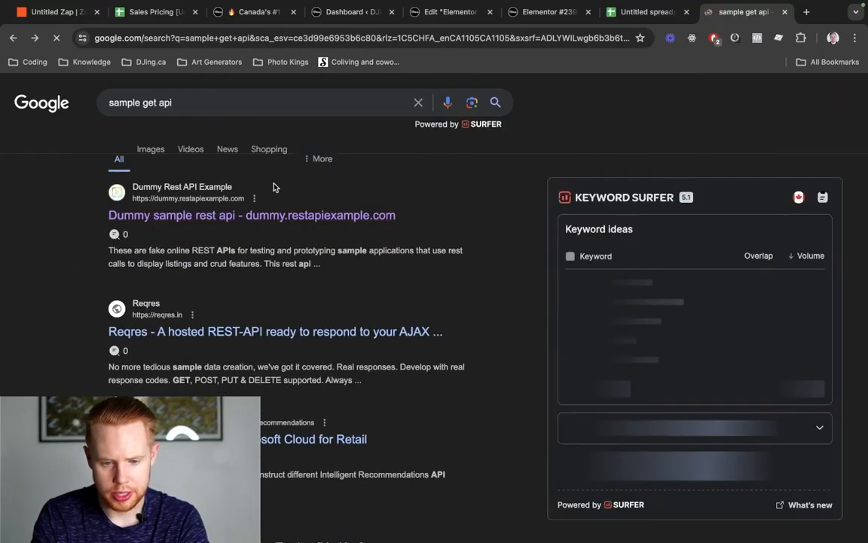
# - Open dummy.restapiexample.com and copy the /employees route URL
pyautogui.click(238, 217)
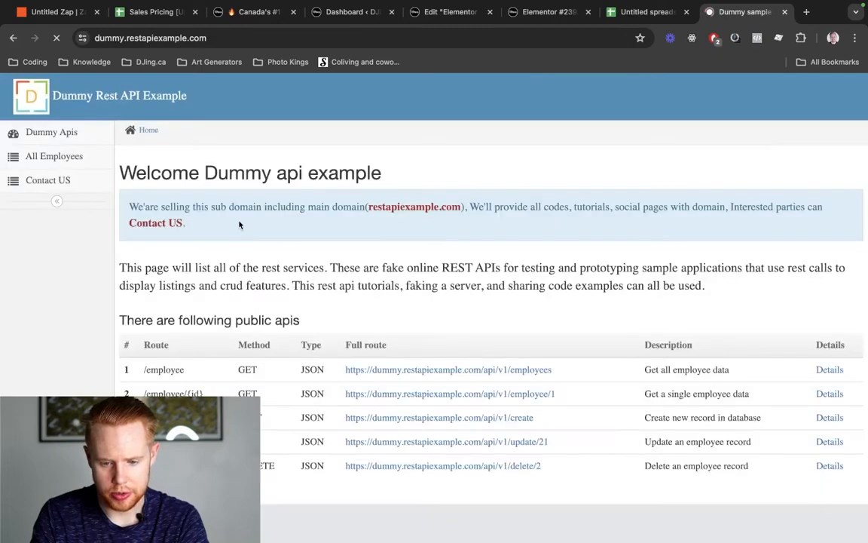
pyautogui.moveTo(574, 371); pyautogui.dragTo(343, 369)
pyautogui.press('super+c')
pyautogui.hotkey('ctrl', 'Tab')
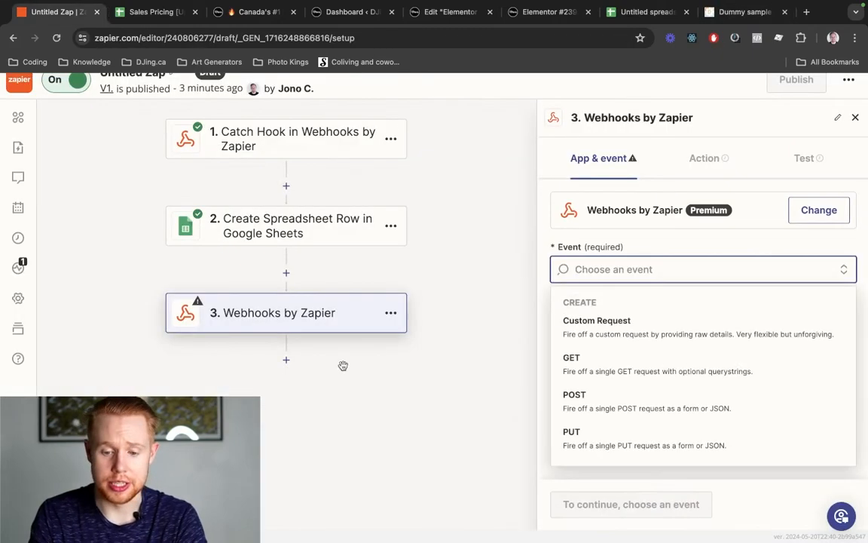
# - Clear the mistakenly pasted URL and choose GET as the Webhooks event
pyautogui.press('super+v')
pyautogui.press('super+a')
pyautogui.press('BackSpace')
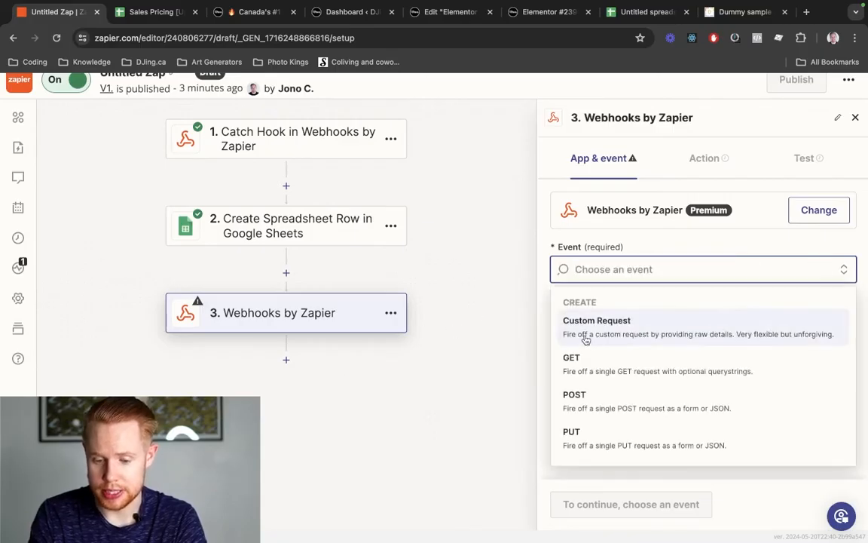
pyautogui.click(604, 371)
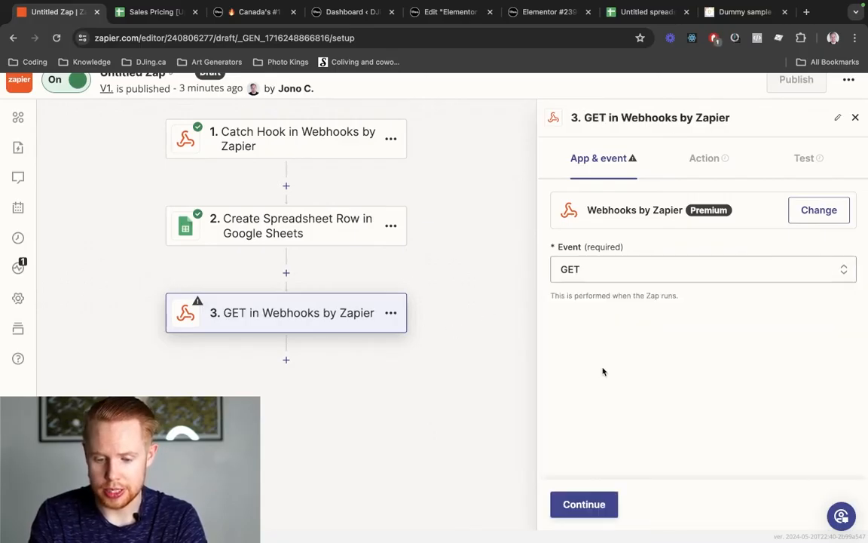
pyautogui.click(575, 503)
# - Paste the dummy API /employees URL as the GET request URL
pyautogui.click(634, 250)
pyautogui.press('super+v')
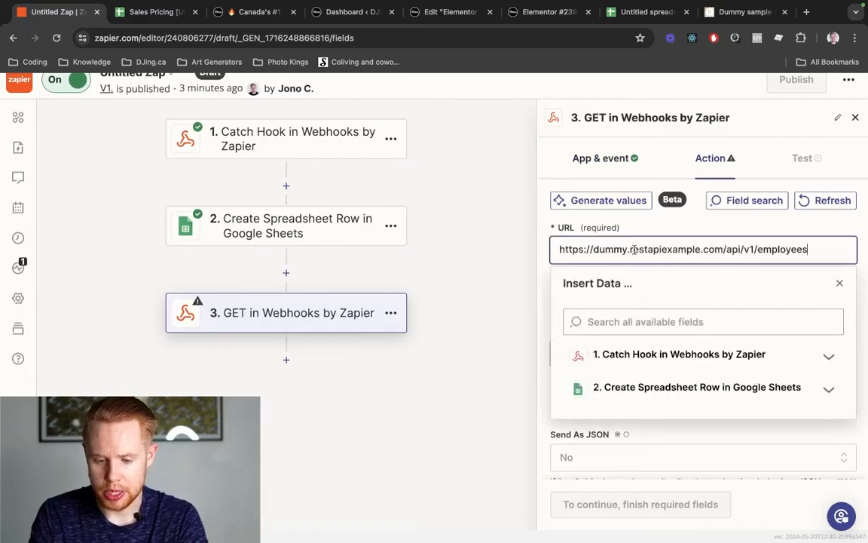
pyautogui.click(656, 226)
pyautogui.scroll(-3, 603, 422)
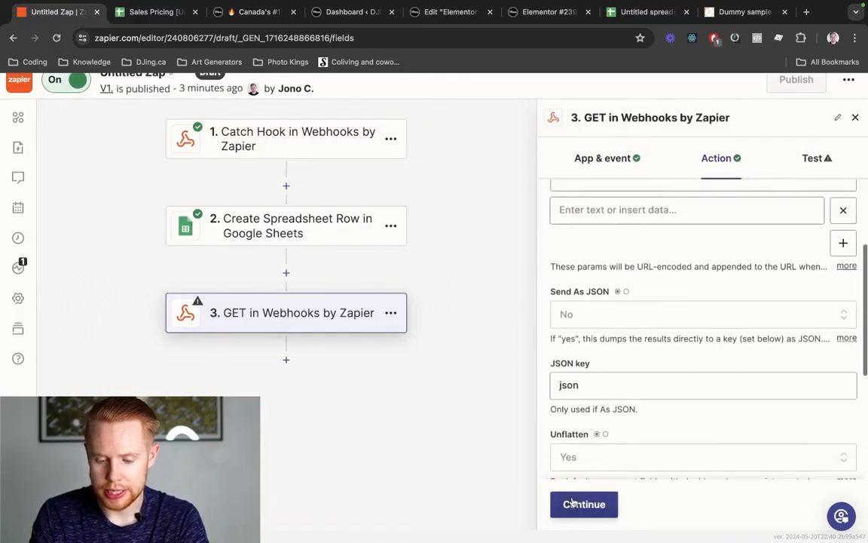
pyautogui.click(581, 505)
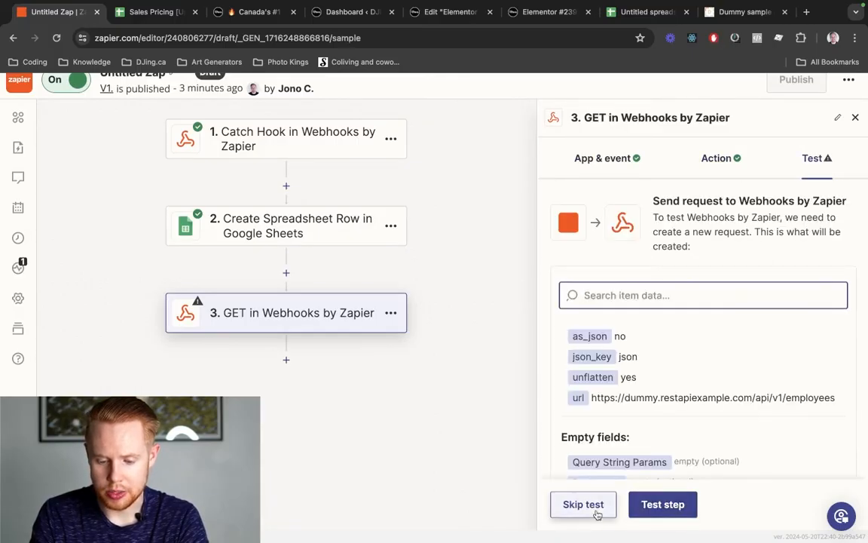
# - Test the GET step and review the returned employee records
pyautogui.click(660, 505)
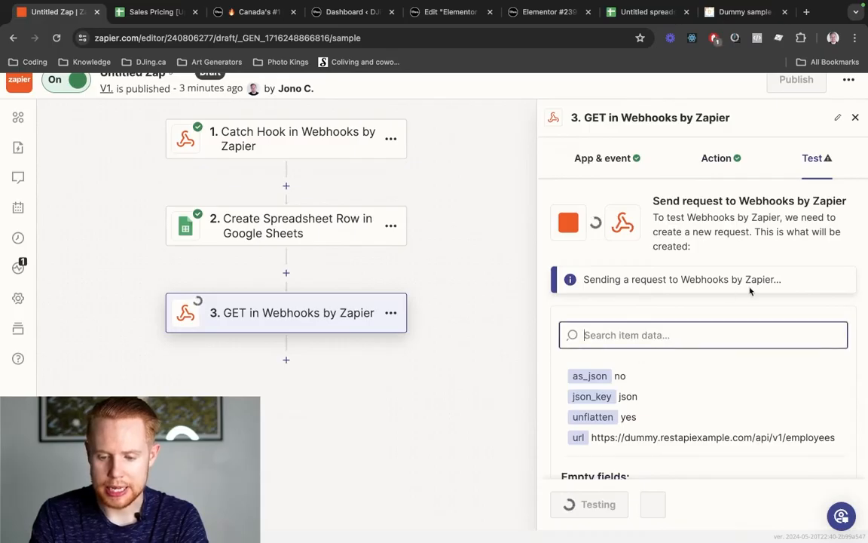
pyautogui.scroll(-5, 723, 326)
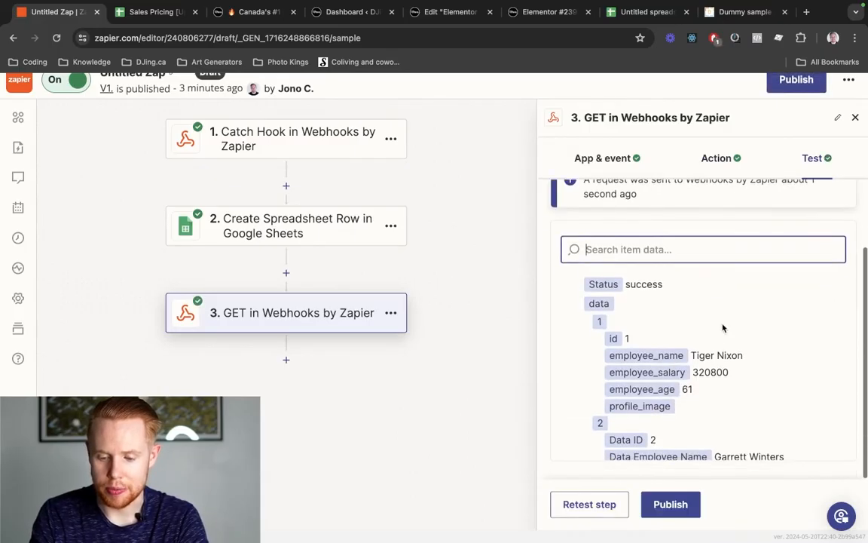
pyautogui.scroll(-2, 705, 381)
pyautogui.scroll(3, 705, 380)
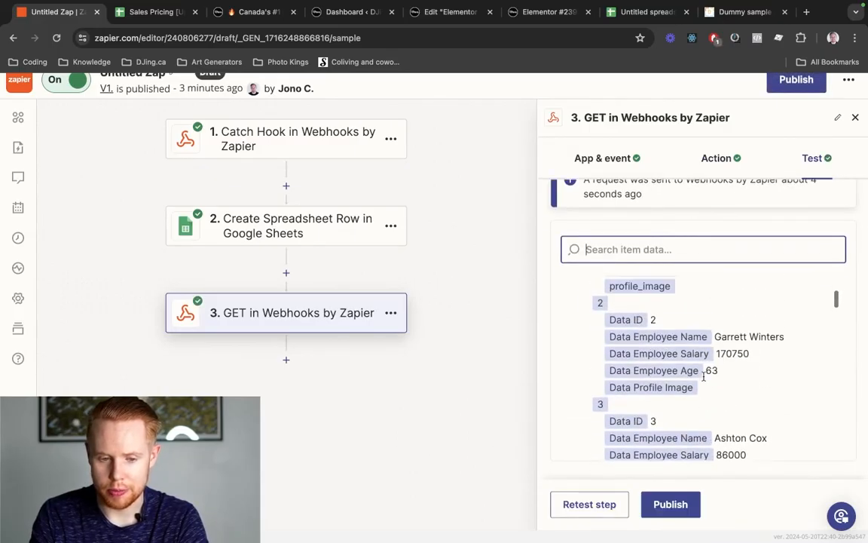
pyautogui.hotkey('ctrl', 'shift', 'Tab')
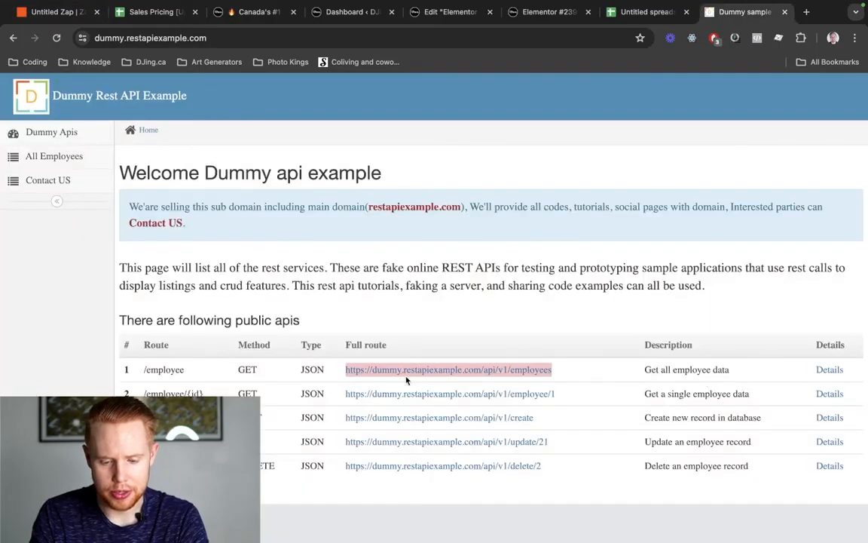
# - Review the /employees route in the Dummy Rest API Example table
pyautogui.scroll(5, 405, 379)
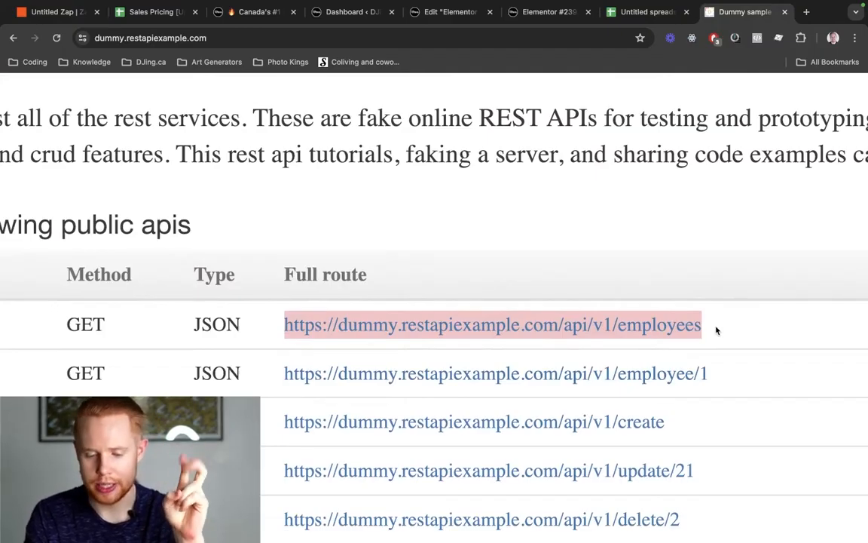
pyautogui.click(238, 326)
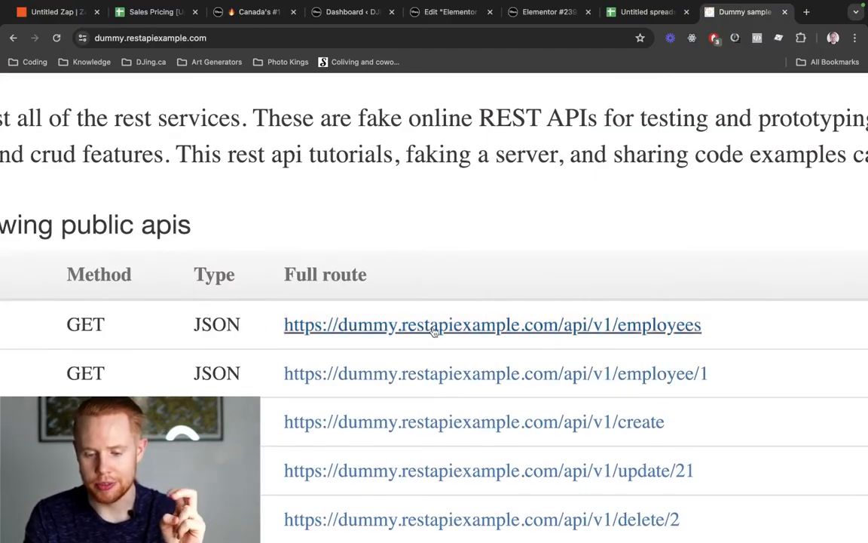
pyautogui.hotkey('ctrl', 'Tab')
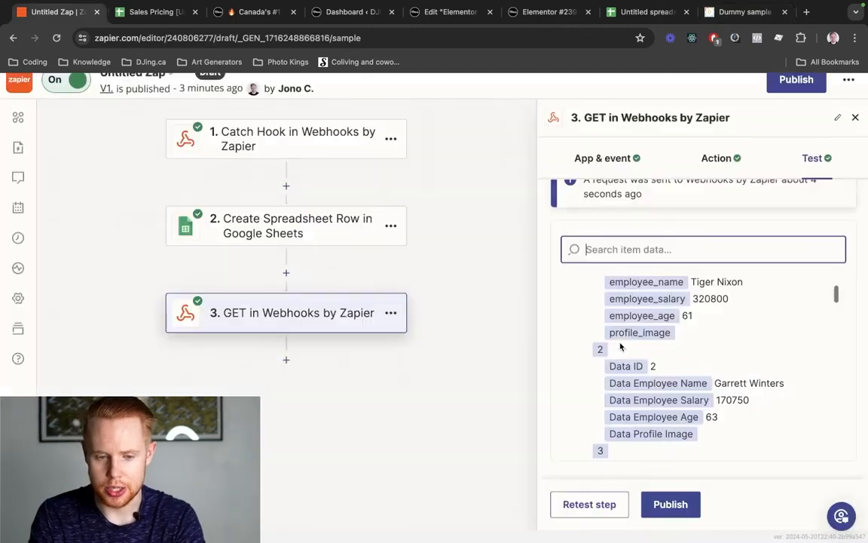
# - Inspect the first employee's name, salary and age in the test response
pyautogui.scroll(2, 713, 348)
pyautogui.scroll(-1, 712, 349)
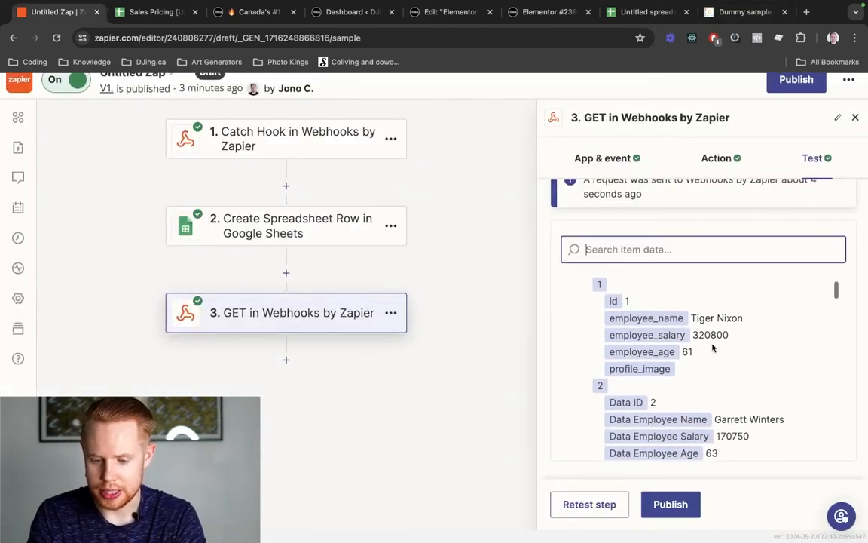
pyautogui.moveTo(691, 319); pyautogui.dragTo(750, 319)
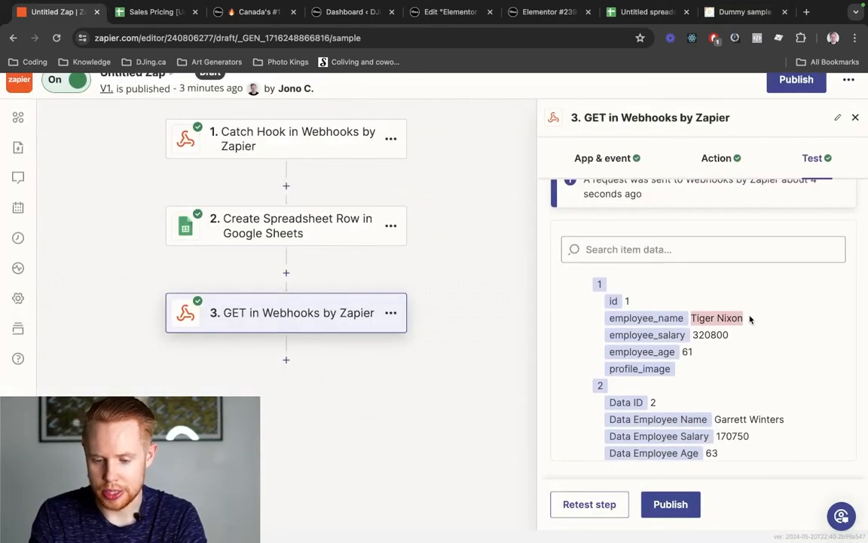
pyautogui.moveTo(692, 335); pyautogui.dragTo(729, 335)
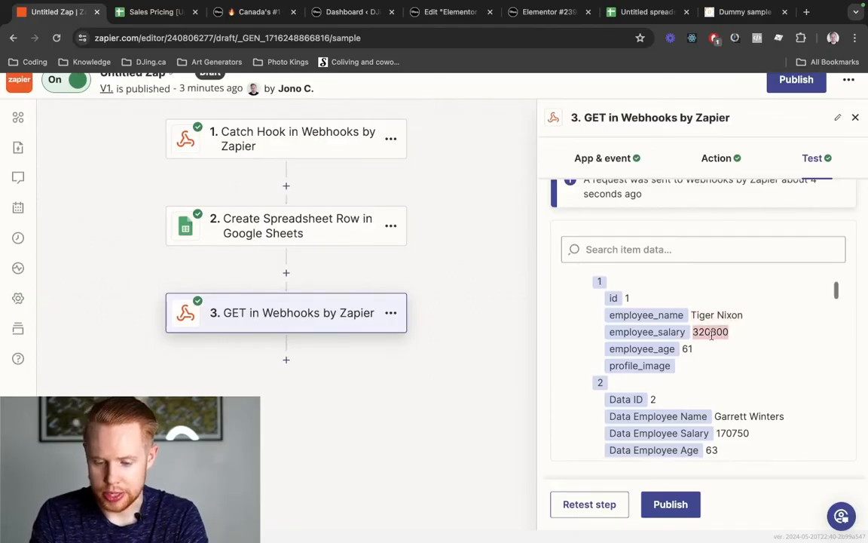
pyautogui.scroll(-1, 723, 337)
pyautogui.doubleClick(686, 337)
# - Return to step 3's App & event settings and expand the Event list
pyautogui.scroll(-5, 687, 336)
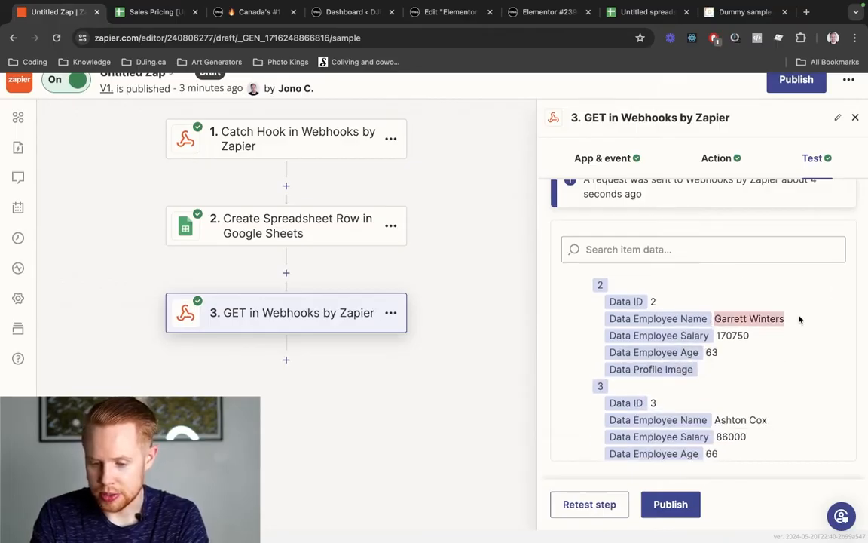
pyautogui.scroll(6, 716, 347)
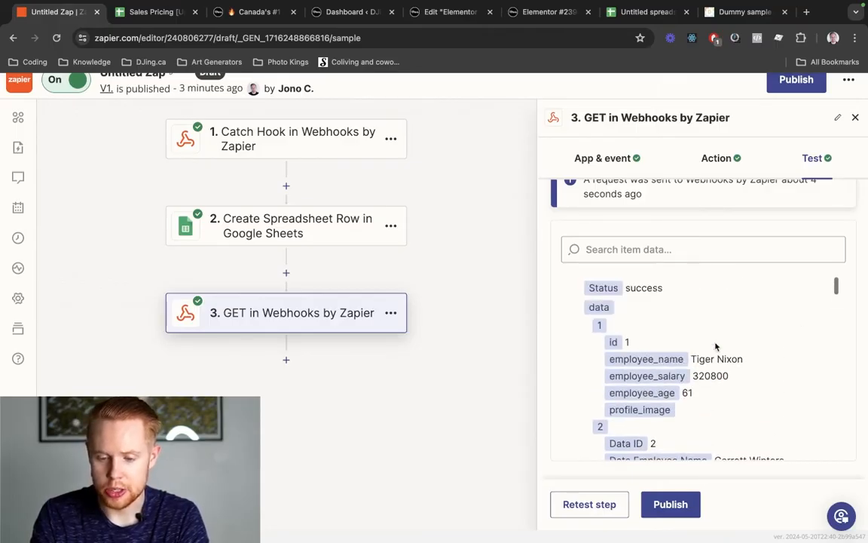
pyautogui.scroll(3, 771, 269)
pyautogui.click(614, 167)
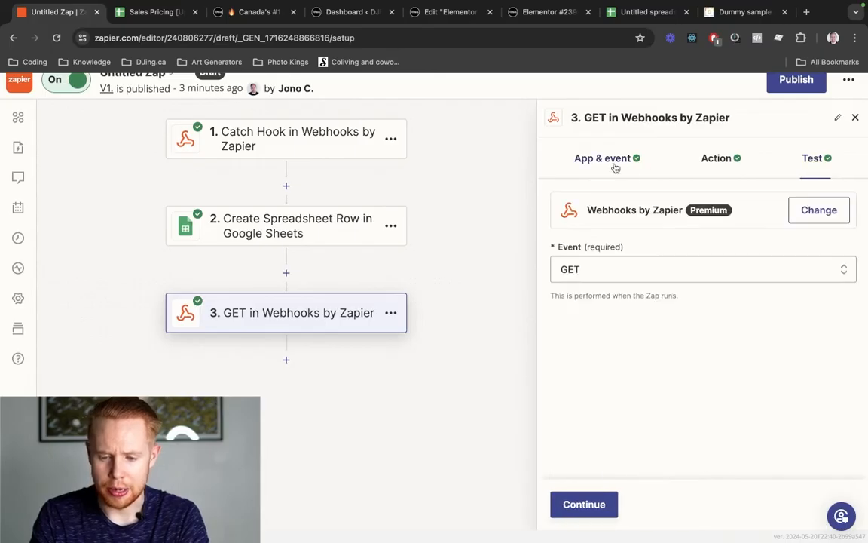
pyautogui.click(627, 273)
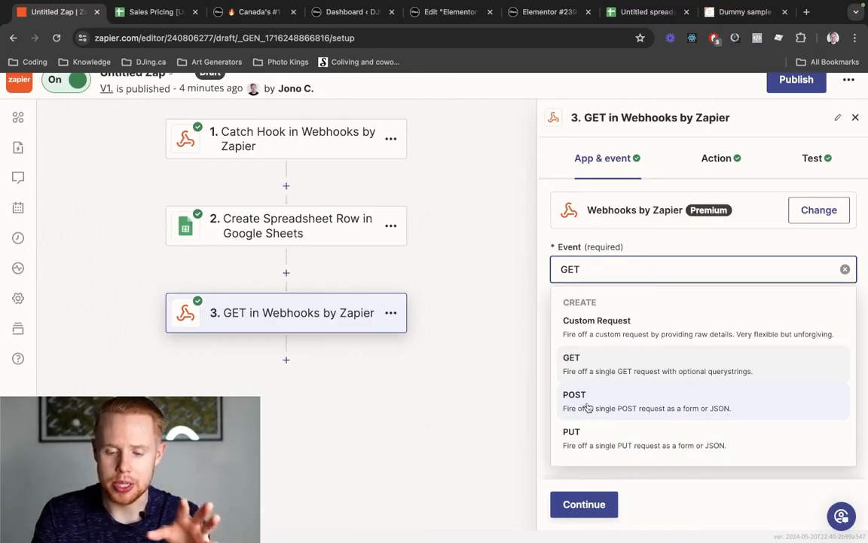
# - Switch step 3's Webhooks event from GET to POST and continue to its action settings
pyautogui.click(587, 407)
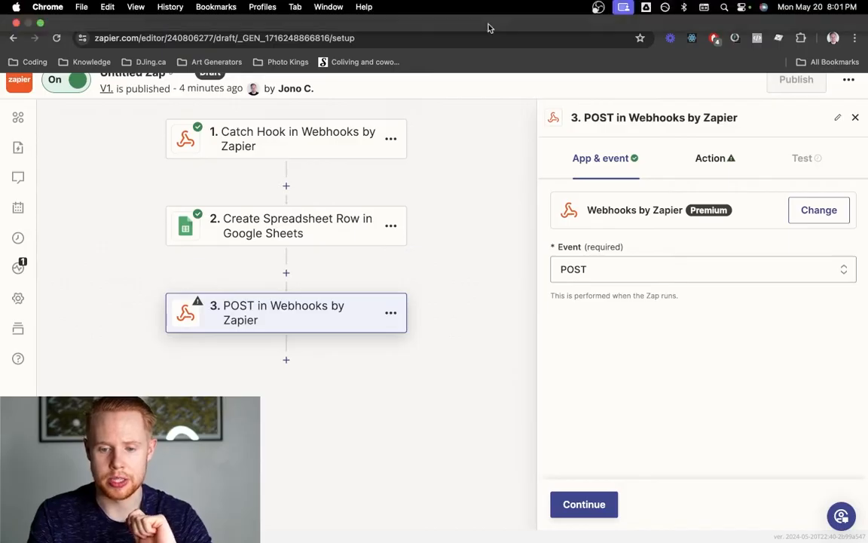
pyautogui.hotkey('ctrl', 'shift', 'Tab')
pyautogui.click(546, 13)
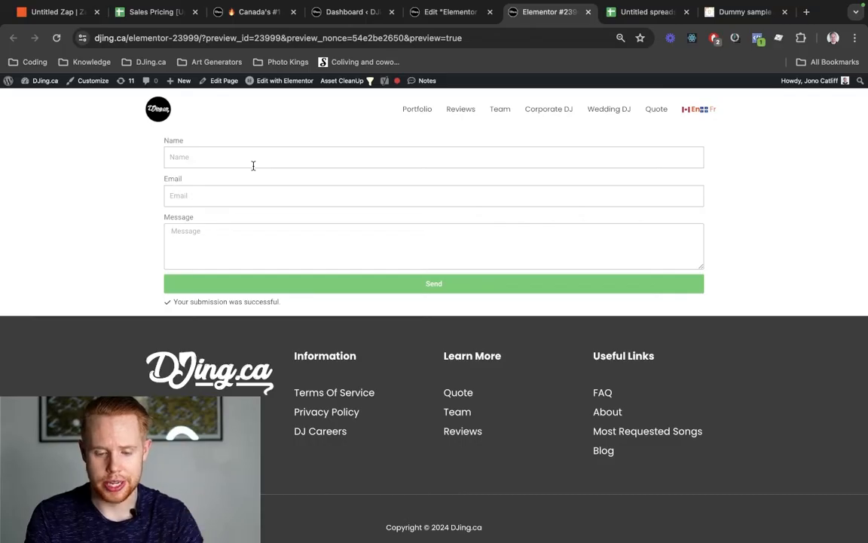
pyautogui.hotkey('ctrl', 'Tab')
pyautogui.hotkey('ctrl', 'Tab')
pyautogui.hotkey('ctrl', 'Tab')
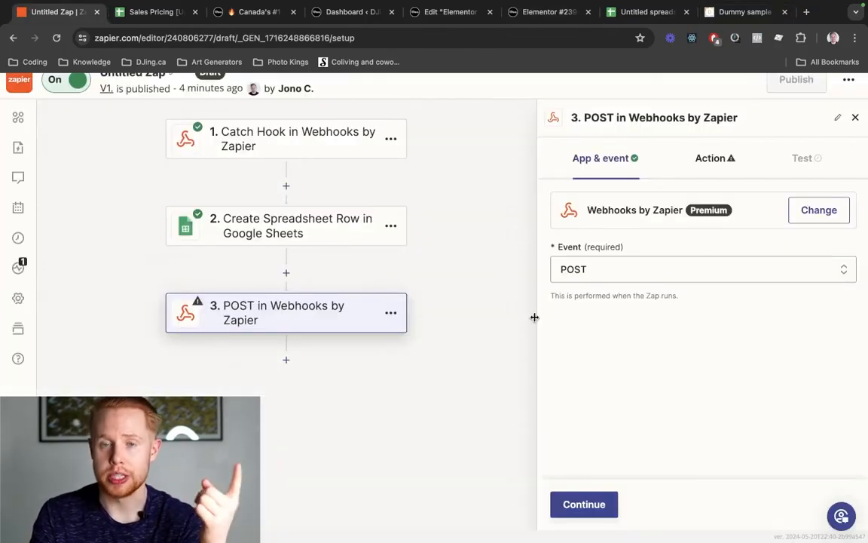
pyautogui.click(593, 510)
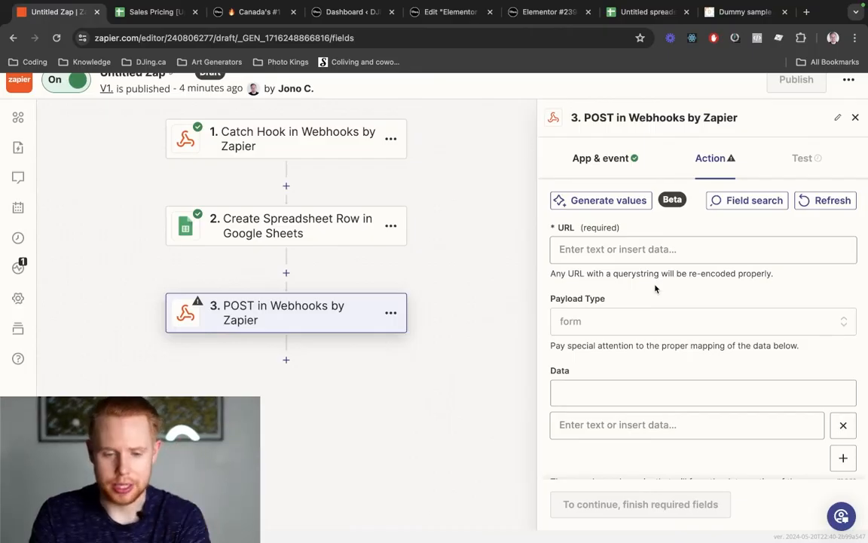
# - Load the app.djing.ca contacts page in a new tab placed beside Untitled Zap
pyautogui.click(361, 11)
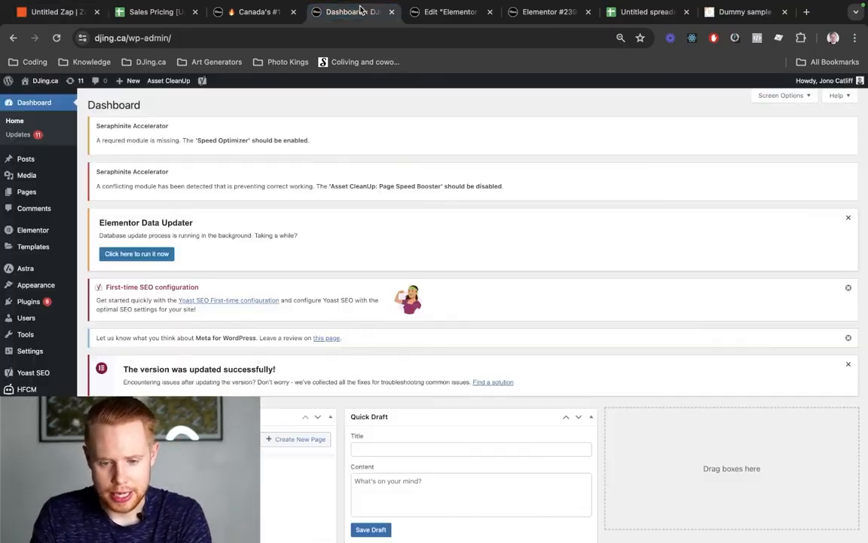
pyautogui.hotkey('ctrl', 'Tab')
pyautogui.hotkey('ctrl', 'Tab')
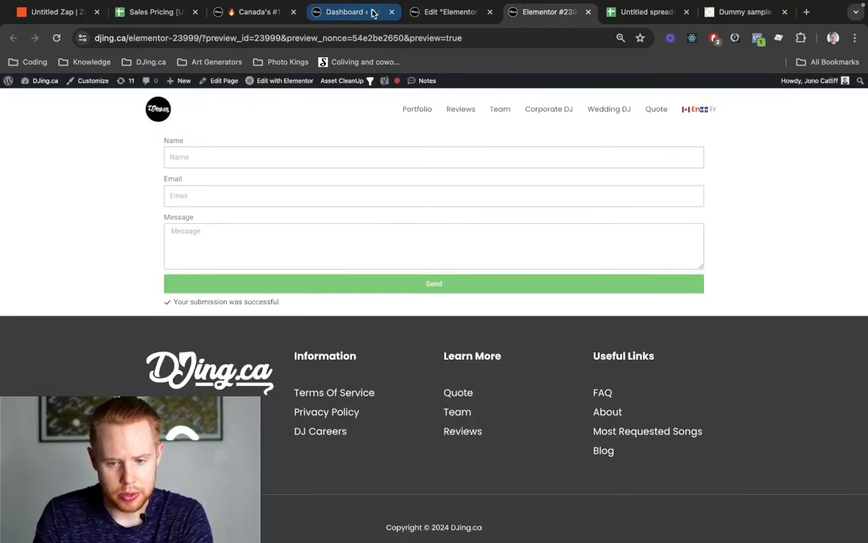
pyautogui.hotkey('ctrl', 'shift', 'Tab')
pyautogui.click(372, 12)
pyautogui.hotkey('ctrl', 't')
pyautogui.write('app.djing.ca')
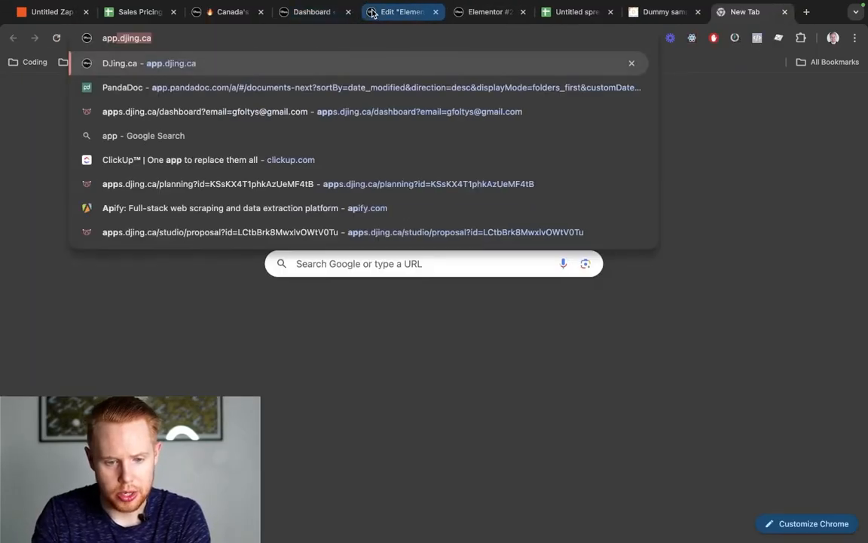
pyautogui.press('Down')
pyautogui.press('Down')
pyautogui.press('Down')
pyautogui.press('Down')
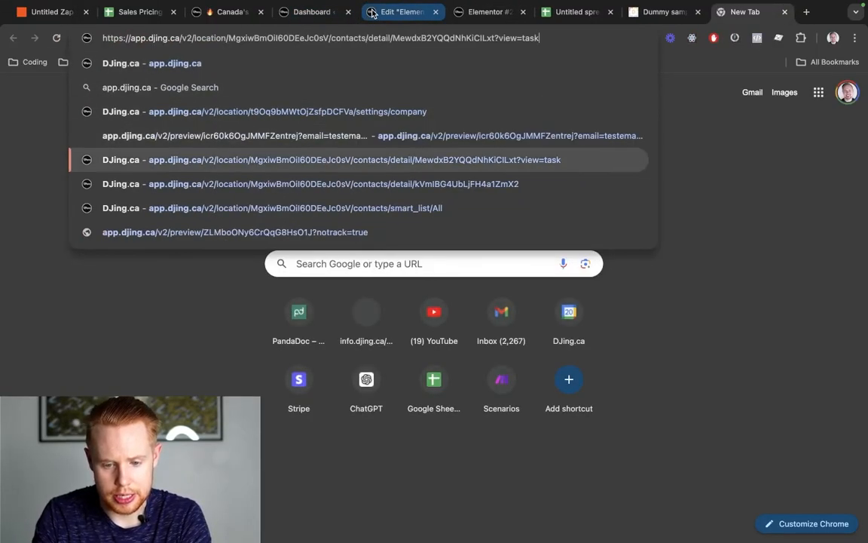
pyautogui.press('Return')
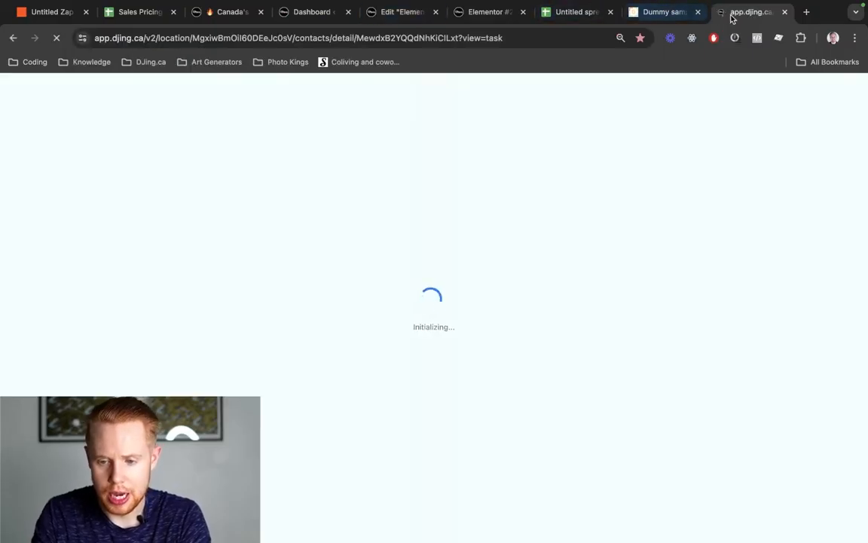
pyautogui.moveTo(730, 13); pyautogui.dragTo(117, 28)
pyautogui.hotkey('ctrl', 'shift', 'Tab')
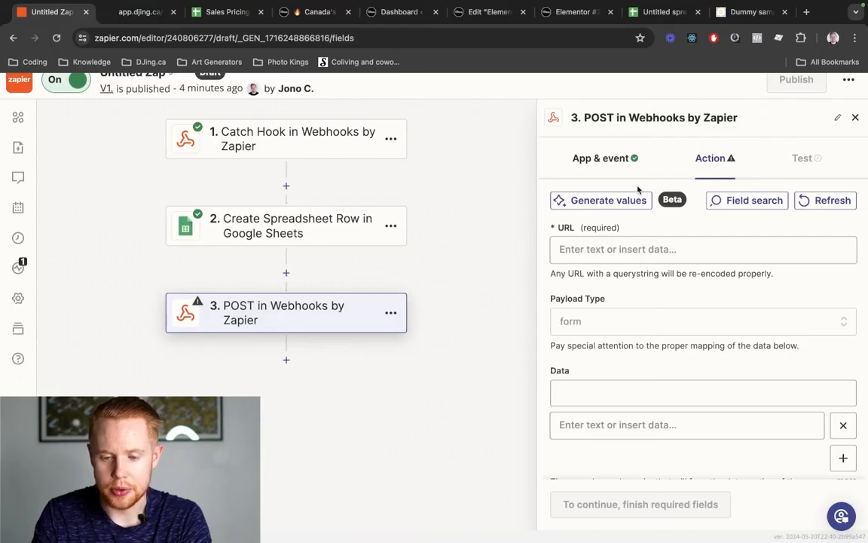
pyautogui.hotkey('ctrl', 'Tab')
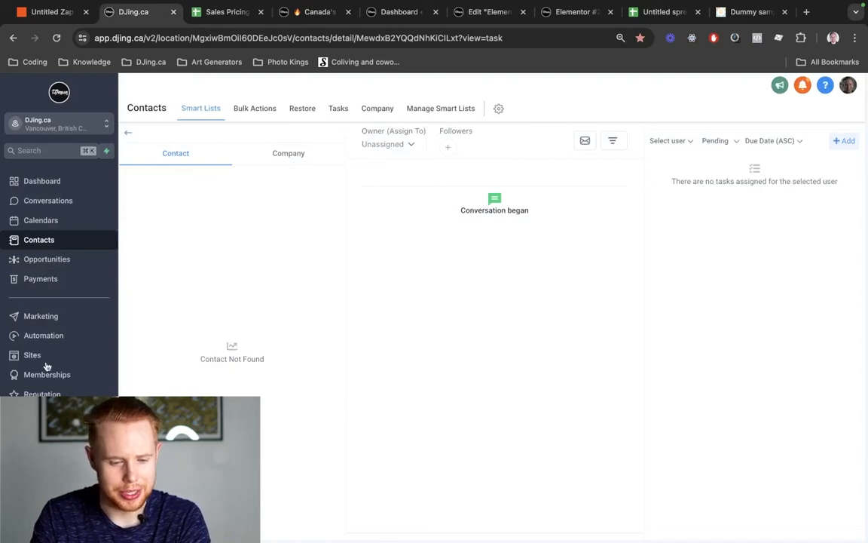
# - Create a new GoHighLevel workflow from scratch under Automation
pyautogui.click(49, 339)
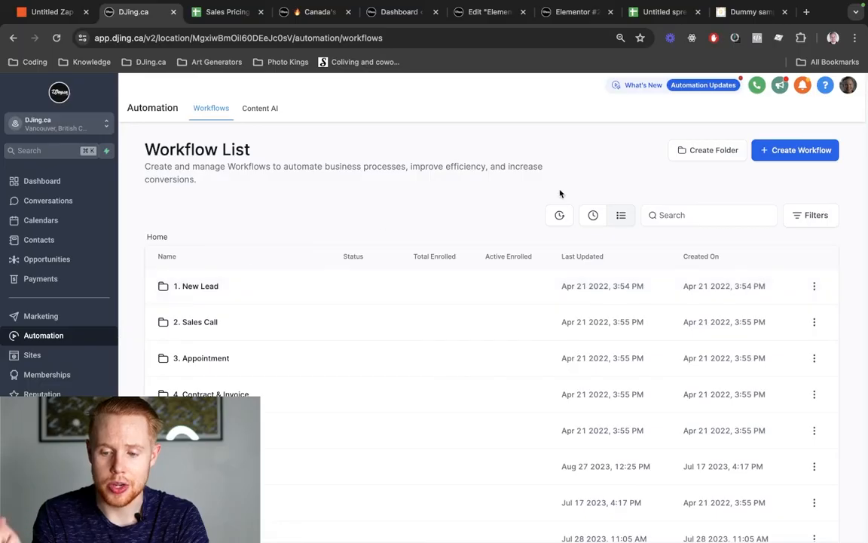
pyautogui.click(778, 153)
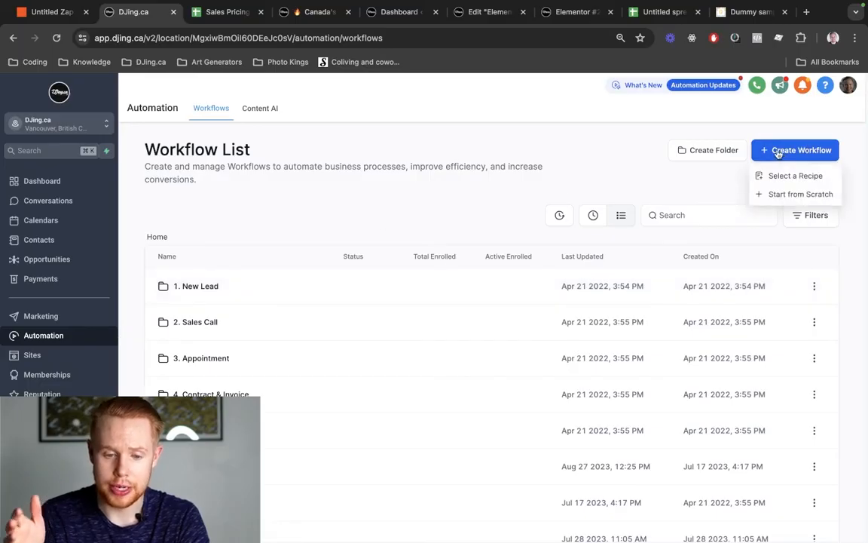
pyautogui.click(770, 196)
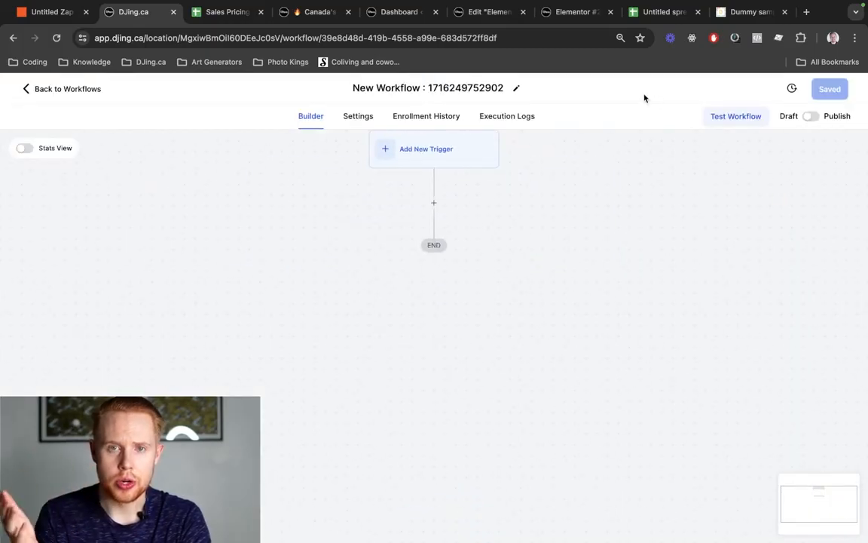
# - Add an Inbound Webhook trigger and copy its generated webhook URL
pyautogui.click(435, 152)
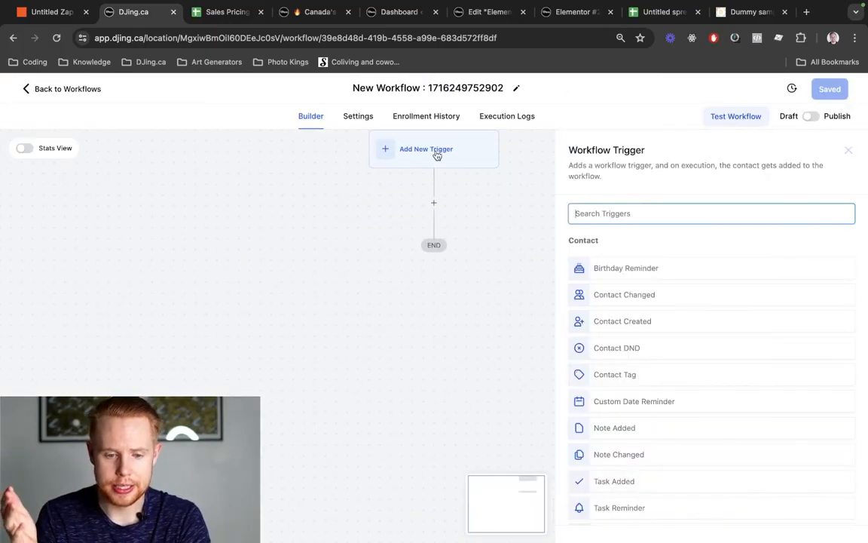
pyautogui.write('webh')
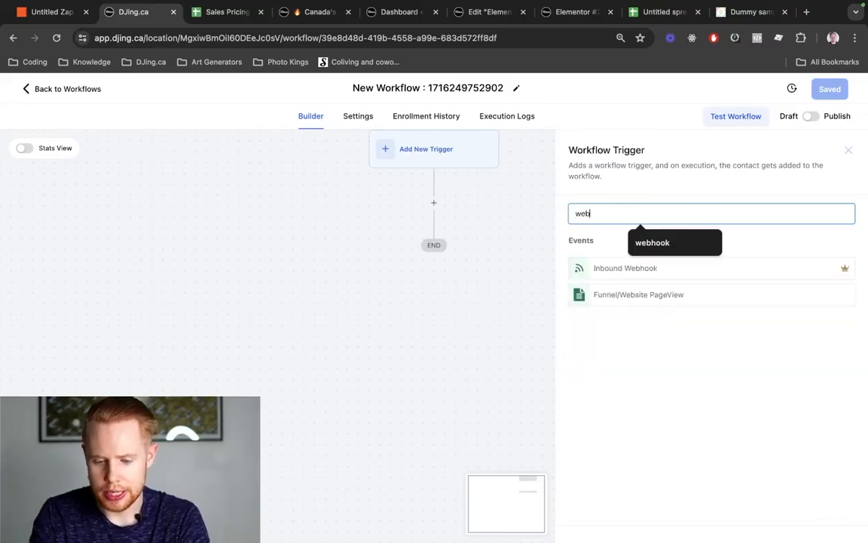
pyautogui.click(652, 271)
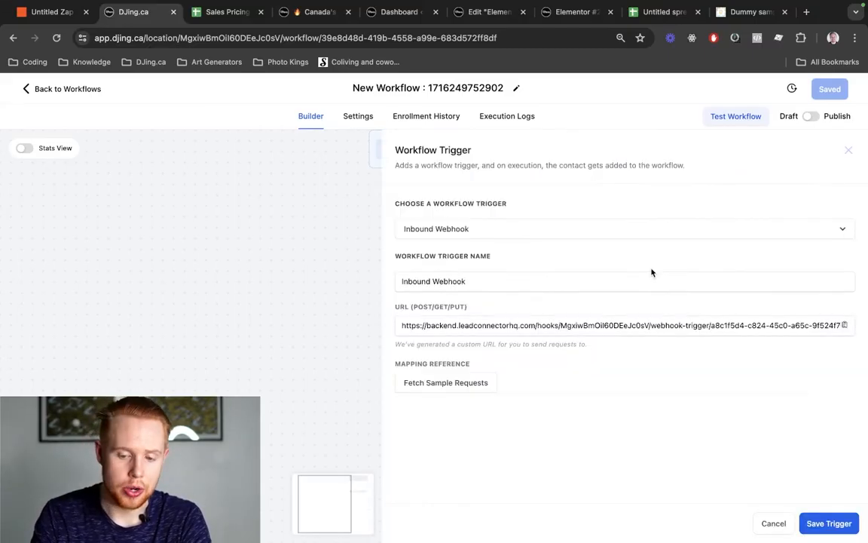
pyautogui.doubleClick(555, 325)
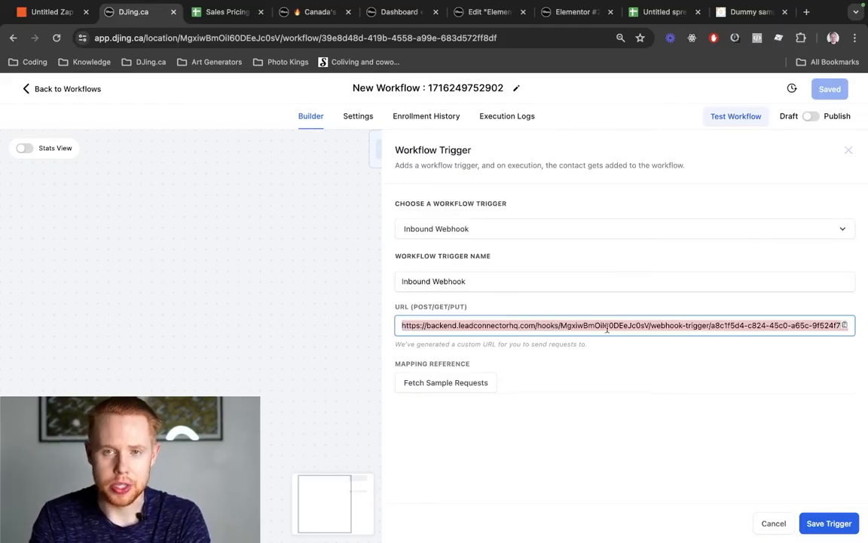
pyautogui.hotkey('ctrl', 'shift', 'Tab')
# - Paste the GoHighLevel webhook URL into the POST URL field, leaving payload type as form
pyautogui.click(612, 259)
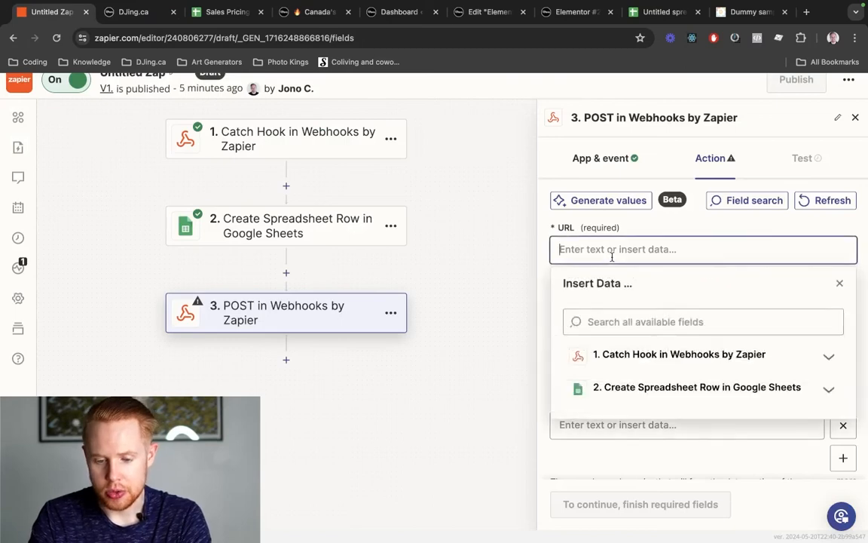
pyautogui.click(632, 227)
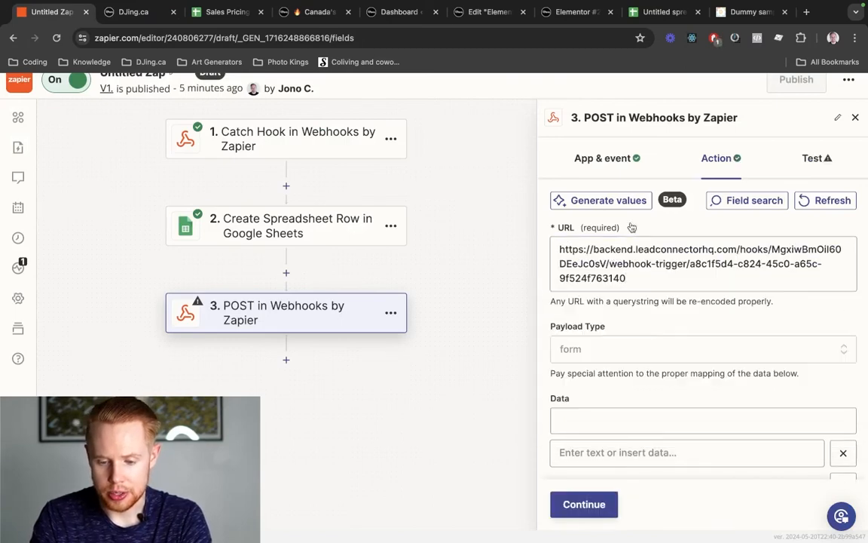
pyautogui.scroll(-1, 611, 279)
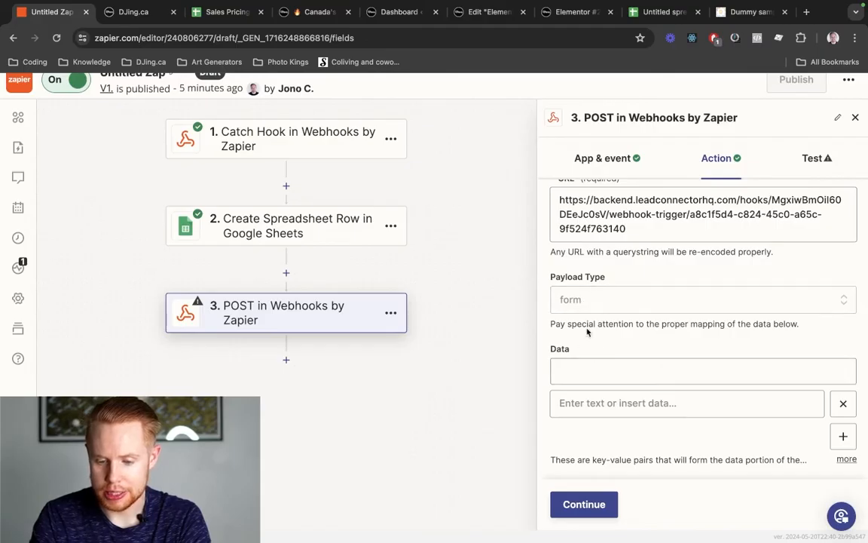
pyautogui.click(596, 300)
pyautogui.scroll(-4, 663, 350)
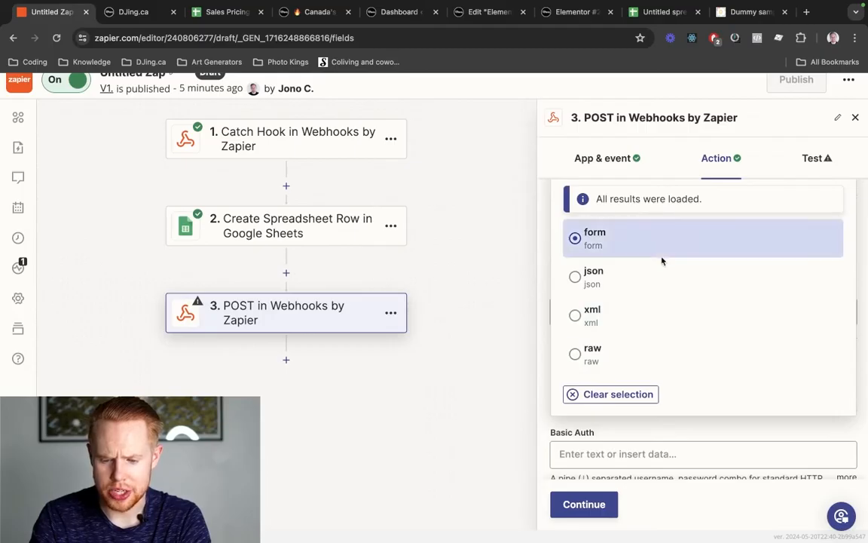
pyautogui.scroll(1, 661, 260)
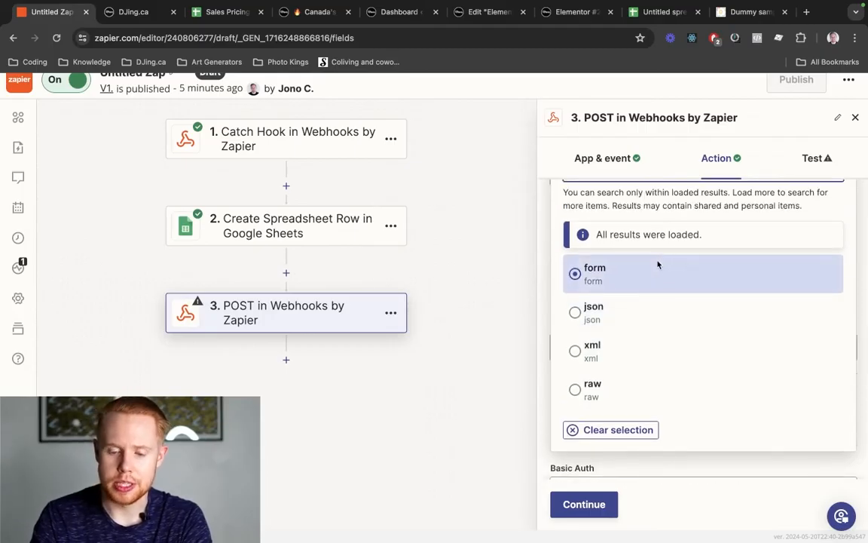
pyautogui.scroll(5, 662, 268)
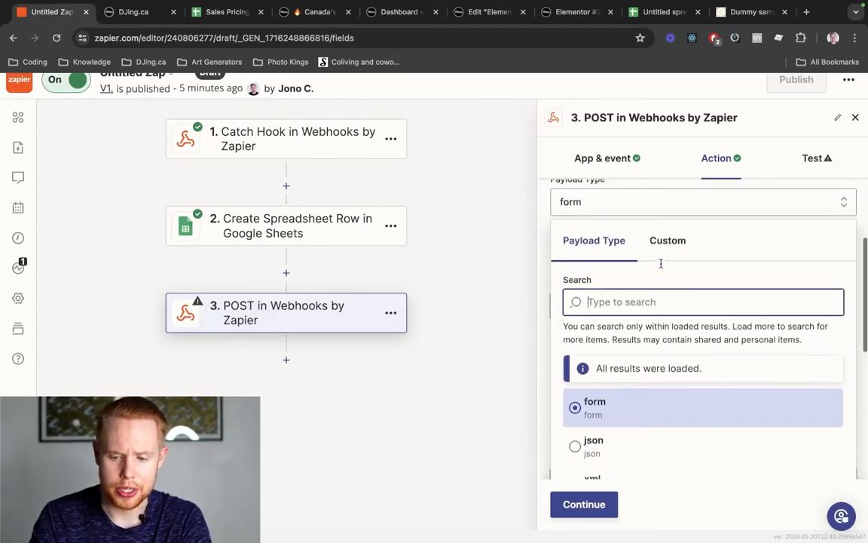
pyautogui.click(671, 250)
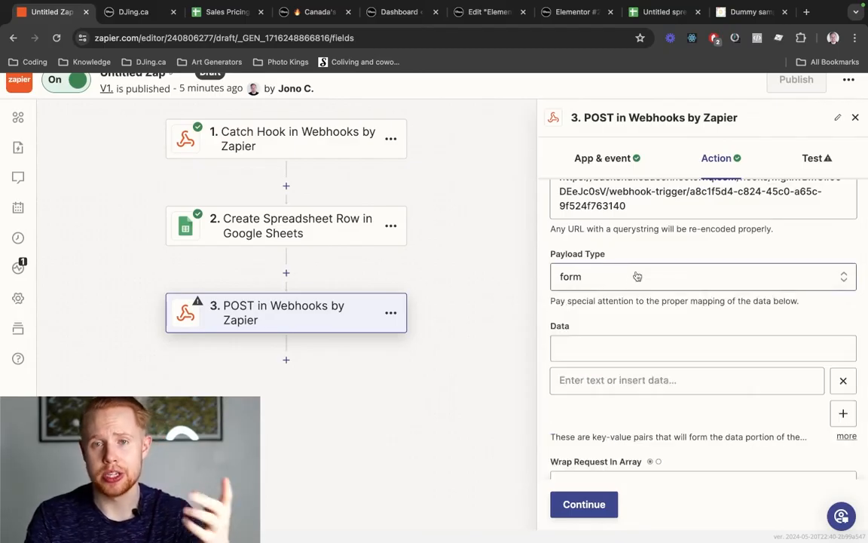
pyautogui.scroll(-1, 640, 310)
# - Enter name and email as POST data keys and start a third 'message' key
pyautogui.scroll(-2, 640, 309)
pyautogui.click(614, 289)
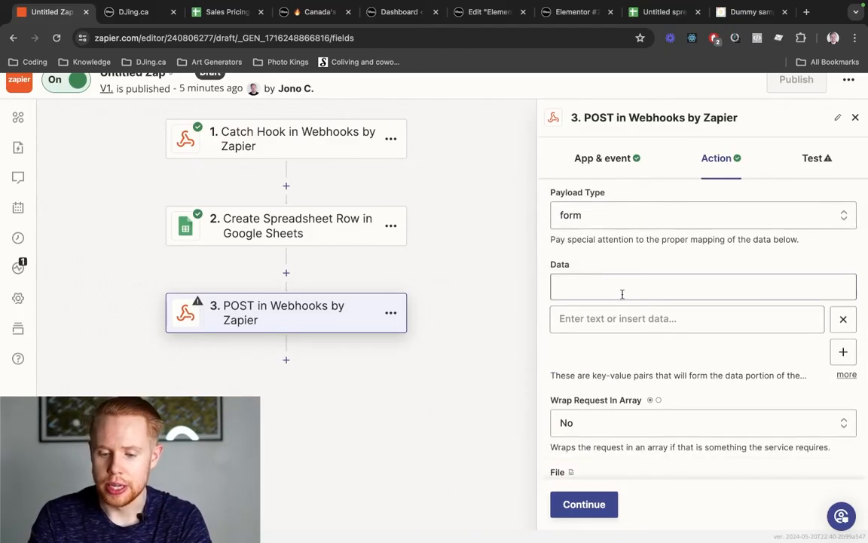
pyautogui.click(843, 351)
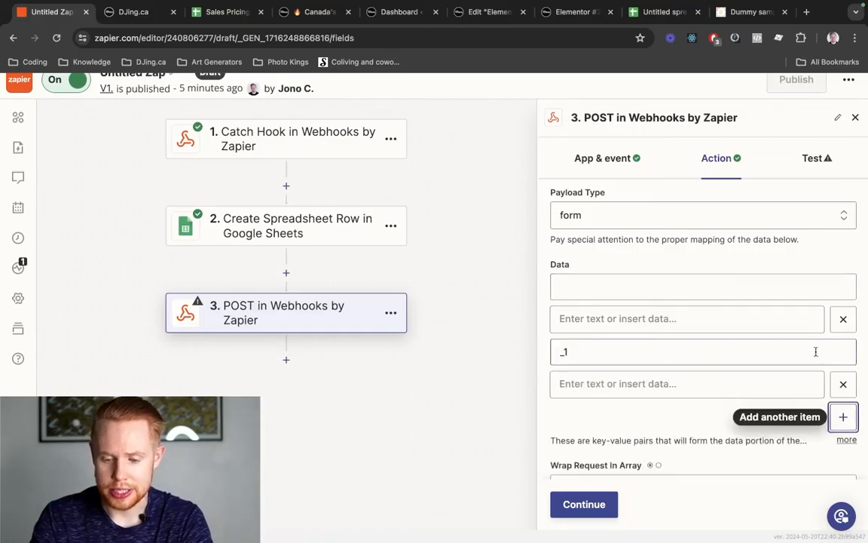
pyautogui.click(637, 283)
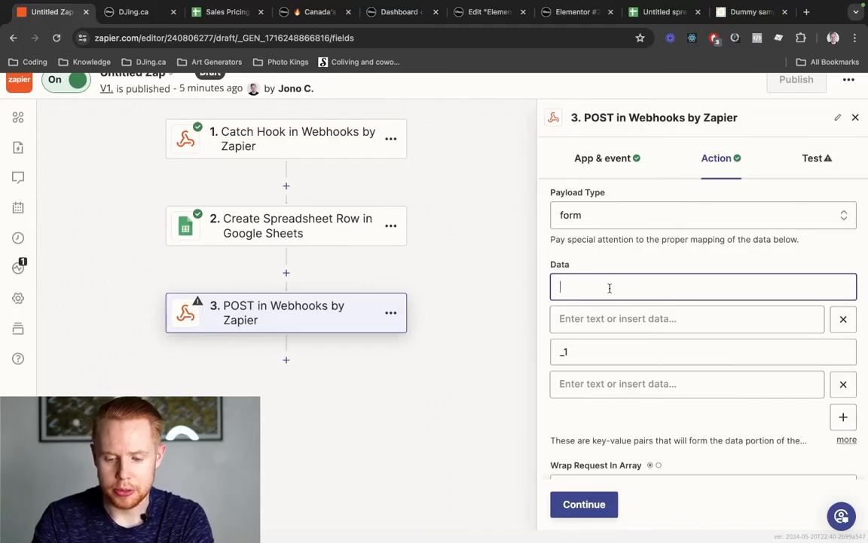
pyautogui.write('fir')
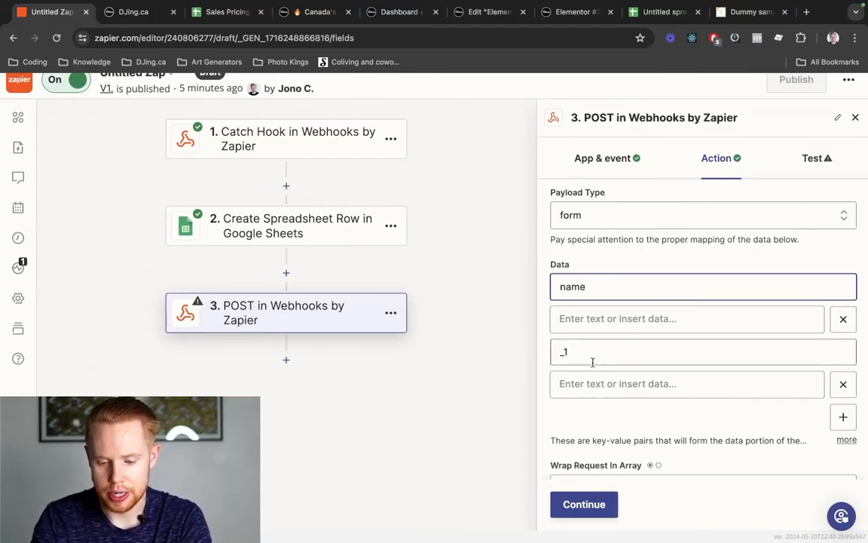
pyautogui.doubleClick(593, 362)
pyautogui.write('email')
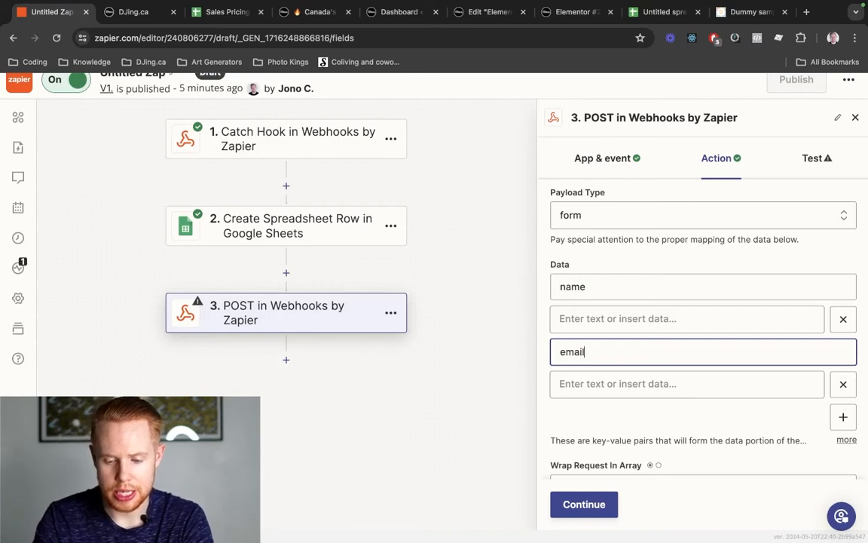
pyautogui.click(820, 419)
pyautogui.click(630, 414)
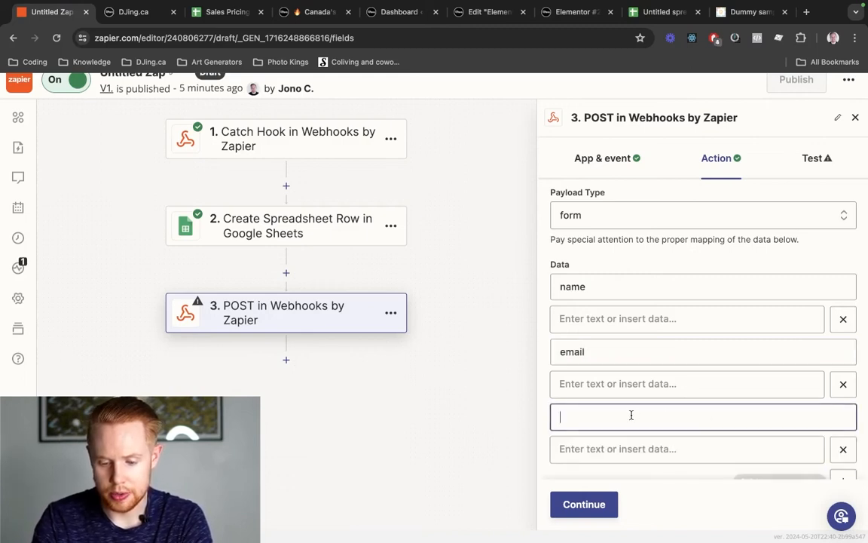
pyautogui.write('mes')
pyautogui.hotkey('ctrl', 'shift', 'Tab')
pyautogui.hotkey('ctrl', 'shift', 'Tab')
pyautogui.hotkey('ctrl', 'shift', 'Tab')
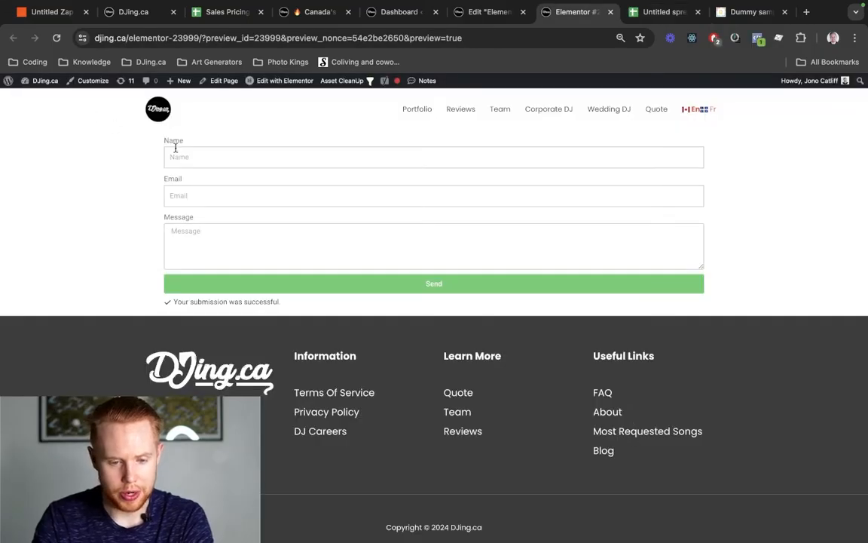
# - Compare the form's Name, Email and Message labels with the Zapier data keys
pyautogui.moveTo(163, 142); pyautogui.dragTo(196, 143)
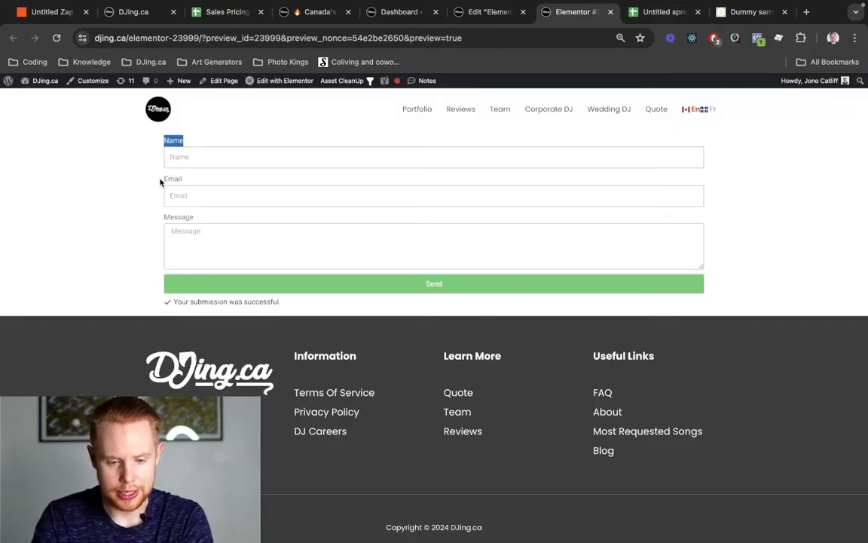
pyautogui.moveTo(162, 181); pyautogui.dragTo(201, 182)
pyautogui.moveTo(164, 216); pyautogui.dragTo(201, 219)
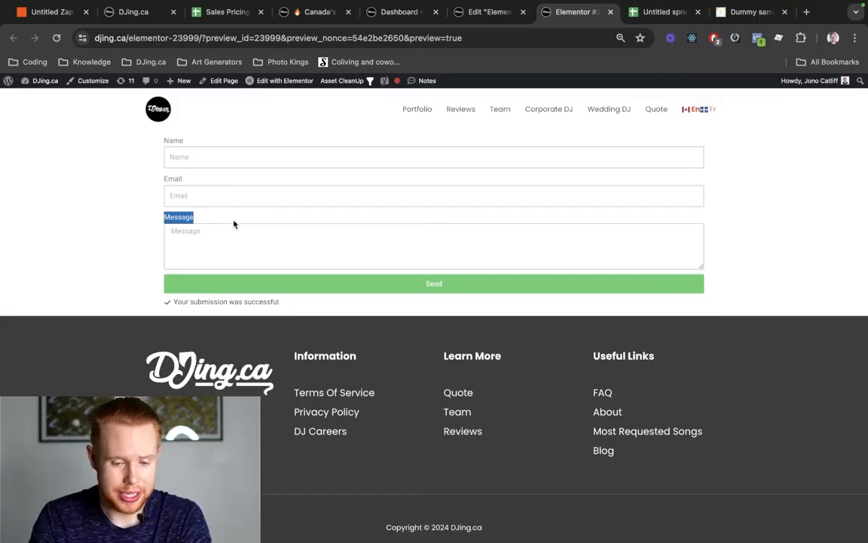
pyautogui.hotkey('ctrl', 'Tab')
pyautogui.hotkey('ctrl', 'Tab')
pyautogui.hotkey('ctrl', 'Tab')
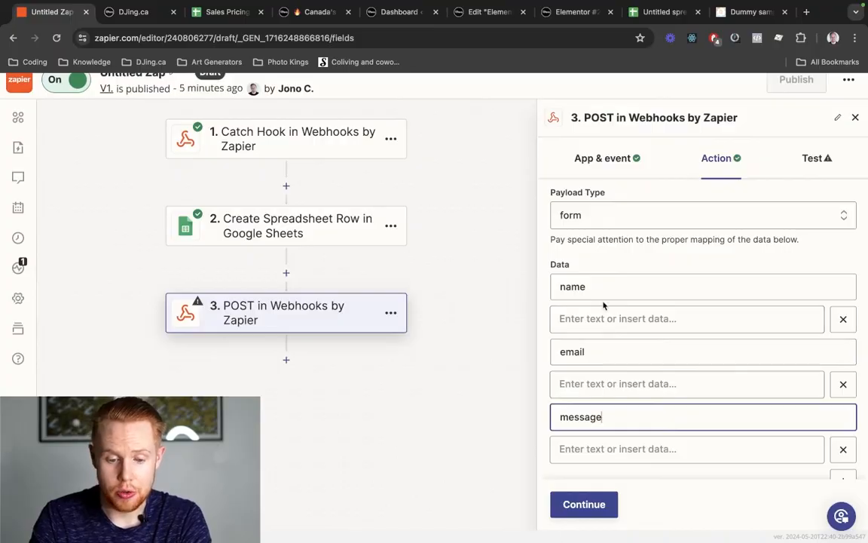
pyautogui.hotkey('ctrl', 'Tab')
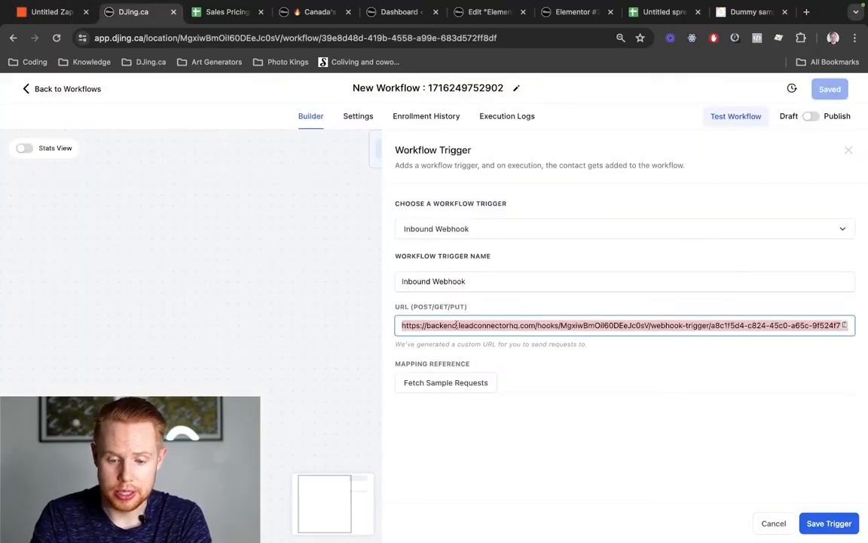
pyautogui.hotkey('ctrl', 'shift', 'Tab')
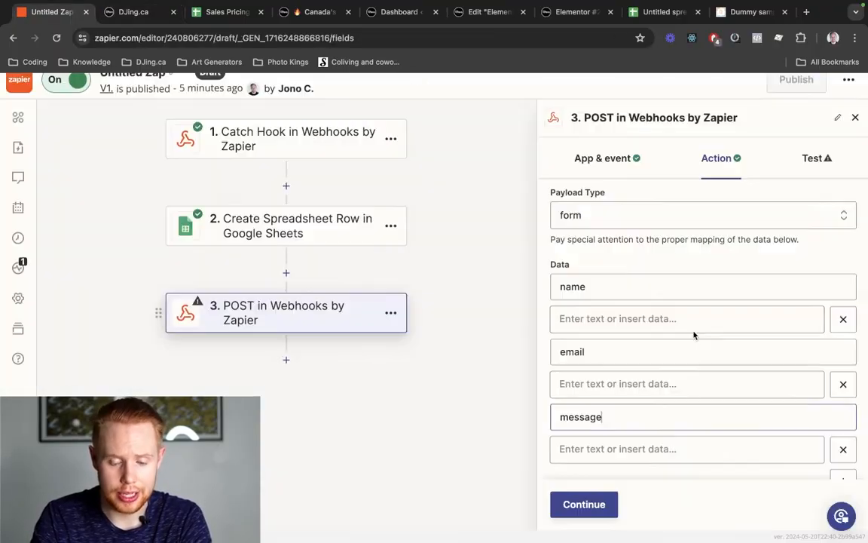
pyautogui.doubleClick(581, 290)
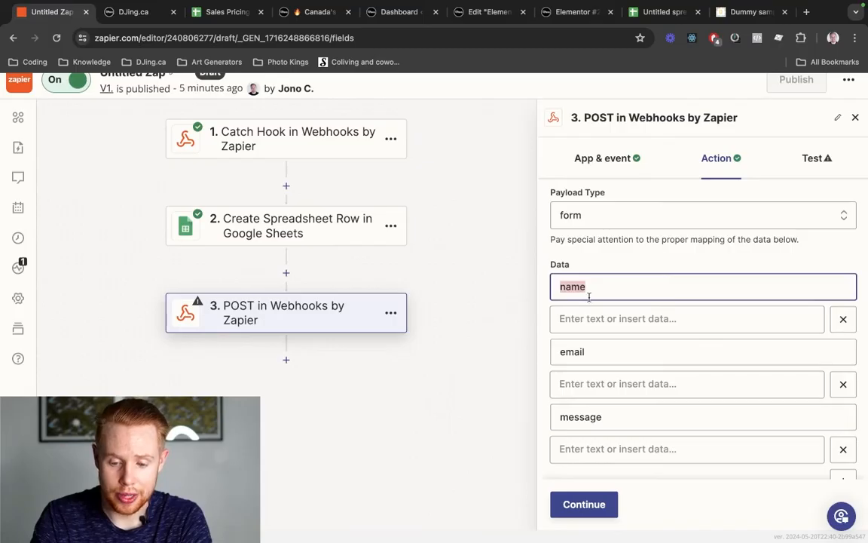
# - Map the POST data's name value to the Catch Hook's Name Value field
pyautogui.click(589, 316)
pyautogui.scroll(-2, 725, 375)
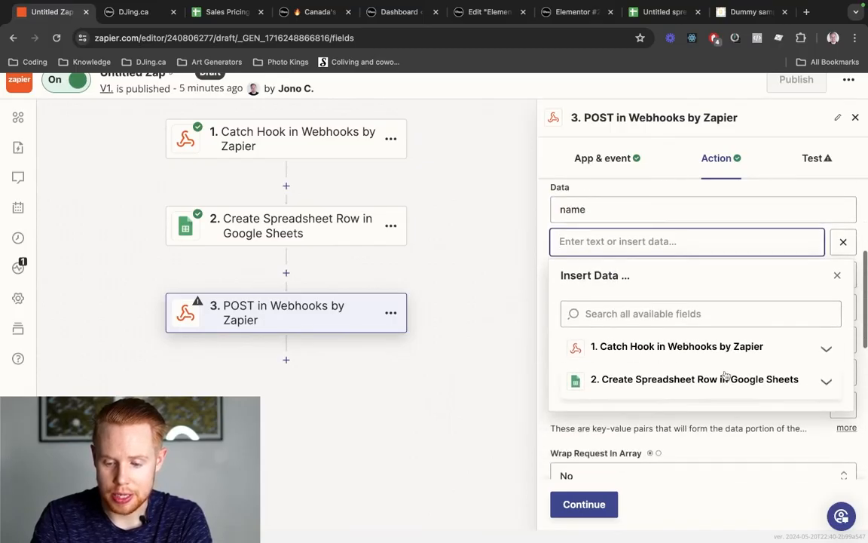
pyautogui.click(727, 346)
pyautogui.scroll(-1, 722, 345)
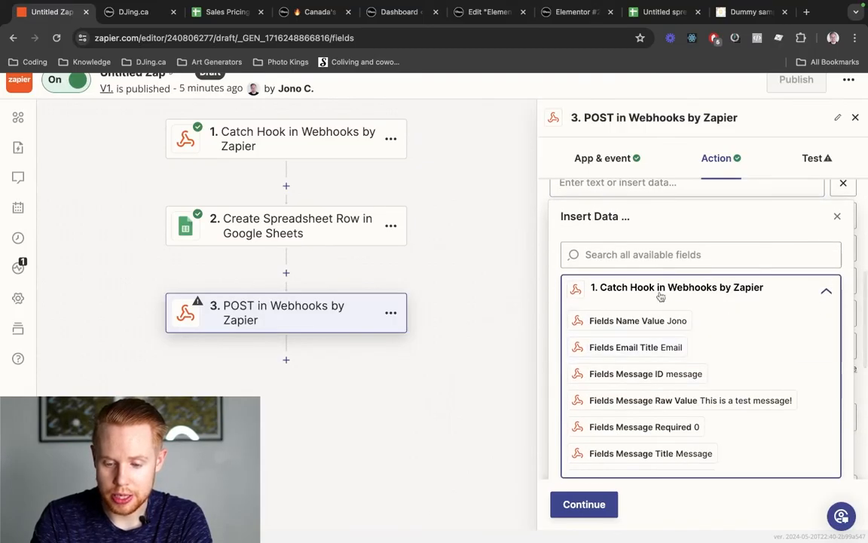
pyautogui.click(656, 255)
pyautogui.write('value')
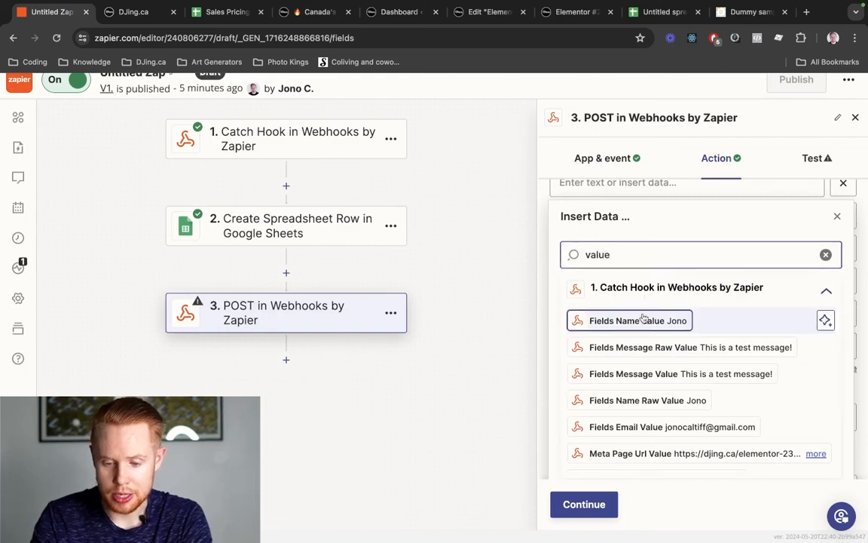
pyautogui.click(642, 318)
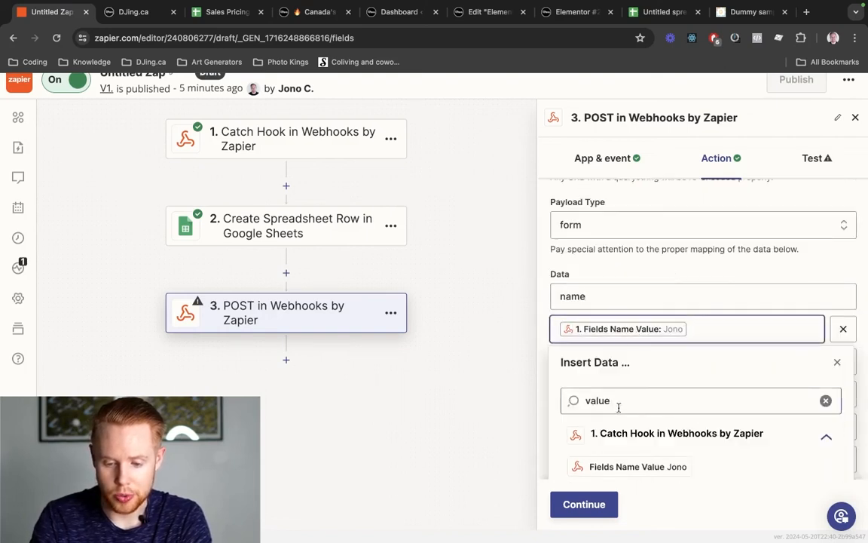
pyautogui.scroll(1, 360, 292)
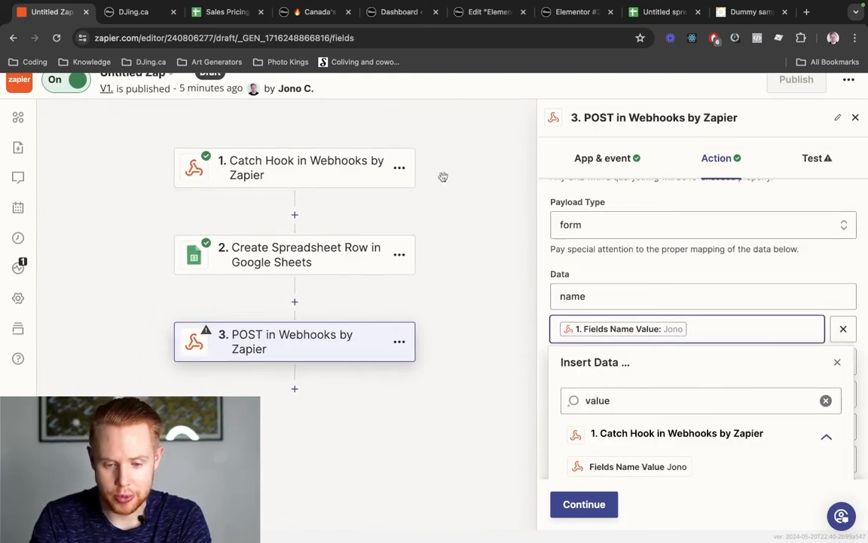
pyautogui.doubleClick(587, 295)
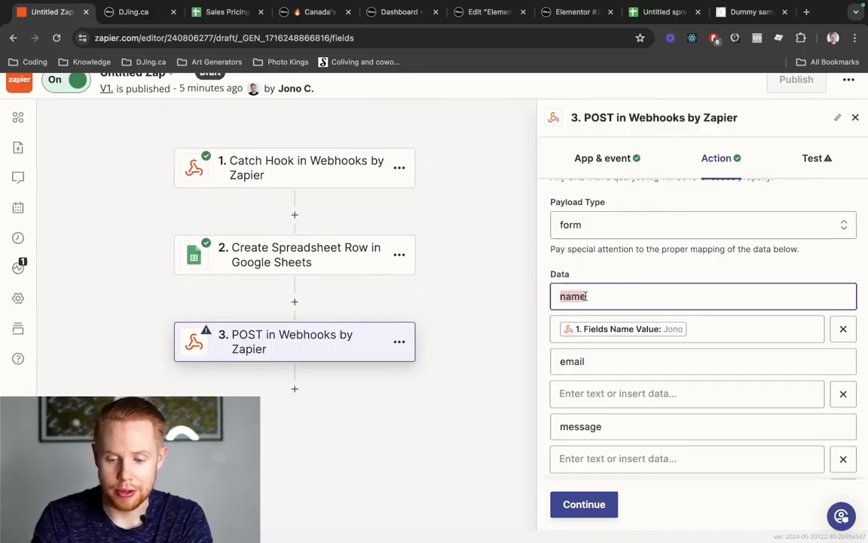
# - Map the email value to the Catch Hook's Email Value field
pyautogui.click(603, 393)
pyautogui.click(600, 464)
pyautogui.write('email')
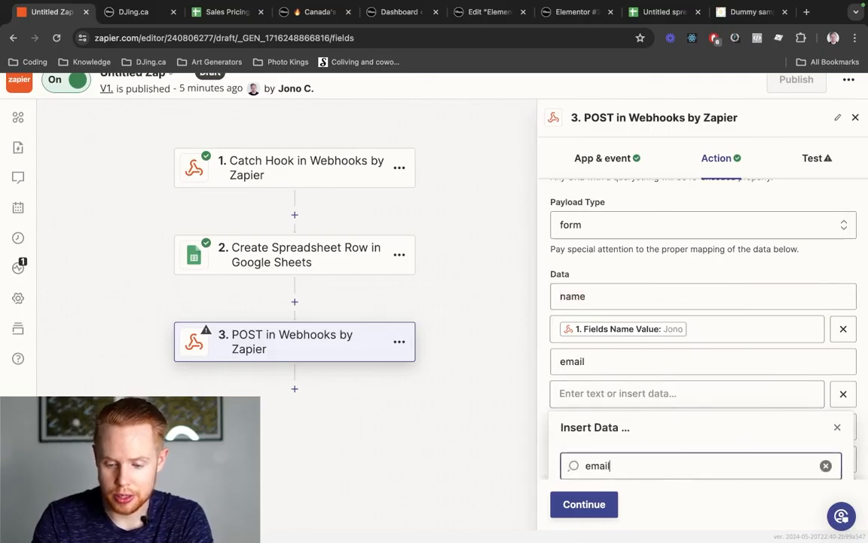
pyautogui.write(' va')
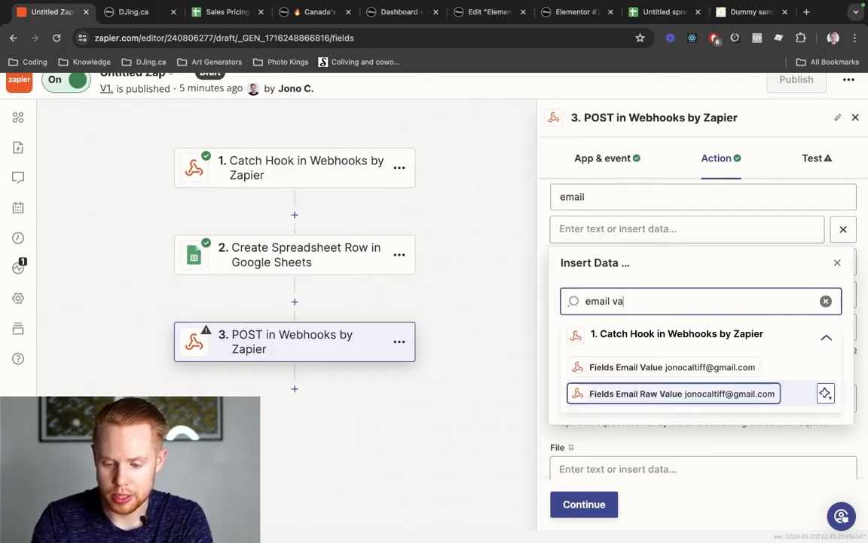
pyautogui.write('lue')
pyautogui.click(666, 369)
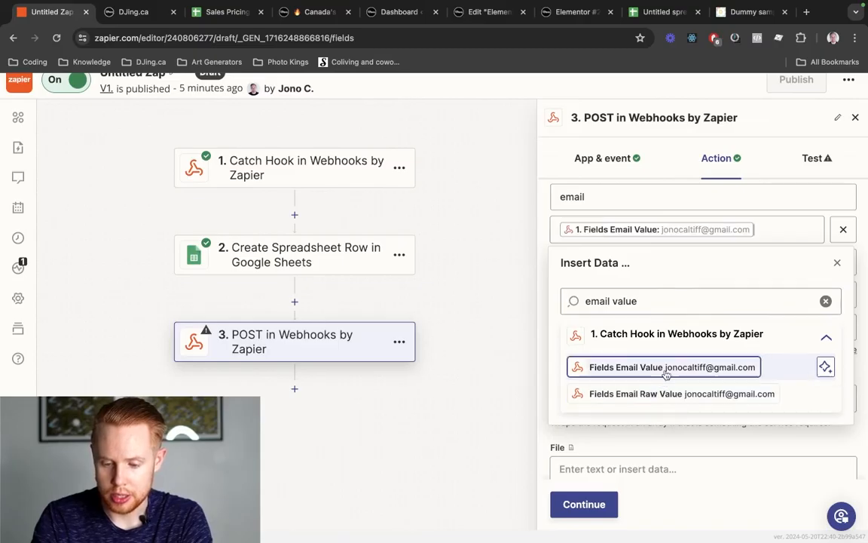
pyautogui.scroll(1, 655, 248)
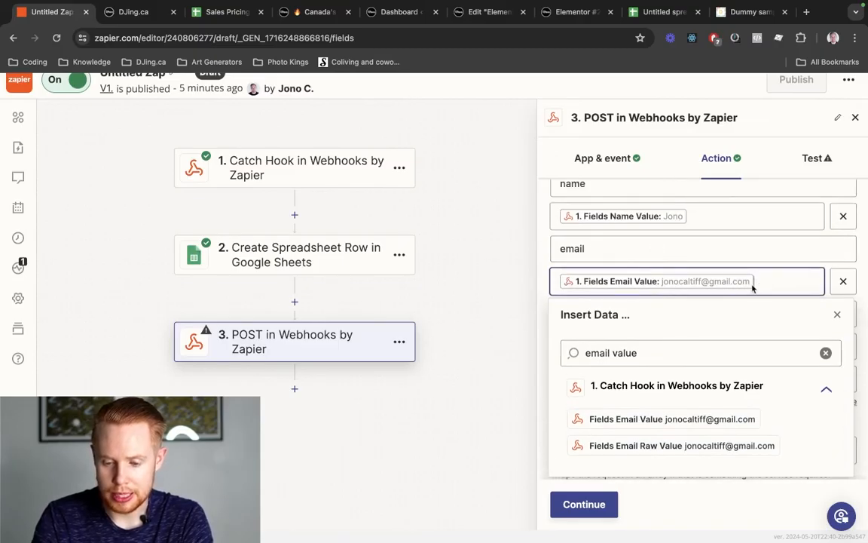
pyautogui.click(757, 238)
# - Map the message value to the Catch Hook's Message Value, then continue
pyautogui.scroll(-1, 754, 238)
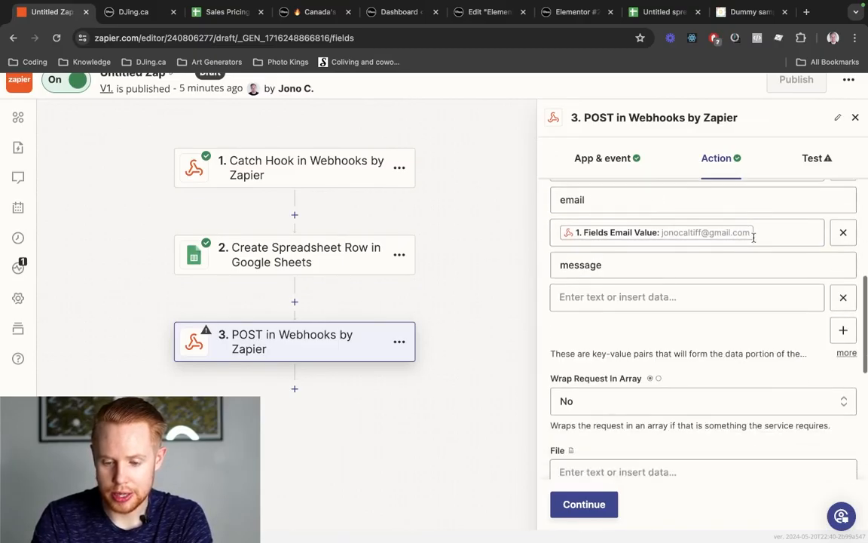
pyautogui.click(595, 297)
pyautogui.write('message')
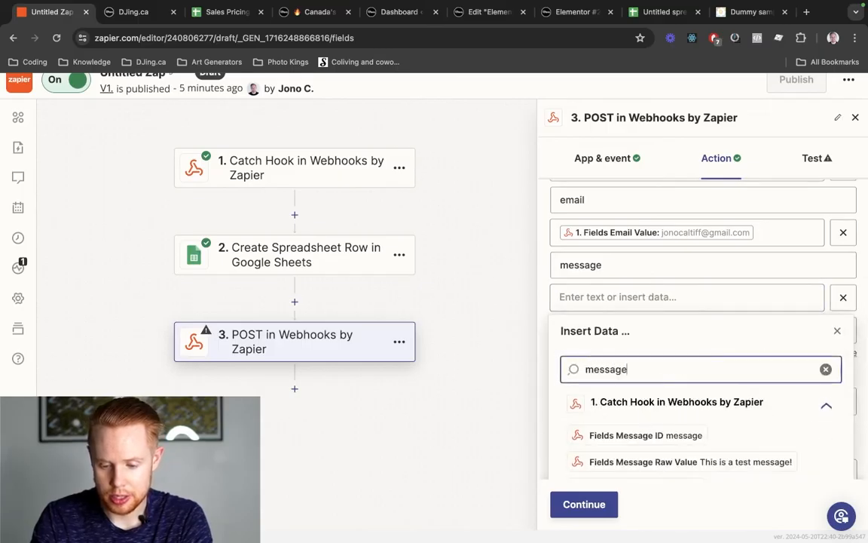
pyautogui.scroll(-2, 622, 374)
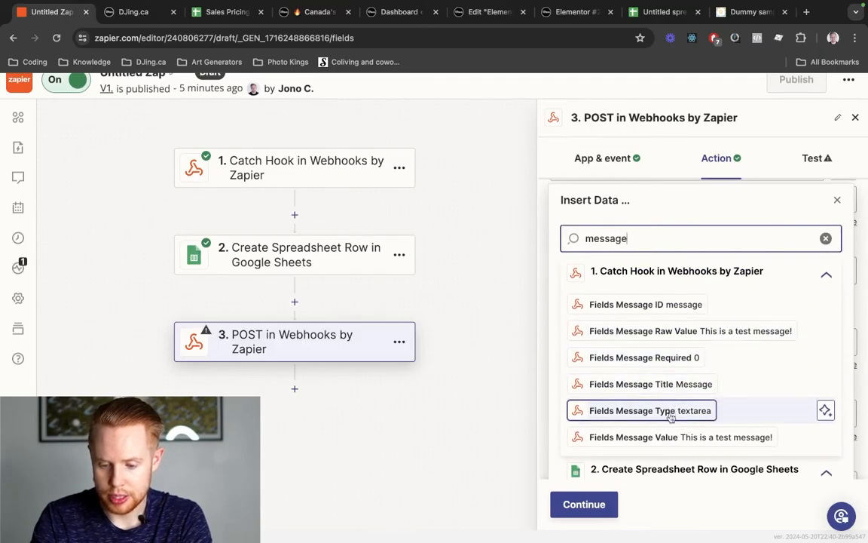
pyautogui.click(668, 436)
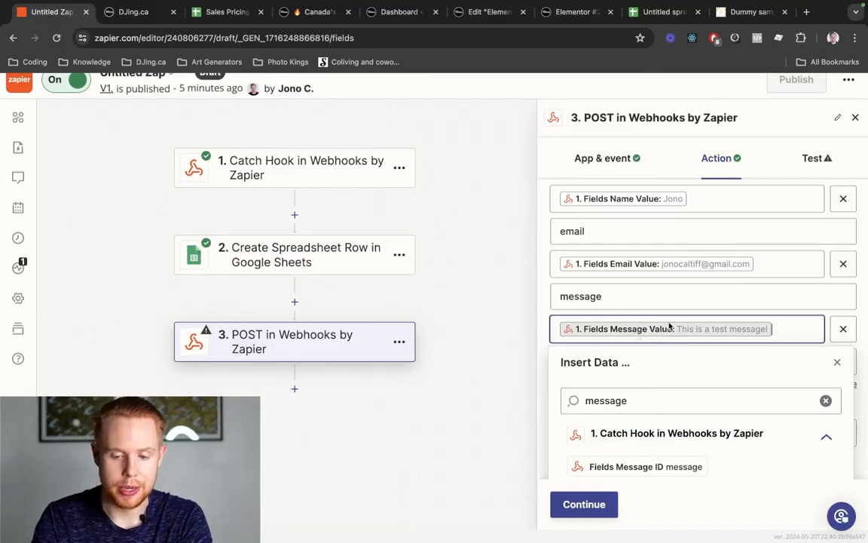
pyautogui.scroll(3, 651, 328)
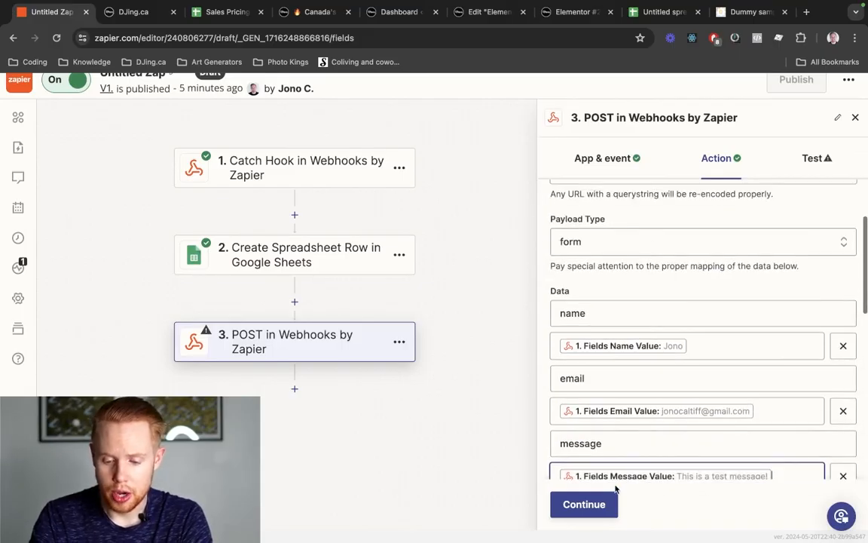
pyautogui.click(586, 509)
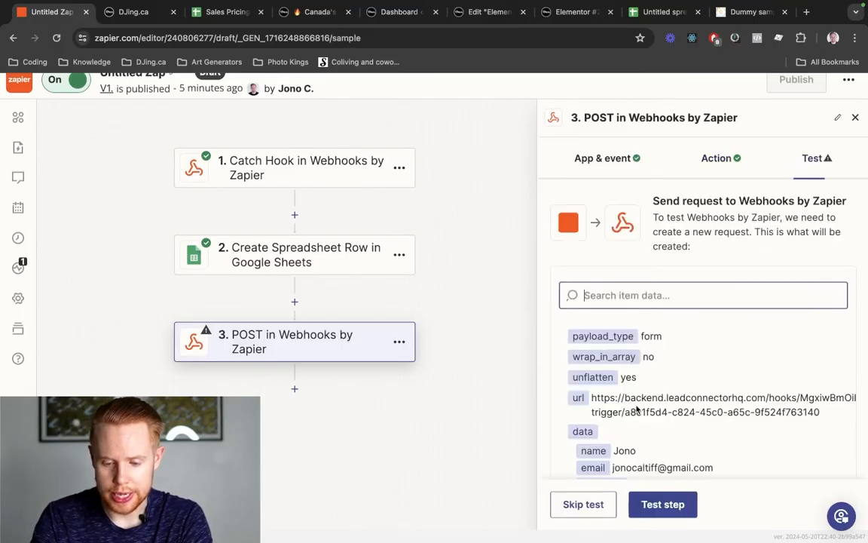
# - Test the POST step and highlight its 'Success' status message
pyautogui.scroll(-3, 636, 409)
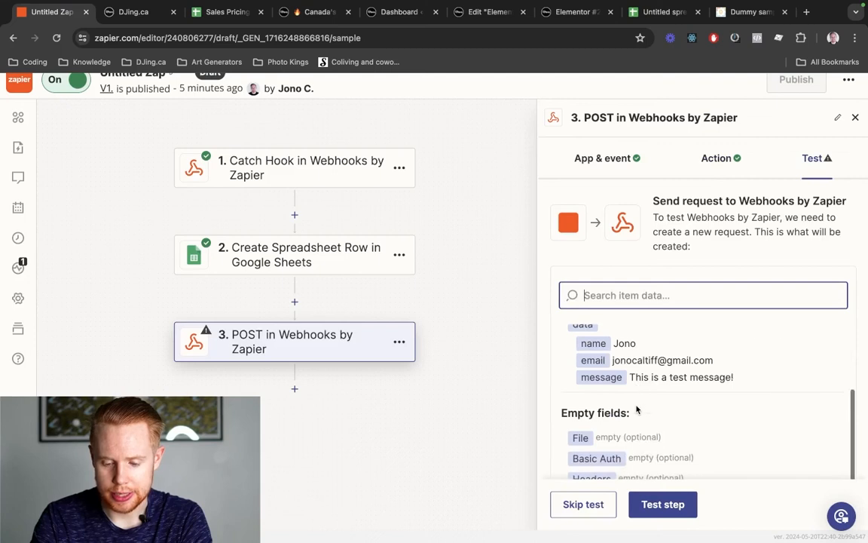
pyautogui.click(663, 505)
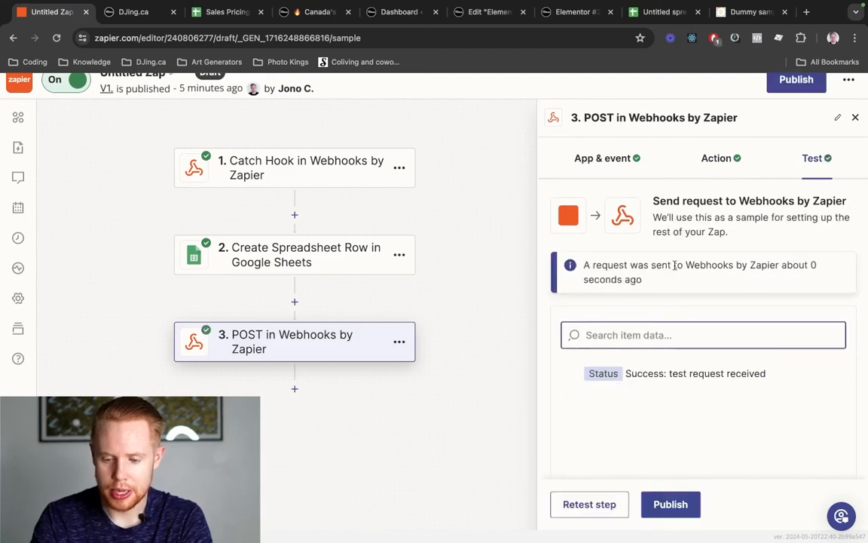
pyautogui.moveTo(627, 374); pyautogui.dragTo(778, 375)
# - Set Zapier's test request as the webhook's reference payload and highlight its email, message and name
pyautogui.hotkey('ctrl', 'Tab')
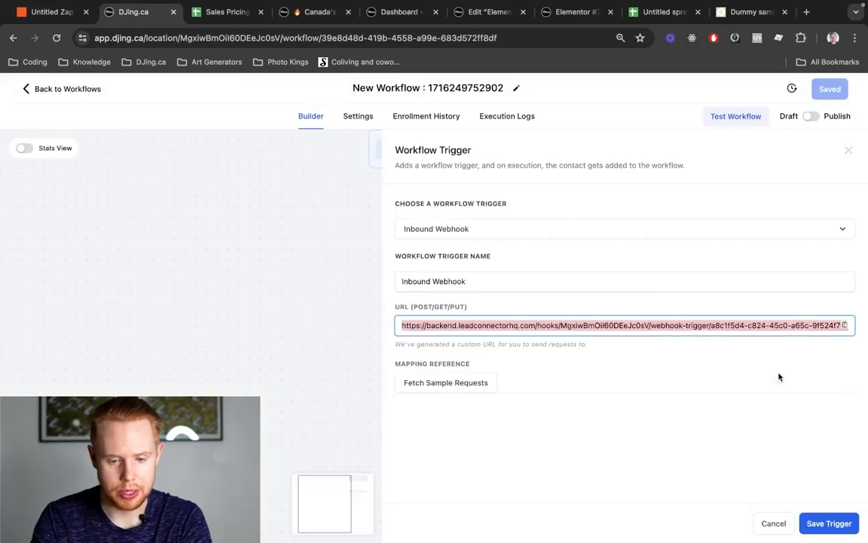
pyautogui.click(431, 390)
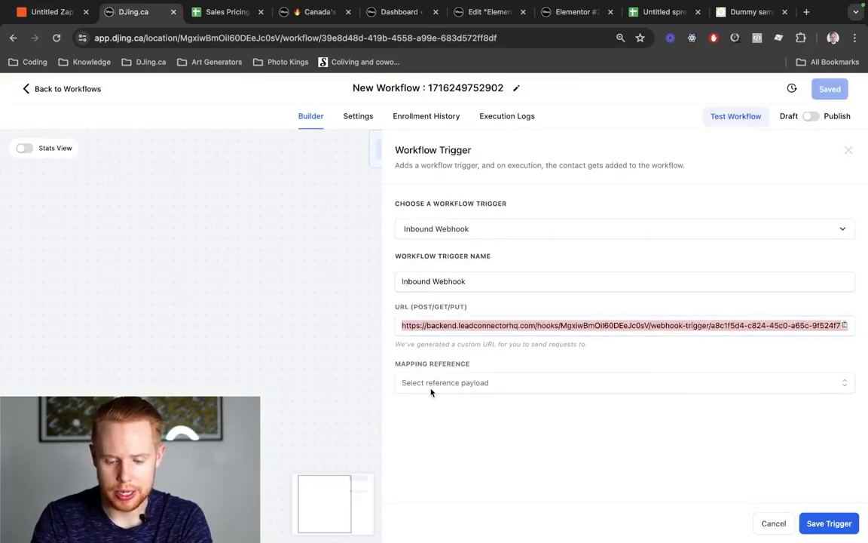
pyautogui.click(441, 389)
pyautogui.click(445, 411)
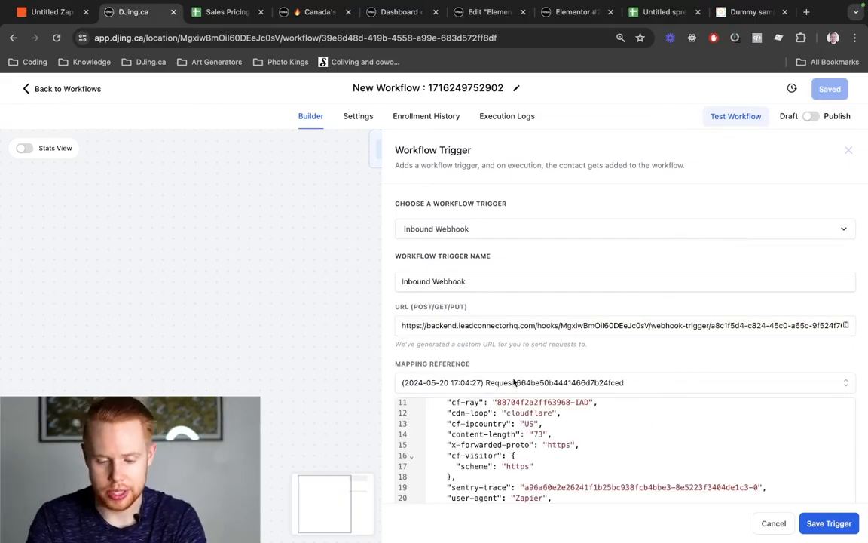
pyautogui.scroll(-1, 515, 382)
pyautogui.scroll(3, 515, 382)
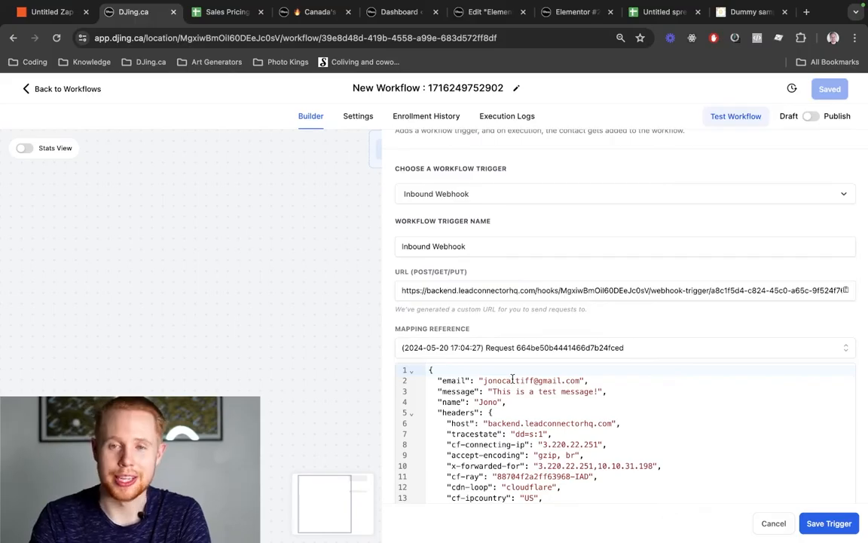
pyautogui.moveTo(435, 381); pyautogui.dragTo(608, 401)
pyautogui.click(819, 522)
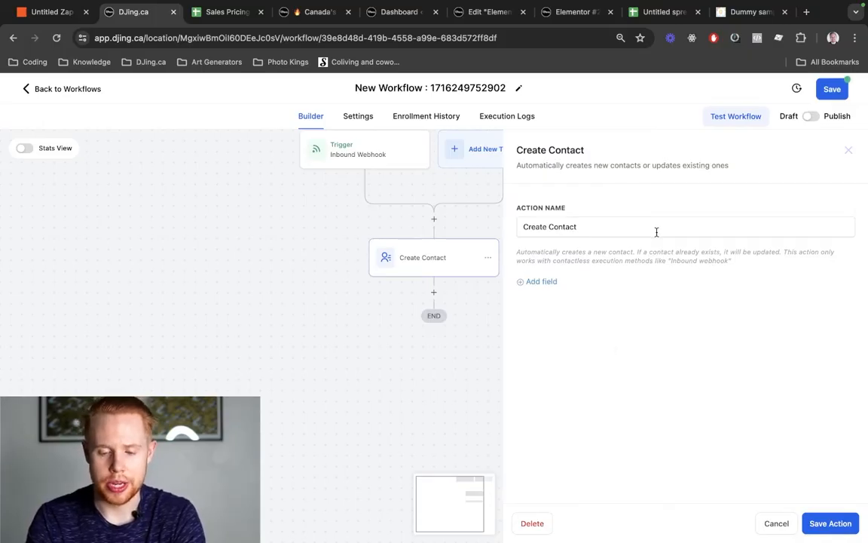
pyautogui.click(542, 282)
pyautogui.click(539, 276)
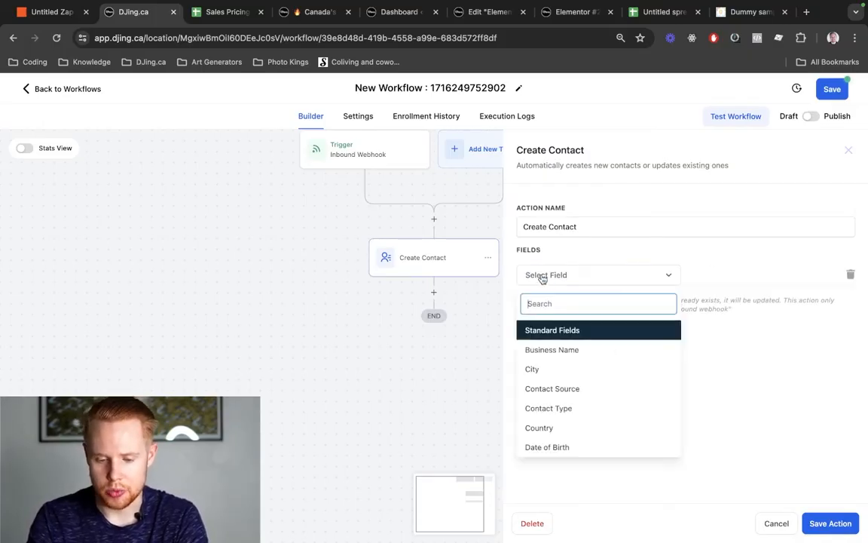
pyautogui.write('email')
pyautogui.scroll(-5, 562, 366)
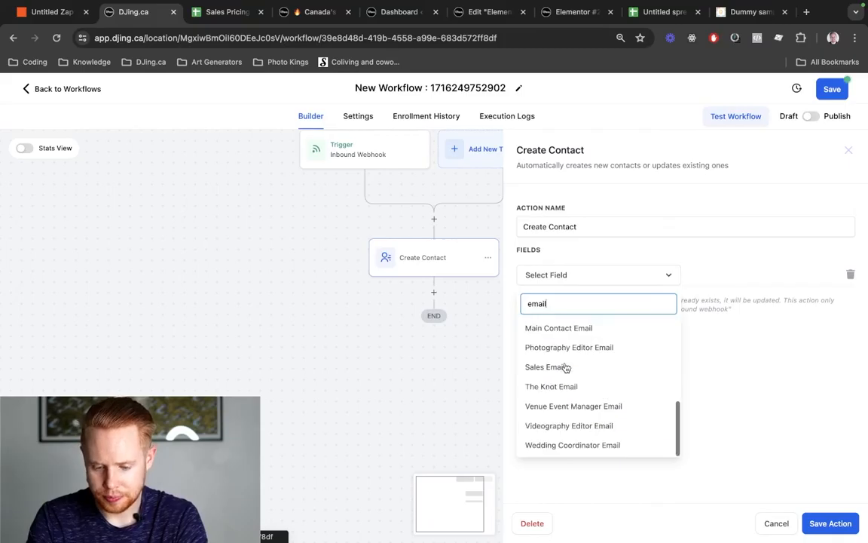
pyautogui.scroll(3, 560, 378)
pyautogui.click(560, 404)
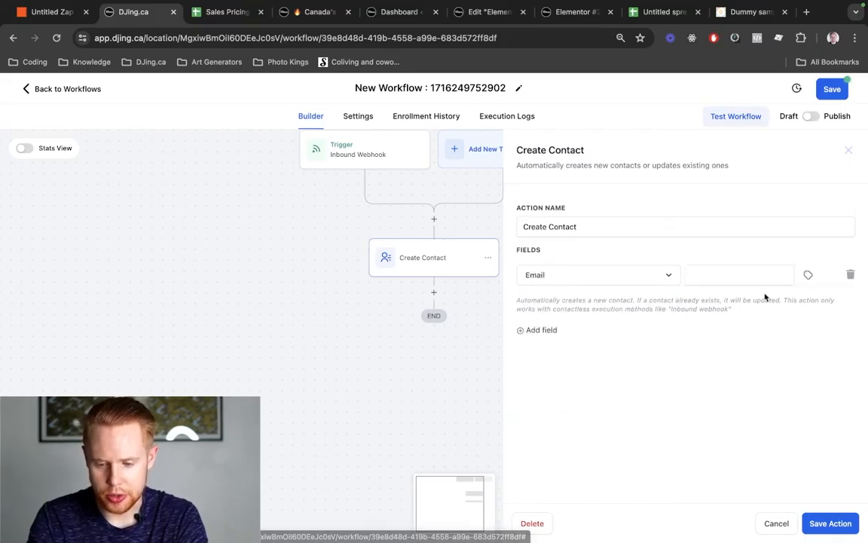
pyautogui.click(809, 276)
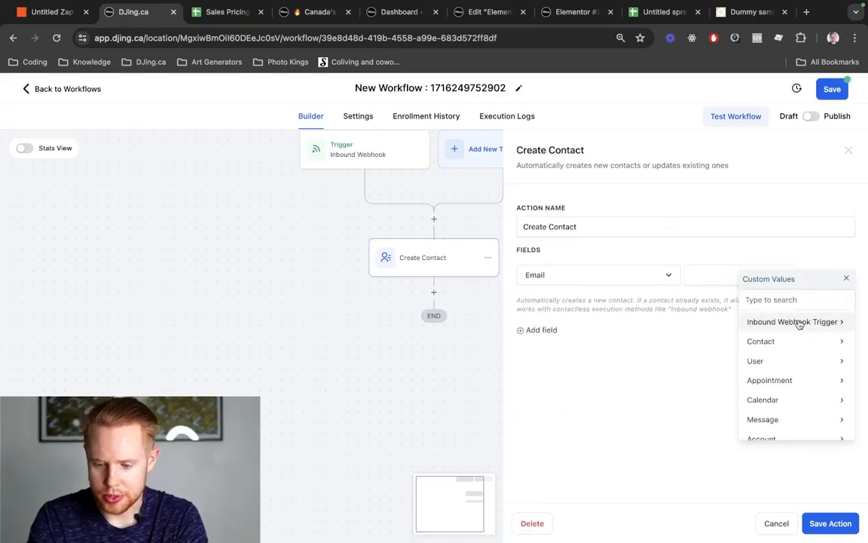
pyautogui.click(799, 323)
pyautogui.click(787, 322)
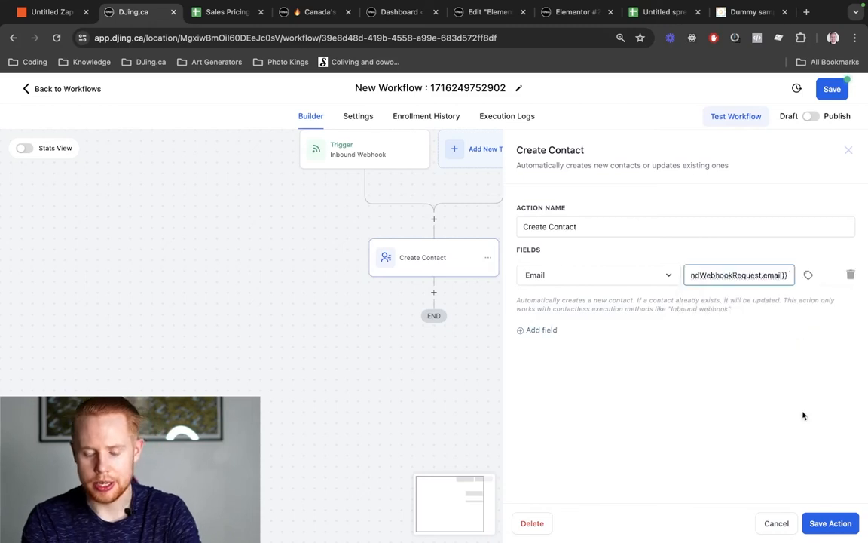
pyautogui.click(830, 523)
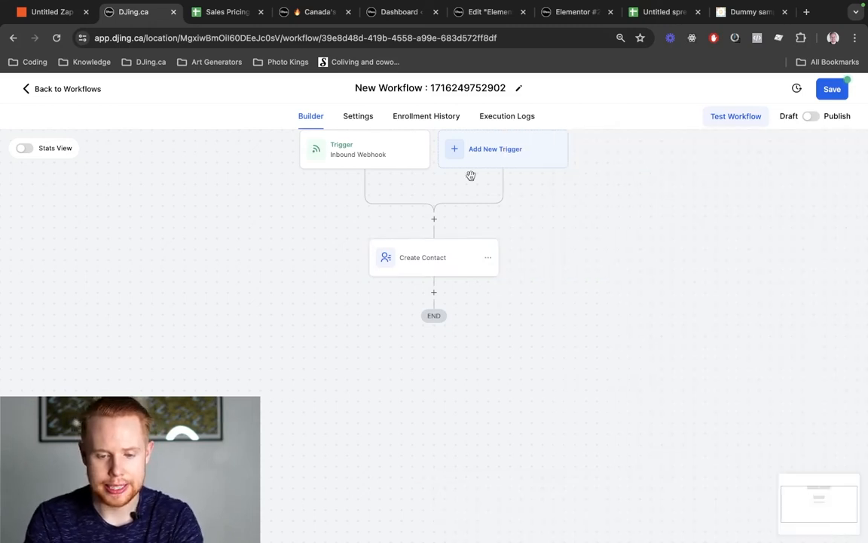
# - Rename the workflow 'Test Webhook Zapier Tutorial' and save it
pyautogui.click(380, 89)
pyautogui.write('Test We')
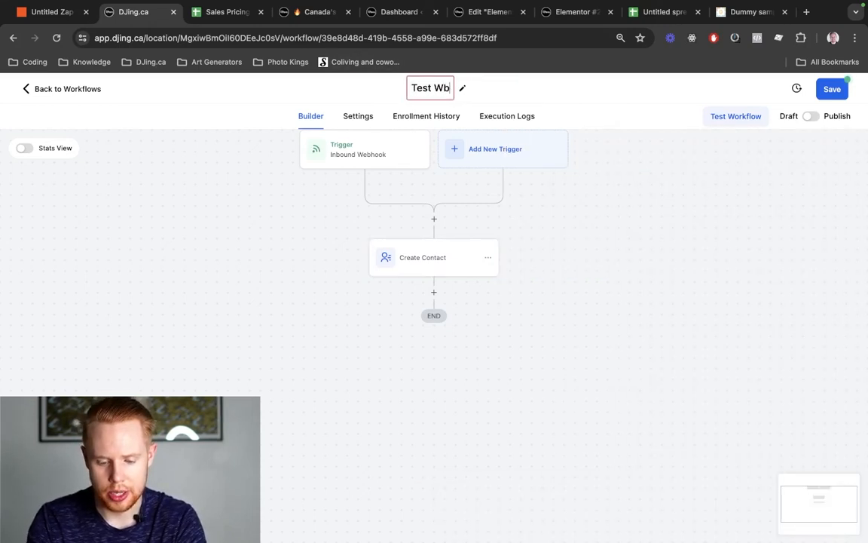
pyautogui.write('bhook Z')
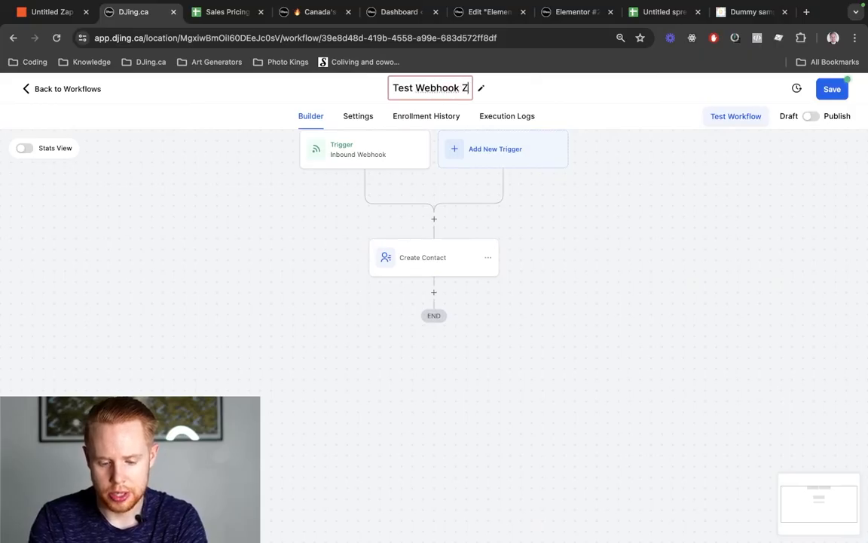
pyautogui.write('apier Tutorial')
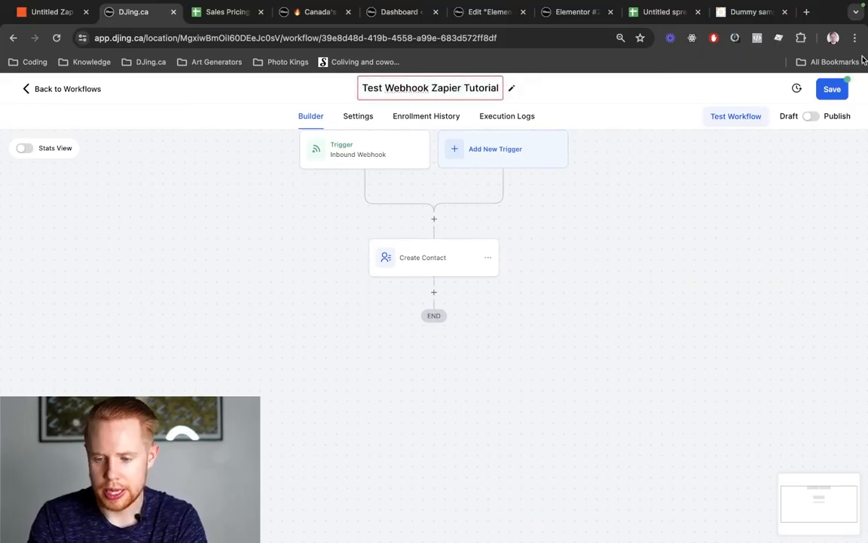
pyautogui.click(831, 90)
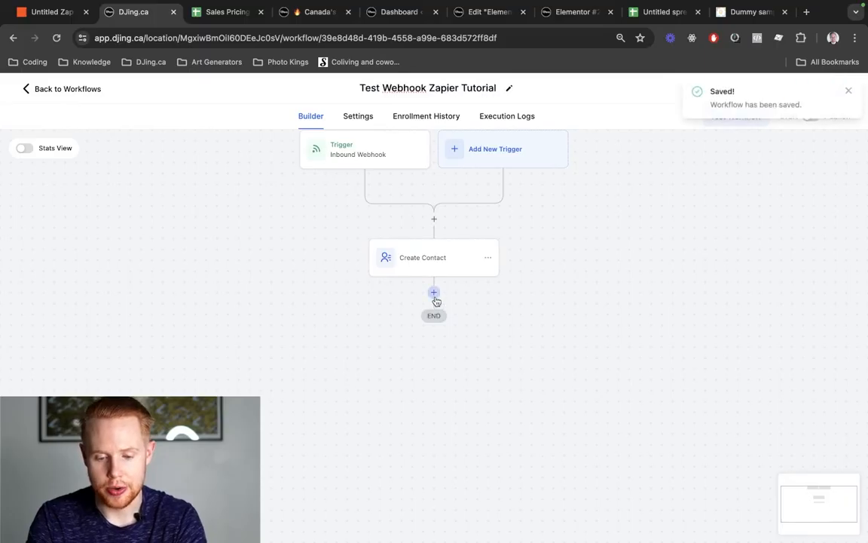
# - Add a Send Email action after the Create Contact step
pyautogui.click(434, 292)
pyautogui.write('sms')
pyautogui.press('super+a')
pyautogui.write('wenh')
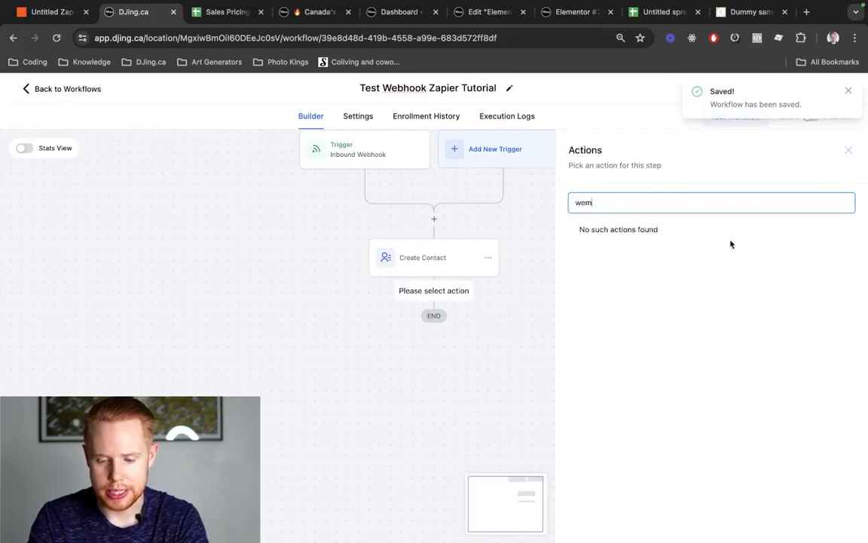
pyautogui.press('BackSpace')
pyautogui.press('BackSpace')
pyautogui.press('BackSpace')
pyautogui.press('BackSpace')
pyautogui.write('email')
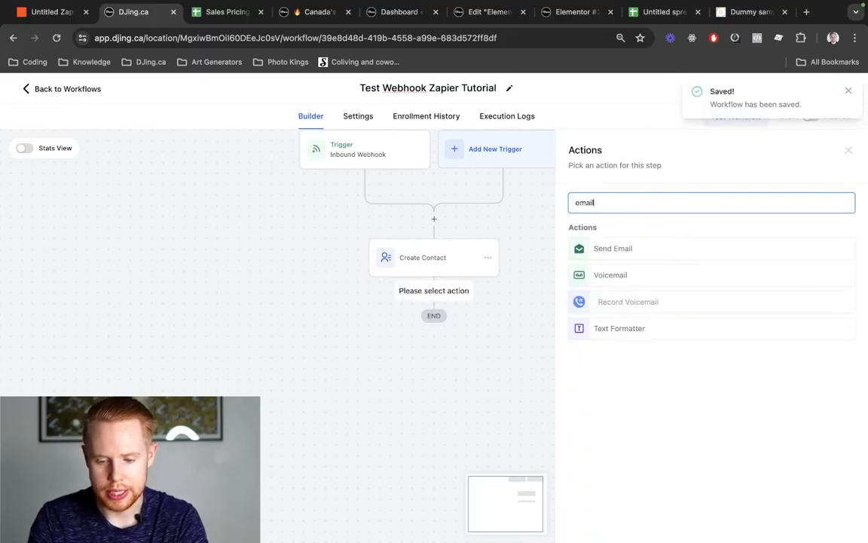
pyautogui.click(707, 249)
pyautogui.scroll(-3, 671, 271)
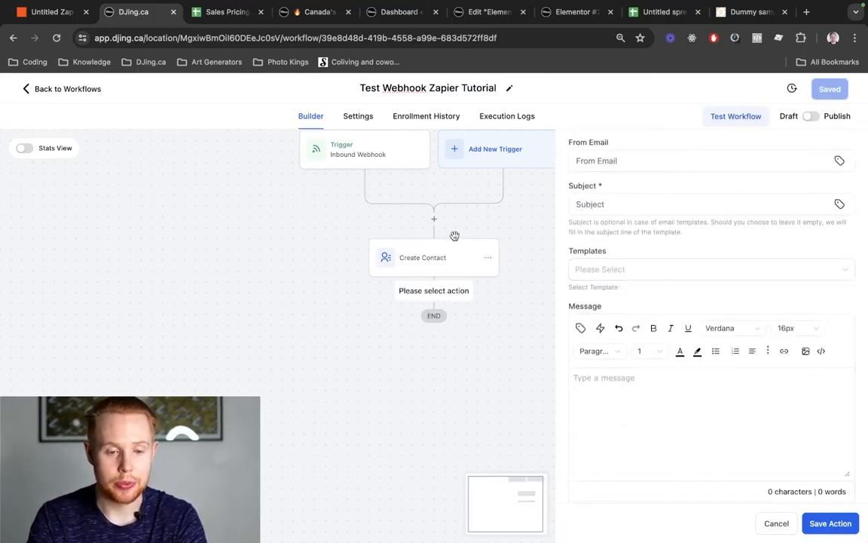
pyautogui.hotkey('ctrl', 'shift', 'Tab')
pyautogui.hotkey('ctrl', 'Tab')
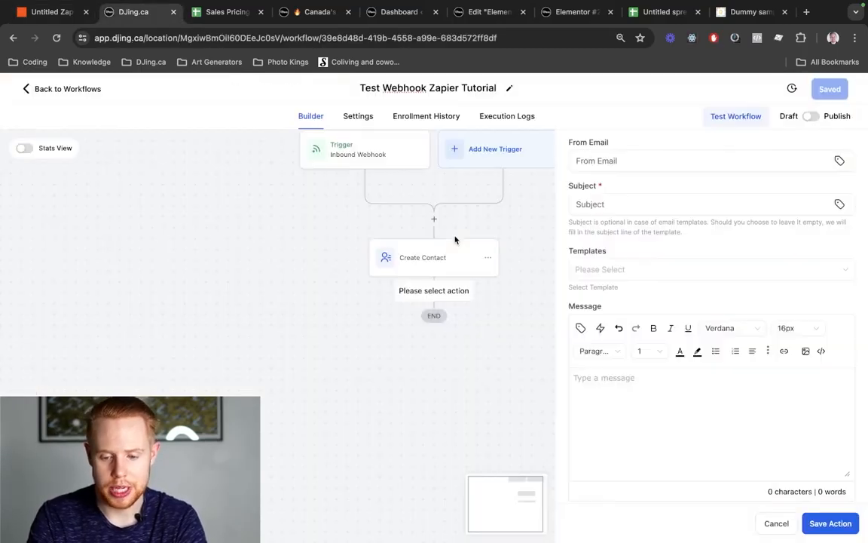
# - Set the email body to the webhook name plus 'Hey Thanks for inquiring!', subject 'test', and save
pyautogui.click(581, 329)
pyautogui.click(554, 103)
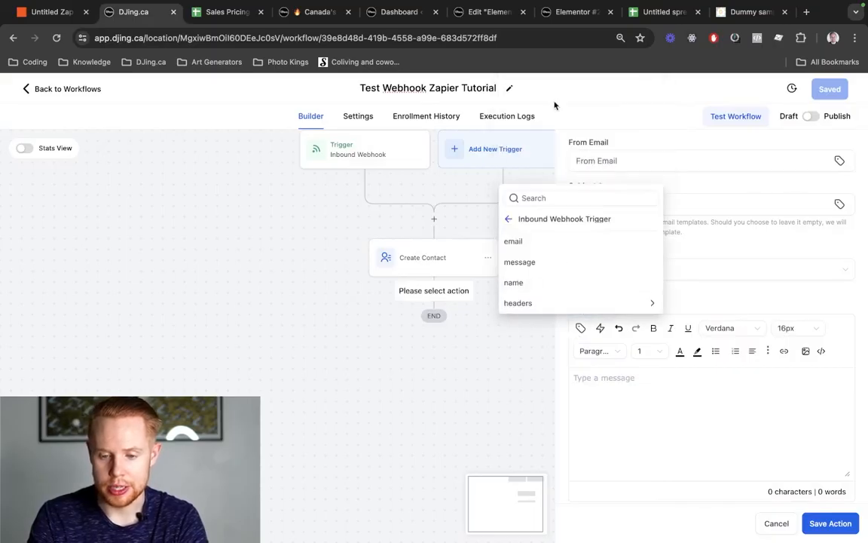
pyautogui.click(528, 282)
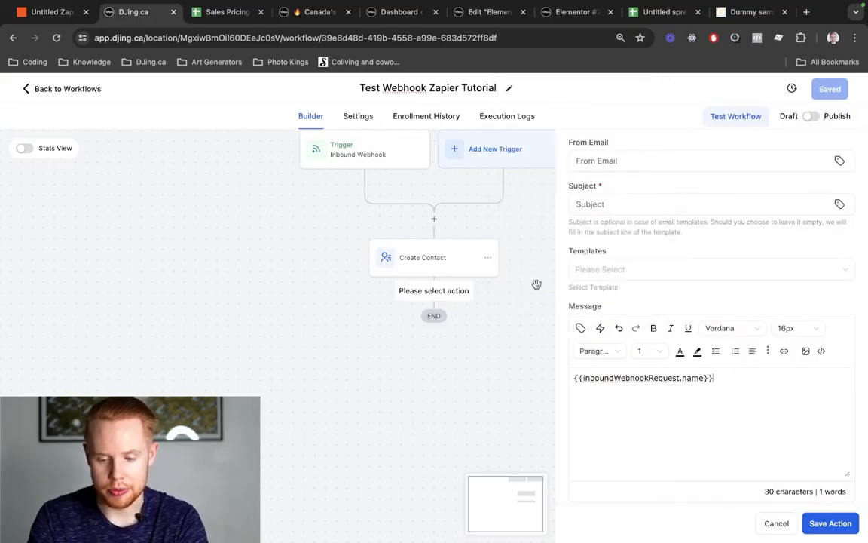
pyautogui.write('Hey ')
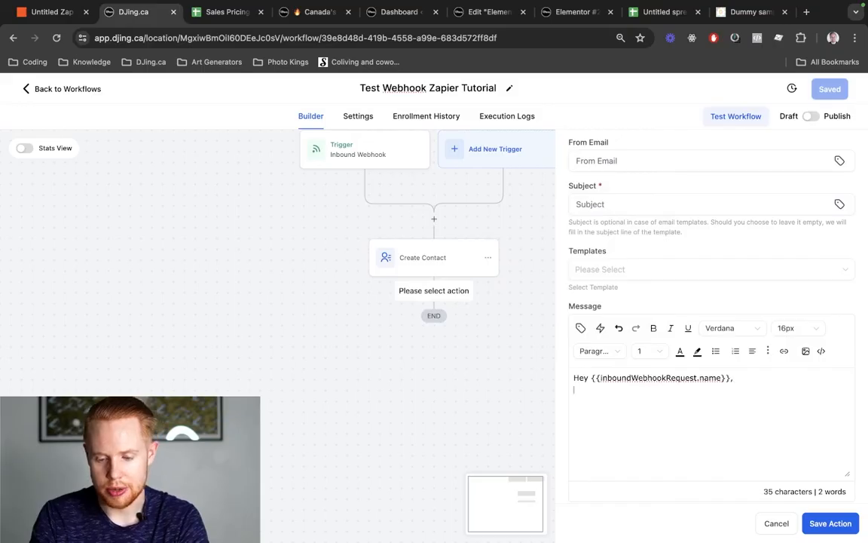
pyautogui.write('Thanks for inquiring')
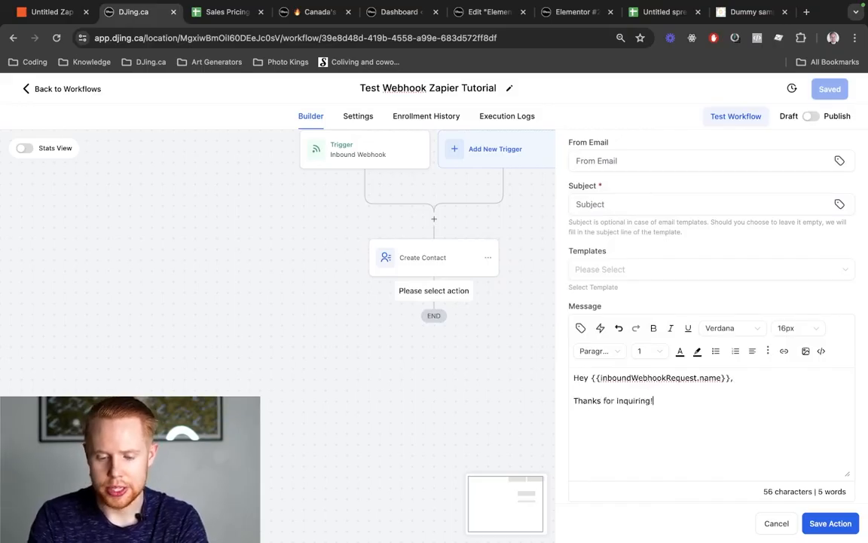
pyautogui.write('!')
pyautogui.click(830, 523)
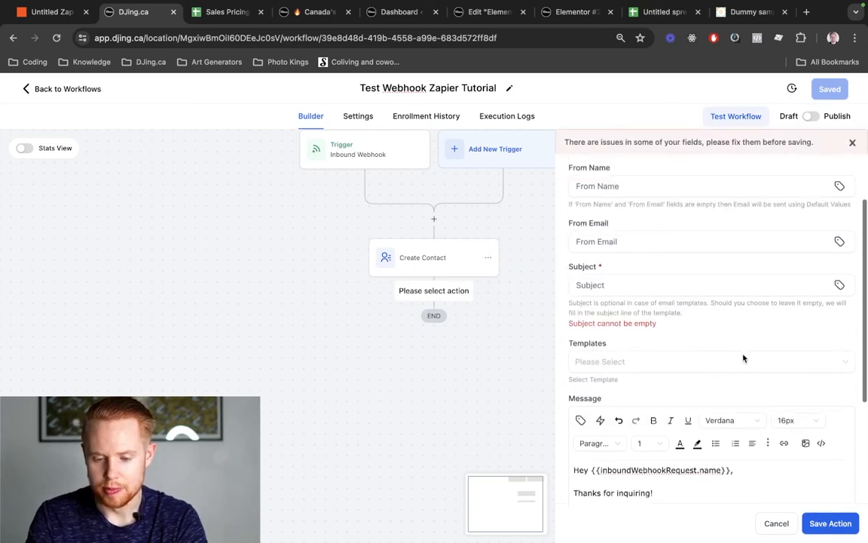
pyautogui.click(695, 296)
pyautogui.write('test')
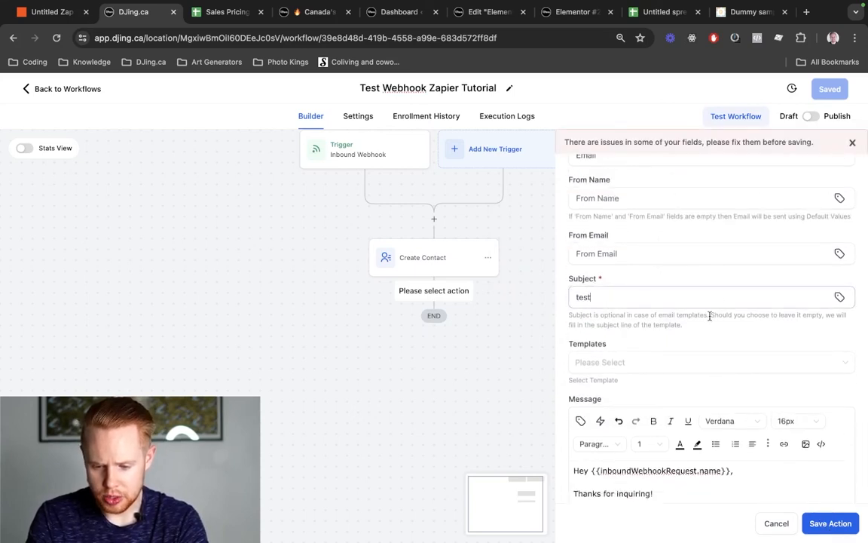
pyautogui.click(830, 522)
pyautogui.hotkey('ctrl', 'shift', 'Tab')
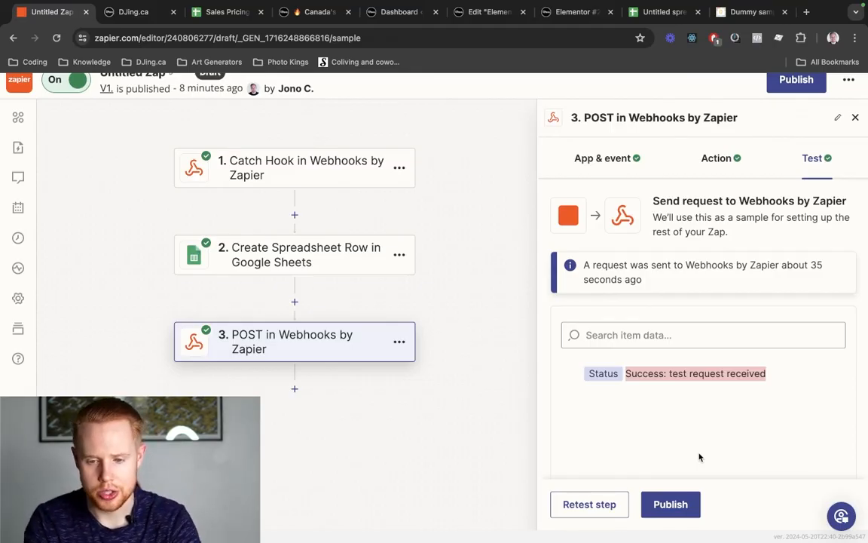
pyautogui.hotkey('ctrl', 'shift', 'Tab')
pyautogui.hotkey('ctrl', 'shift', 'Tab')
pyautogui.hotkey('ctrl', 'shift', 'Tab')
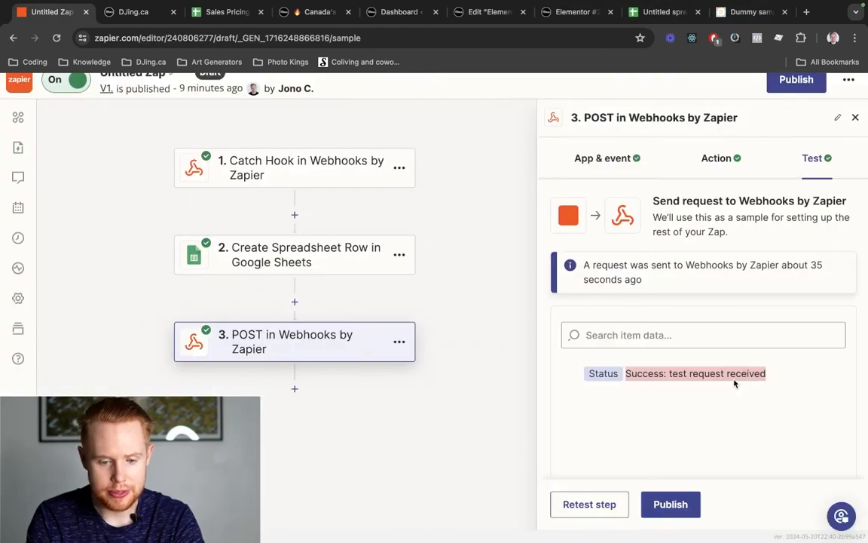
pyautogui.scroll(2, 228, 150)
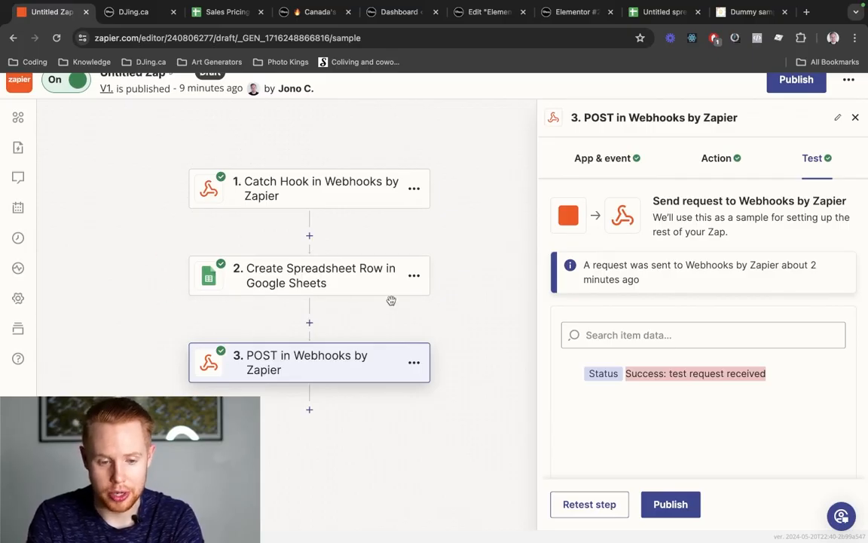
pyautogui.hotkey('ctrl', 'shift', 'Tab')
pyautogui.hotkey('ctrl', 'shift', 'Tab')
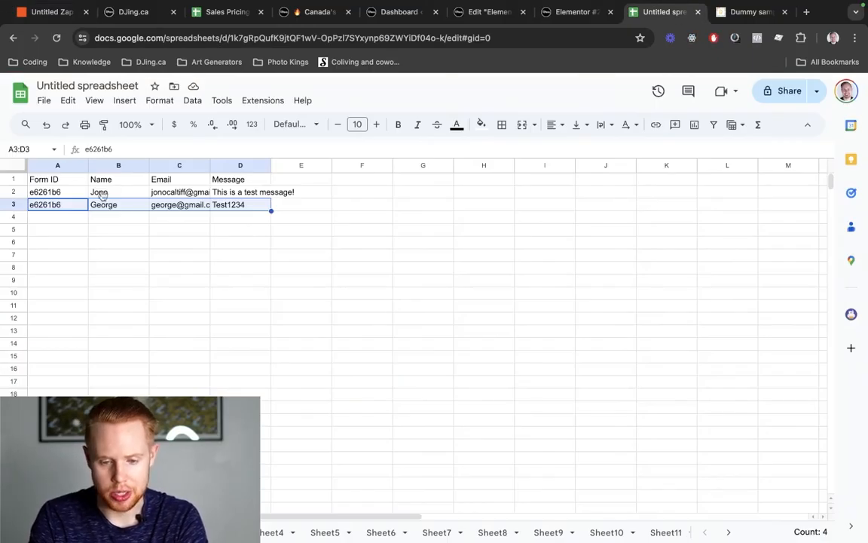
# - Switch from the Untitled spreadsheet back to the Untitled Zap
pyautogui.hotkey('ctrl', 'Tab')
pyautogui.hotkey('ctrl', 'Tab')
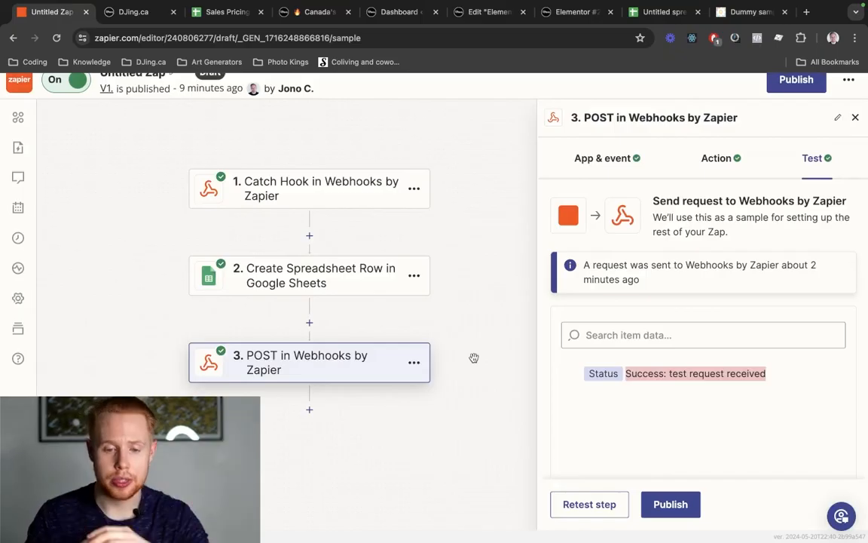
# - Cycle through the browser tabs to the 'Test Webhook Zapier Tutorial' workflow builder
pyautogui.hotkey('ctrl', 'shift', 'Tab')
pyautogui.hotkey('ctrl', 'shift', 'Tab')
pyautogui.hotkey('ctrl', 'shift', 'Tab')
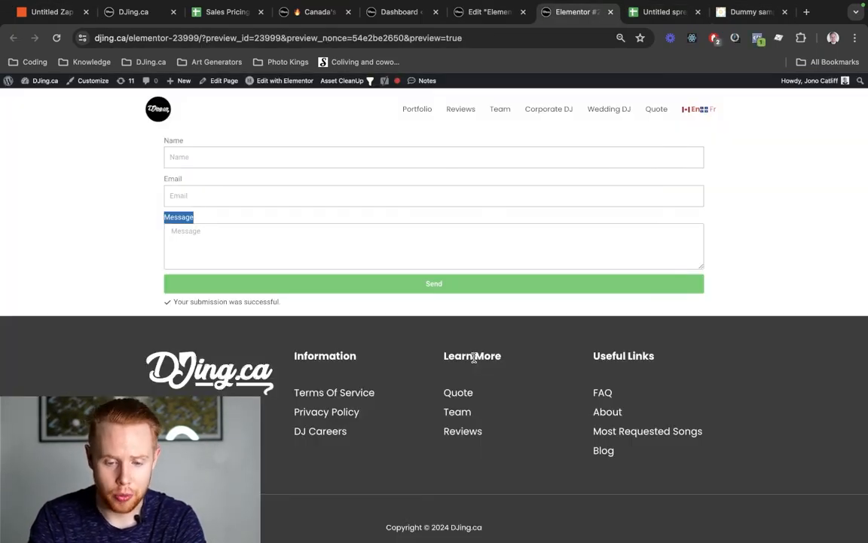
pyautogui.hotkey('ctrl', '1')
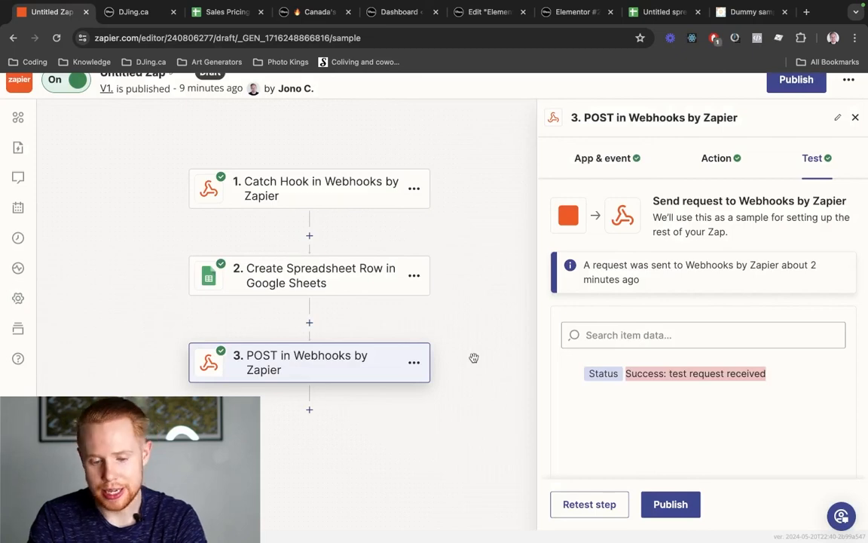
pyautogui.hotkey('ctrl', 'Tab')
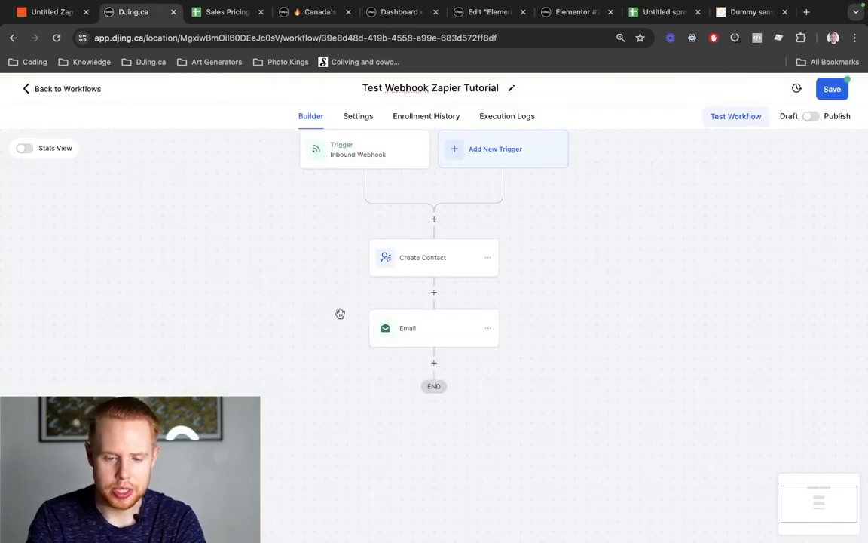